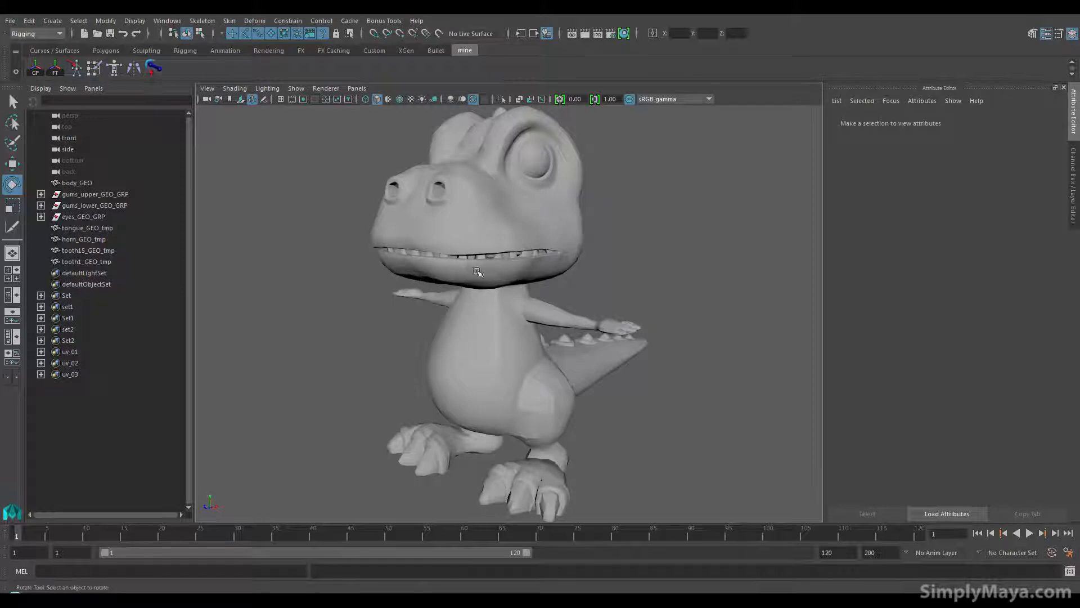
Step: Delete the construction history of body_GEO and the tongue, horn and both tooth meshes
alt+drag(523, 276, 487, 292)
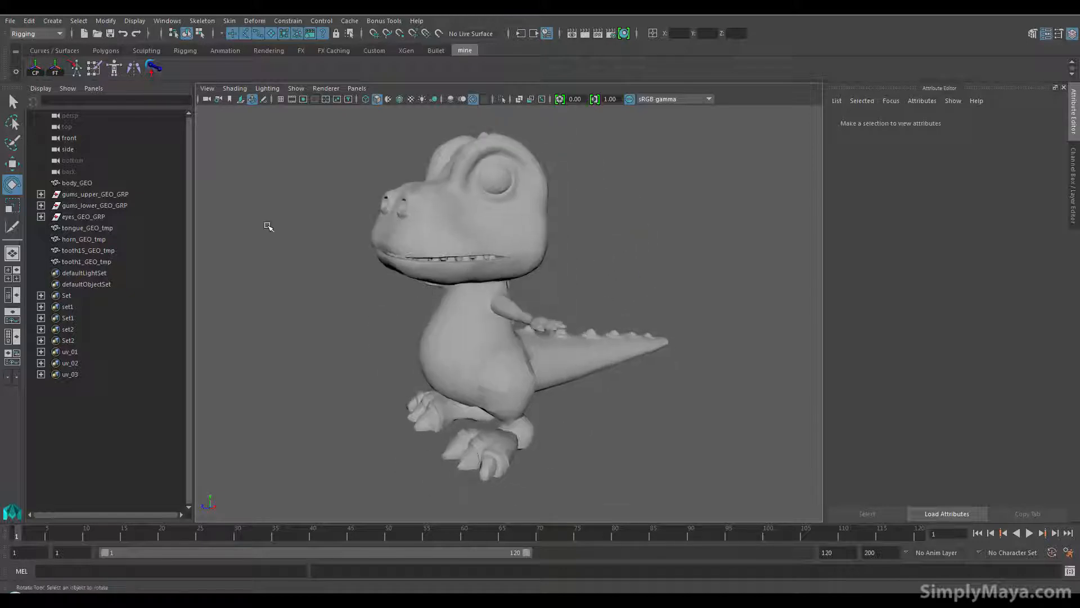
click(96, 261)
shift+click(89, 228)
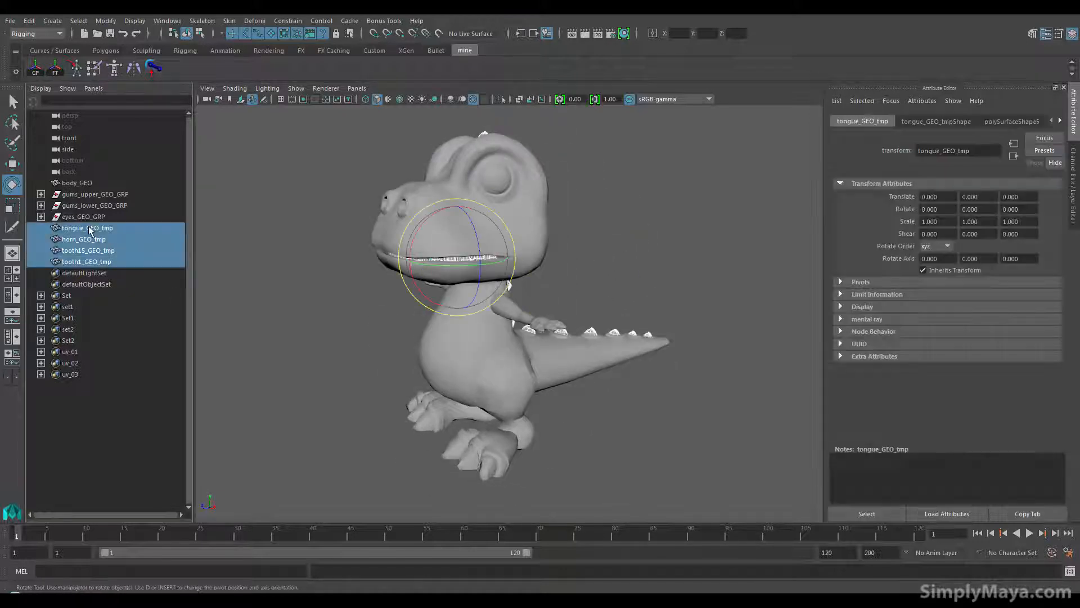
ctrl+click(79, 183)
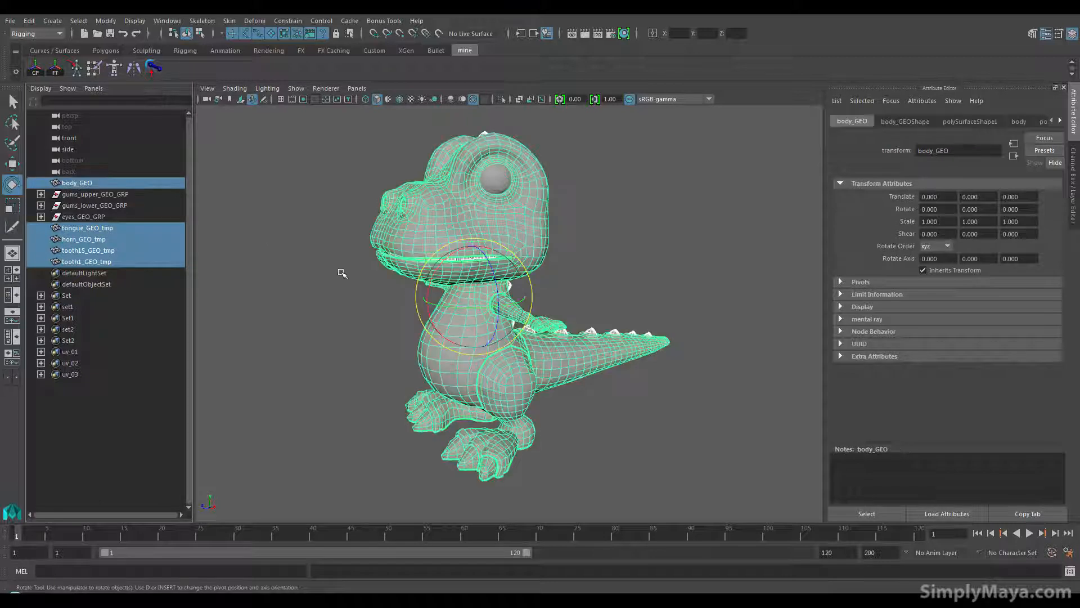
click(29, 20)
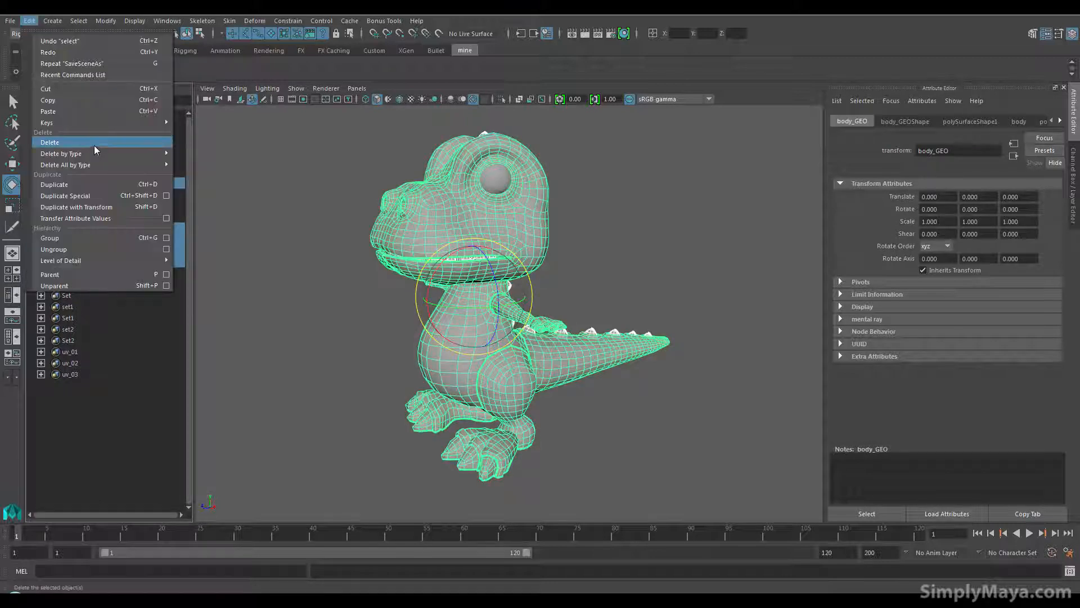
mouse_move(94, 154)
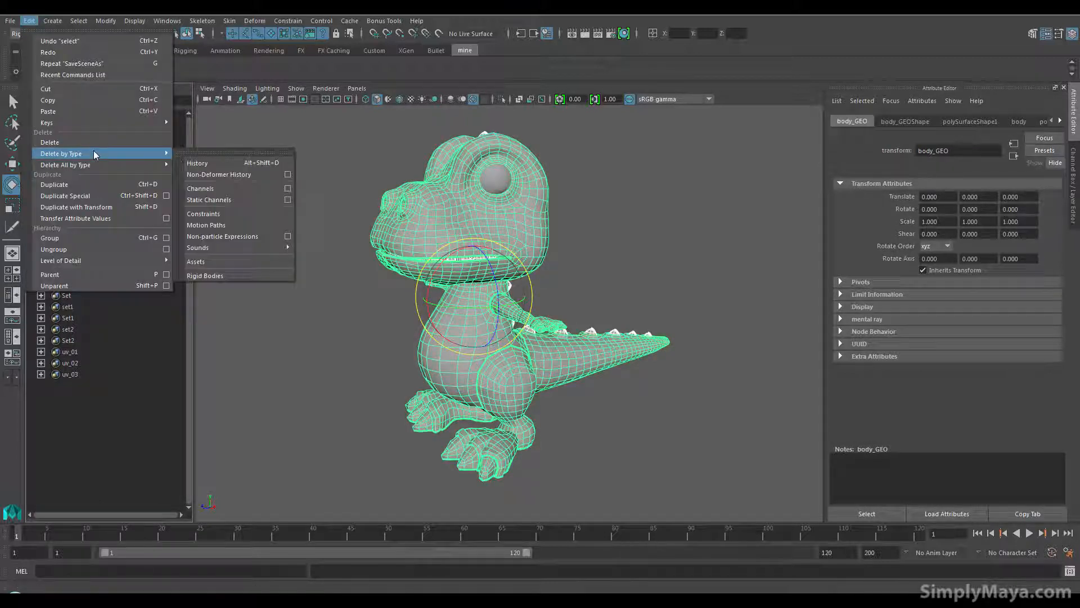
click(196, 162)
Step: Delete the history of the four inner and outer eye meshes inside eyes_GEO_GRP
click(79, 219)
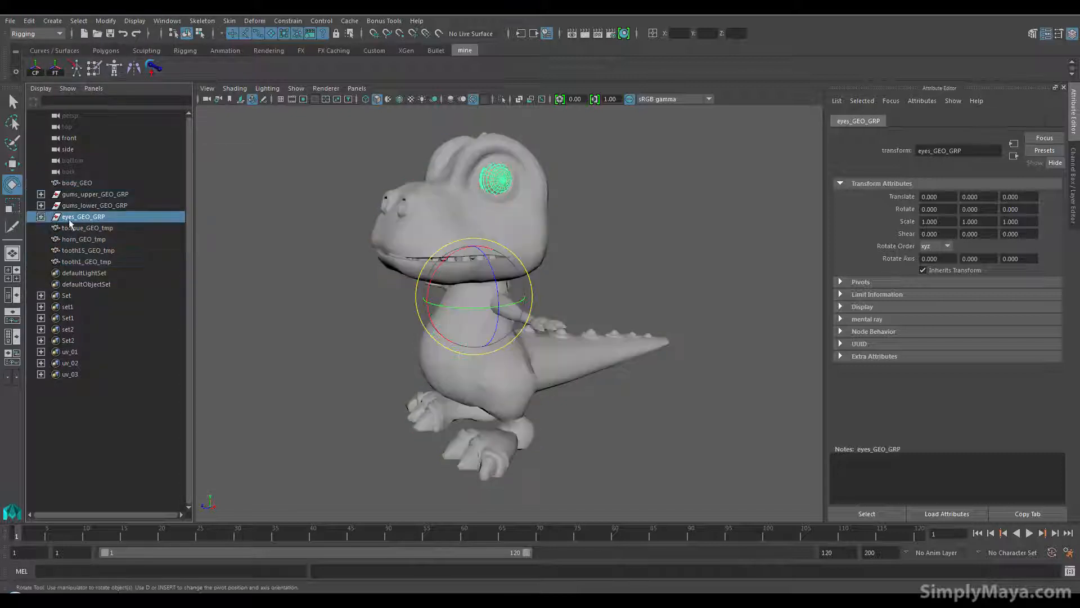
click(41, 216)
click(93, 228)
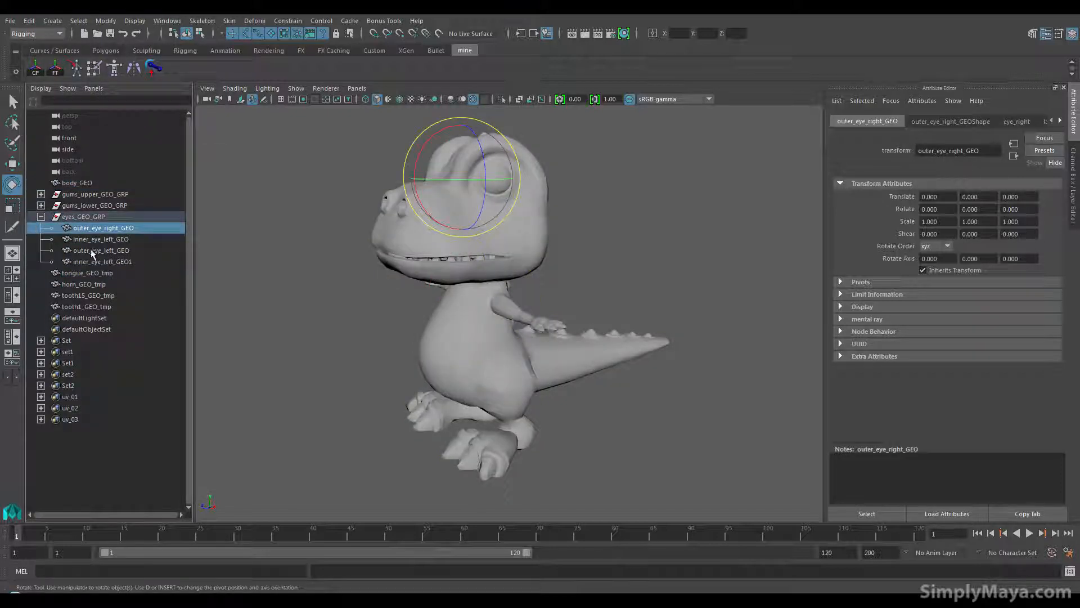
shift+click(93, 262)
alt+drag(278, 247, 398, 333)
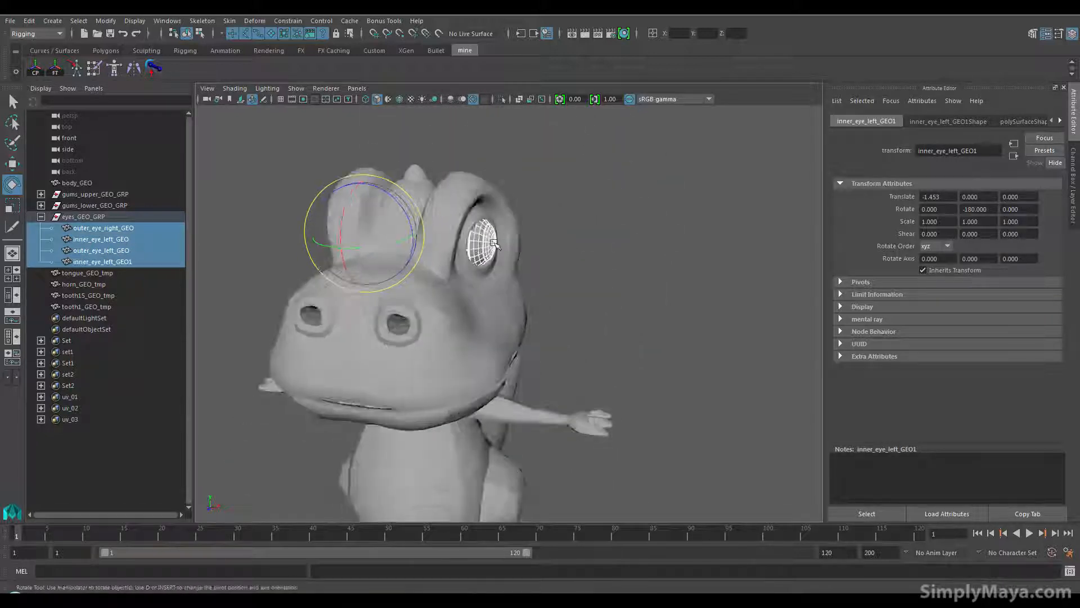
alt+drag(472, 284, 197, 222)
click(29, 21)
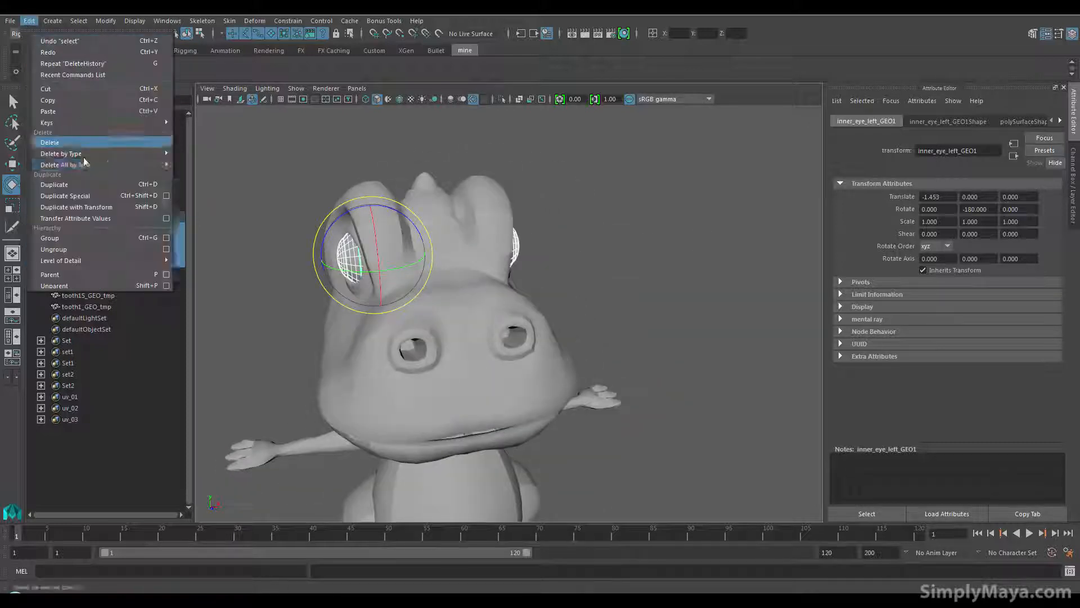
click(197, 175)
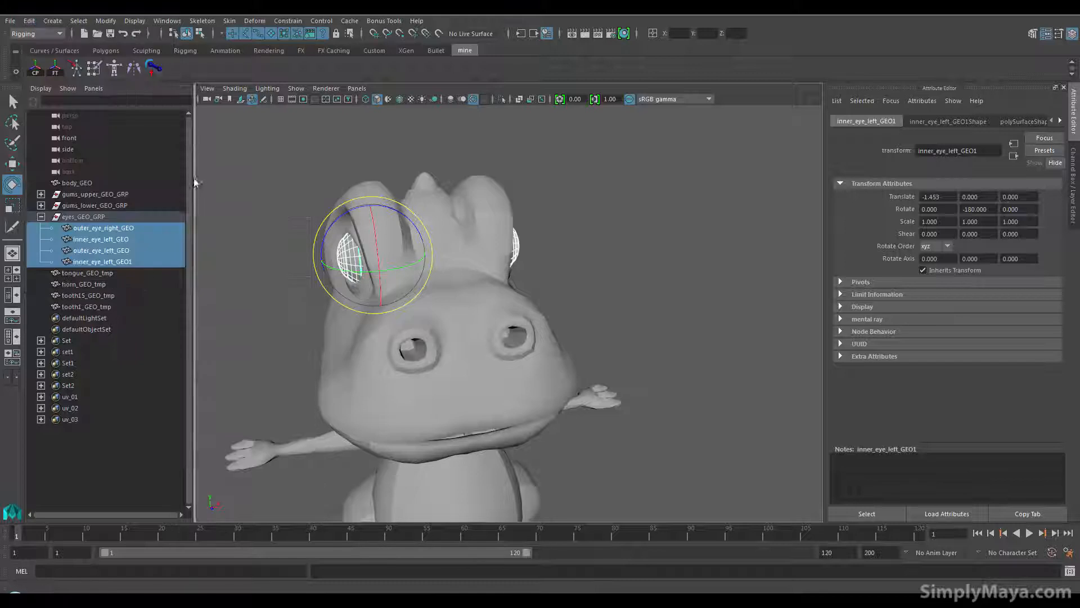
Step: Delete all leftover selection sets, from Set through uv_03, keeping the default light and object sets
click(53, 20)
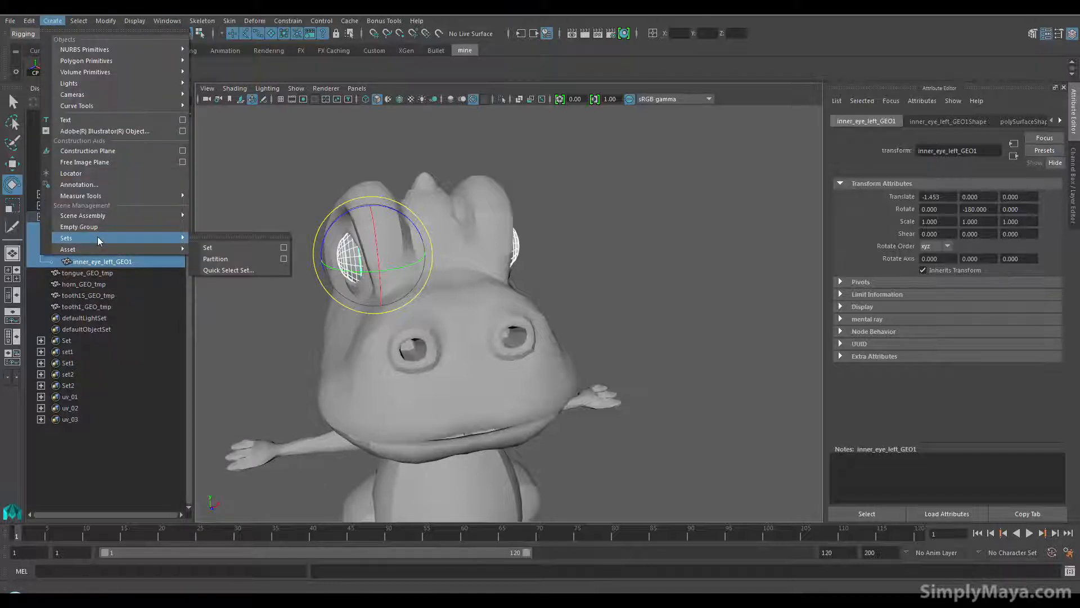
mouse_move(70, 21)
mouse_move(136, 182)
mouse_move(145, 139)
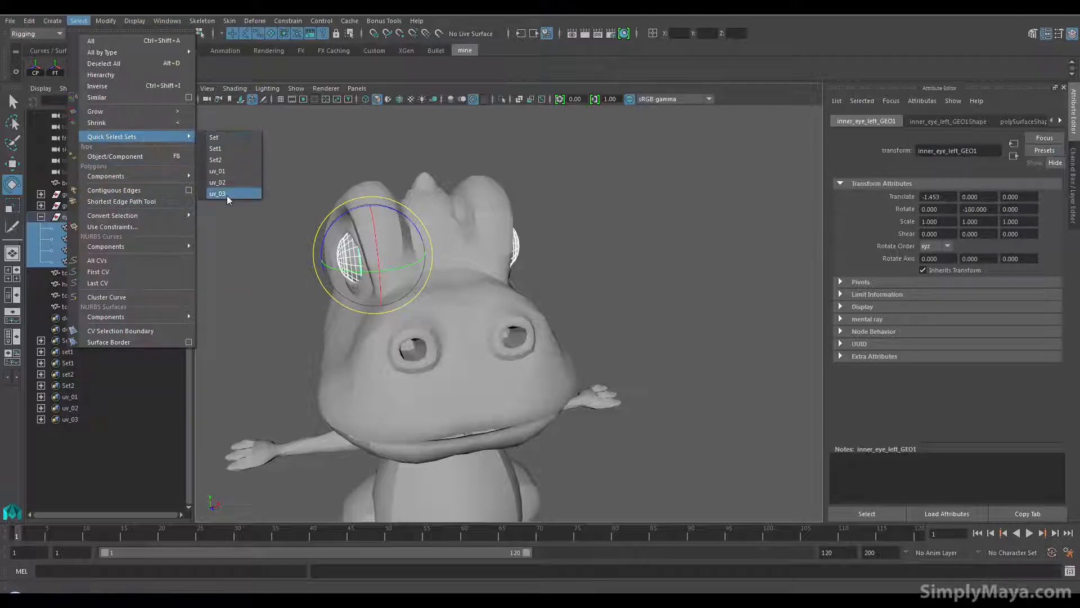
click(70, 397)
click(71, 342)
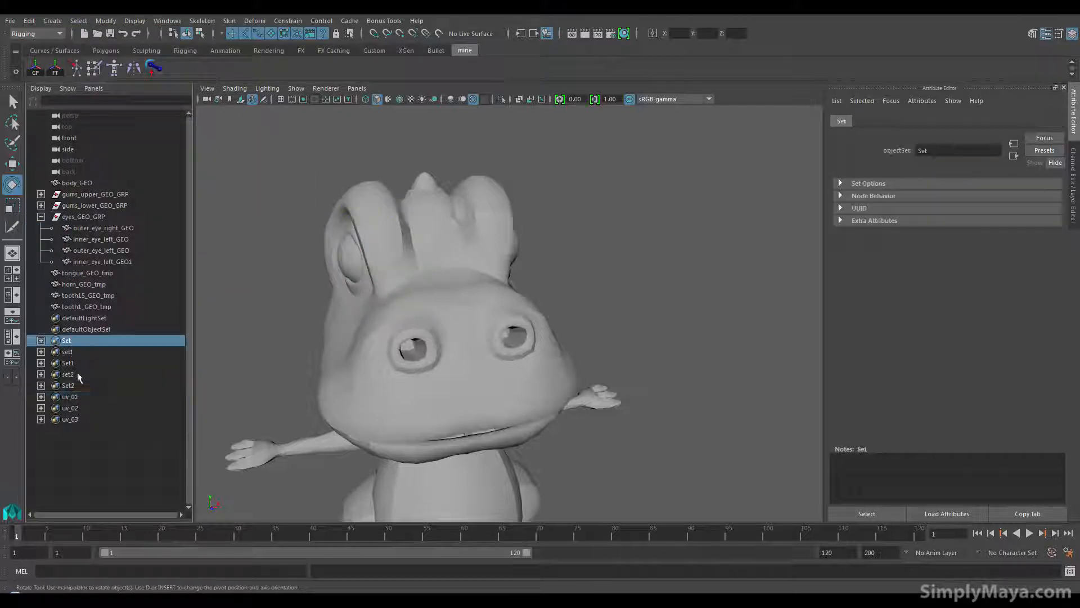
shift+click(70, 419)
key(Delete)
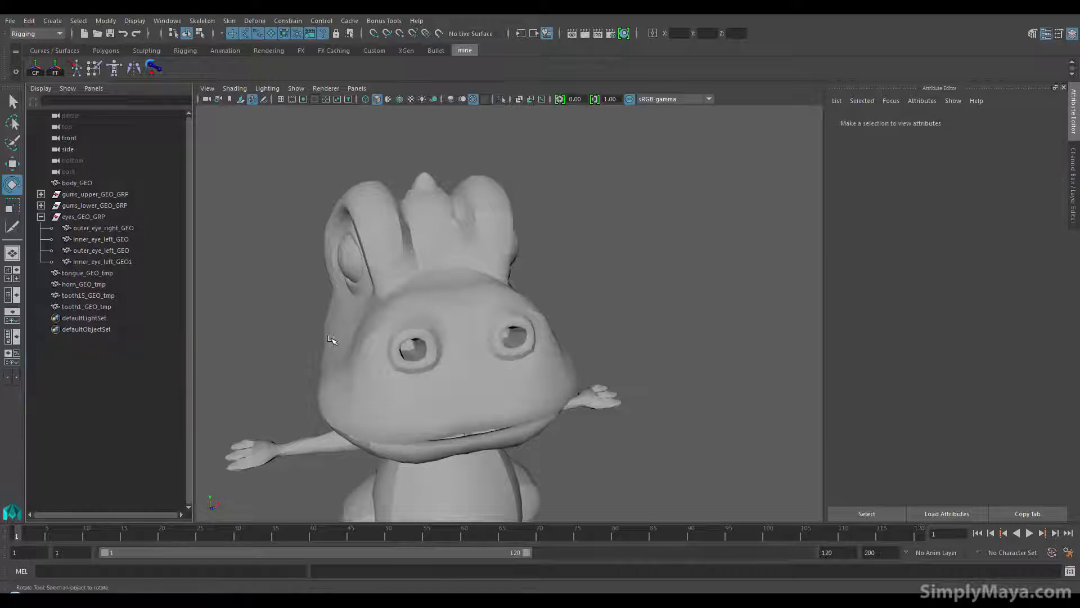
Step: Move upper_gums_GEO and gums_lower_GEO out of their parent groups to the scene's top level, below body_GEO
alt+drag(242, 306, 203, 271)
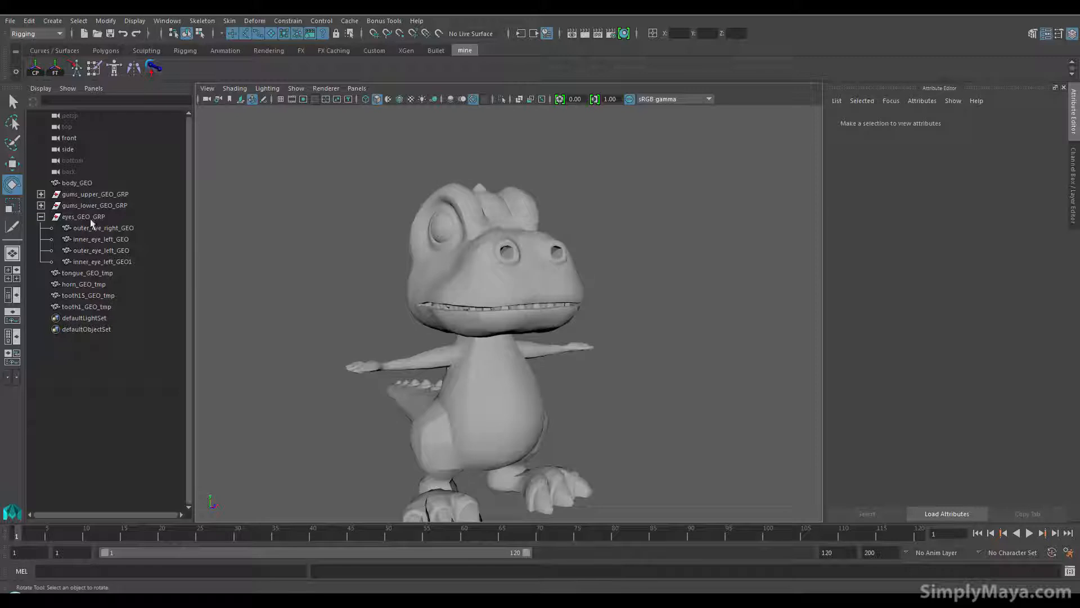
click(78, 206)
click(41, 206)
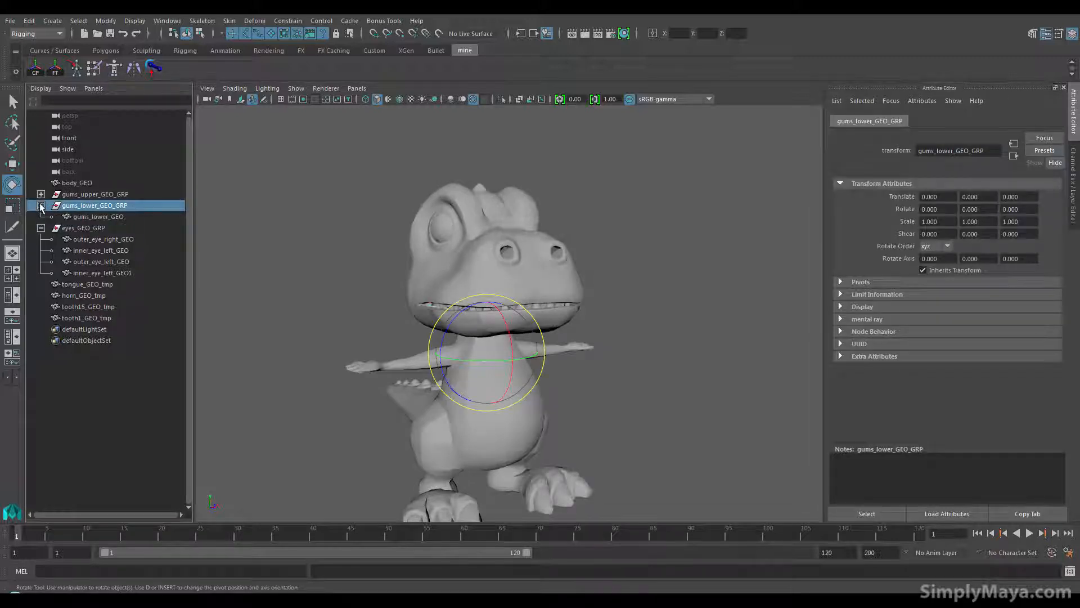
click(41, 195)
click(89, 207)
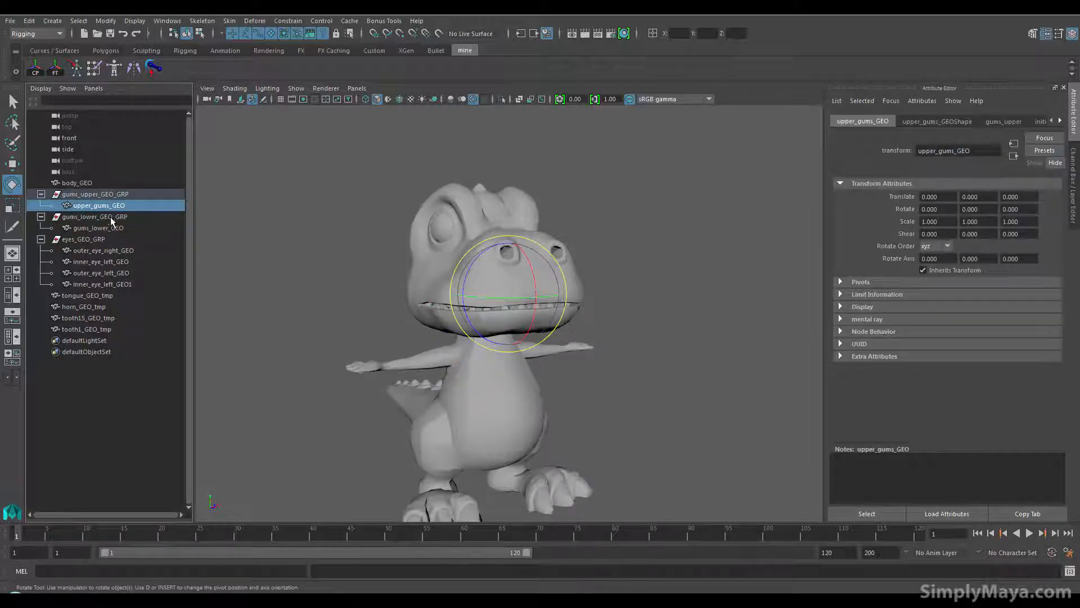
click(106, 230)
click(103, 206)
middle_drag(98, 193, 120, 198)
click(104, 226)
Step: Move the four eye meshes out of eyes_GEO_GRP to the scene's top level, below gums_lower_GEO
click(82, 239)
click(41, 240)
click(41, 240)
click(87, 253)
shift+click(92, 284)
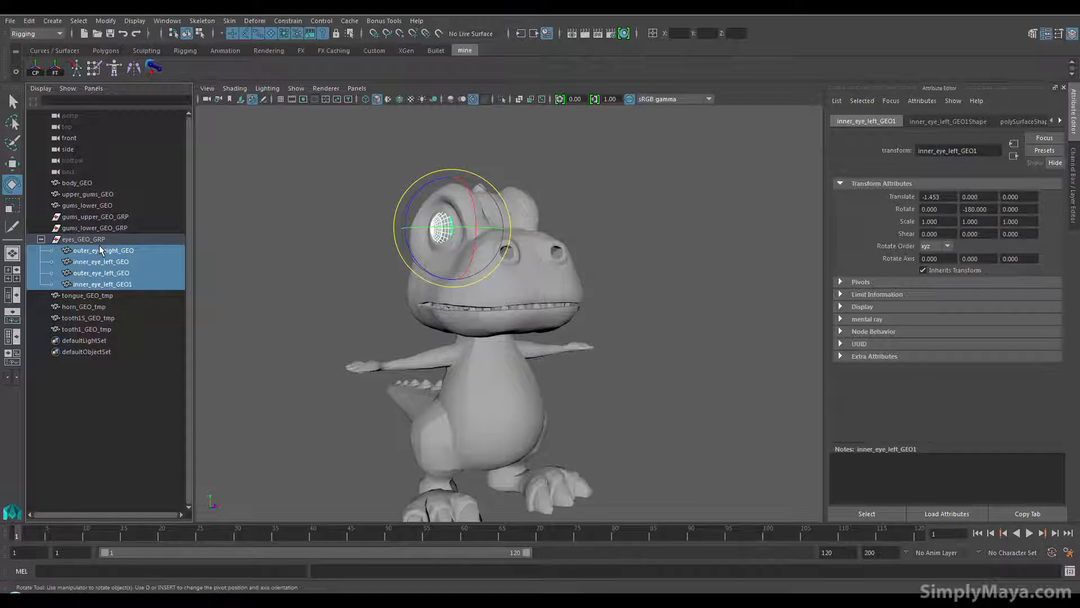
middle_drag(100, 251, 99, 214)
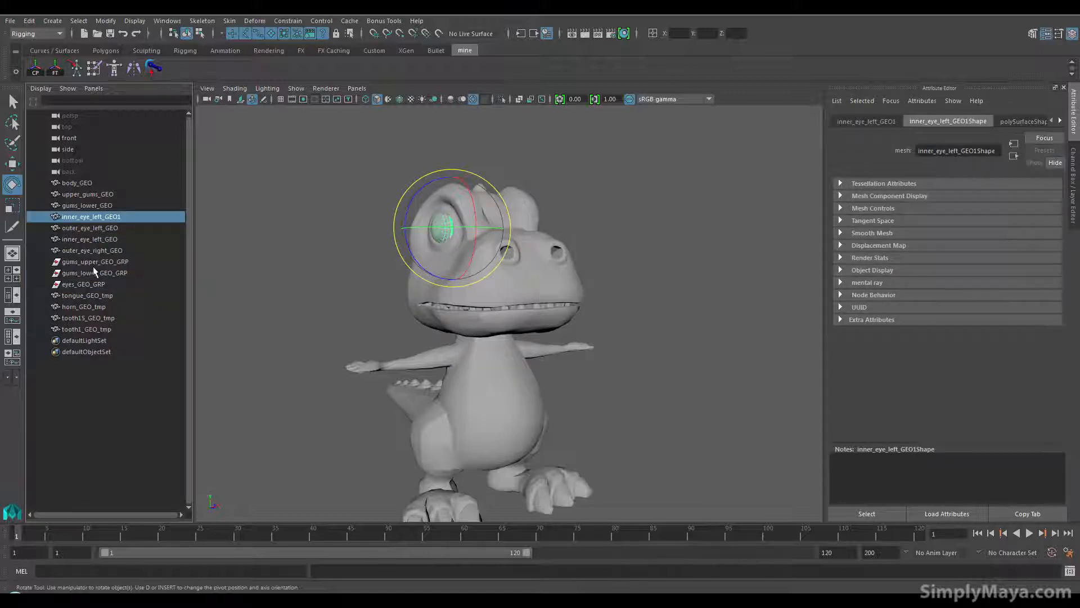
Step: Delete the emptied groups gums_upper_GEO_GRP, gums_lower_GEO_GRP and eyes_GEO_GRP
click(93, 269)
click(90, 281)
shift+click(90, 263)
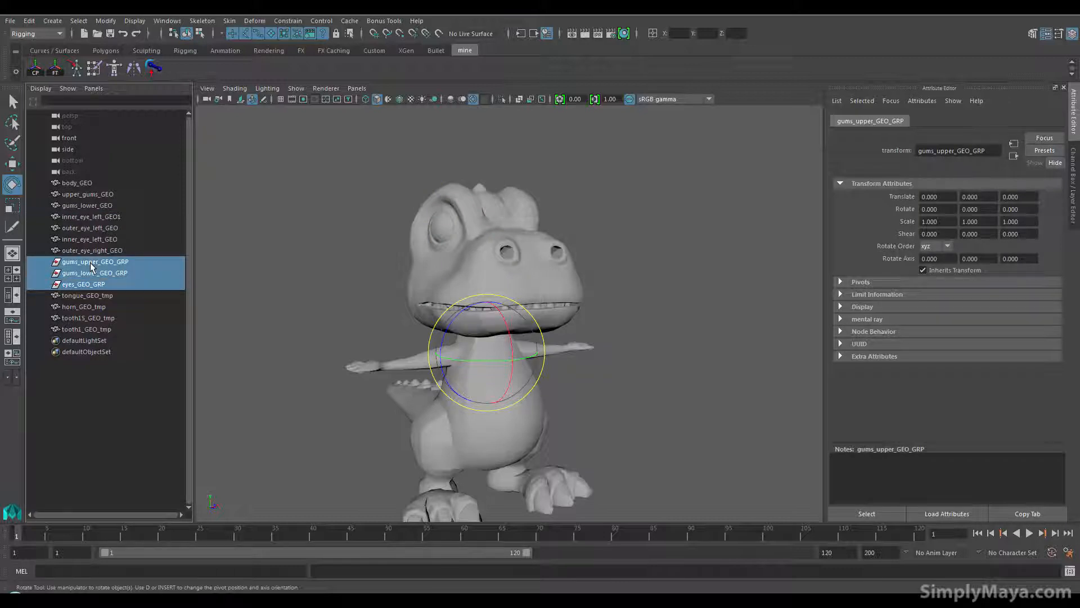
key(Delete)
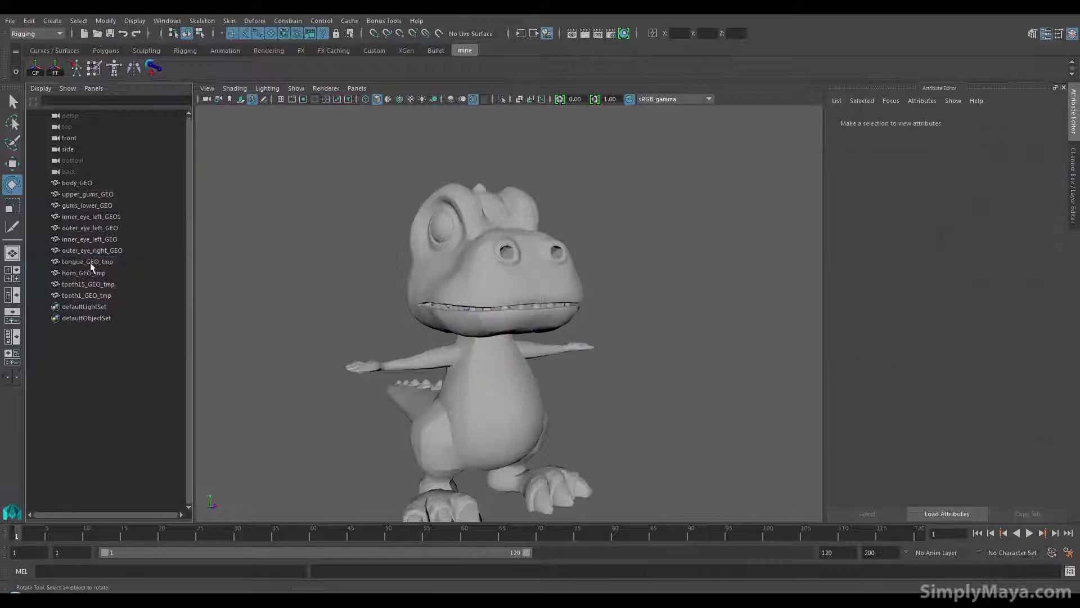
Step: Select every mesh from body_GEO to tooth1_GEO_tmp and open the UV Editor for them
click(91, 296)
shift+click(85, 184)
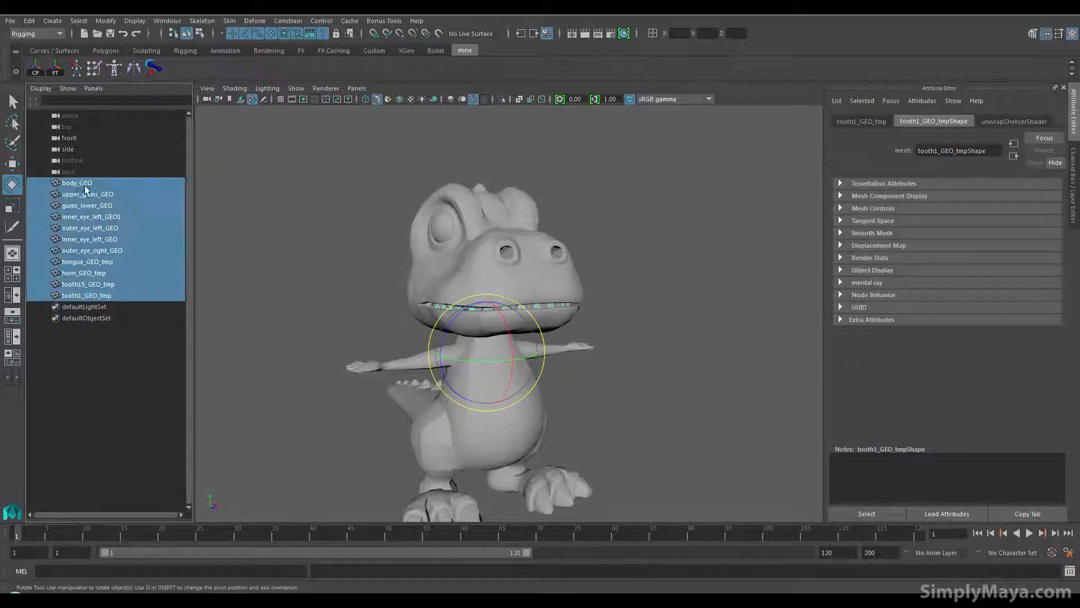
alt+drag(308, 277, 469, 256)
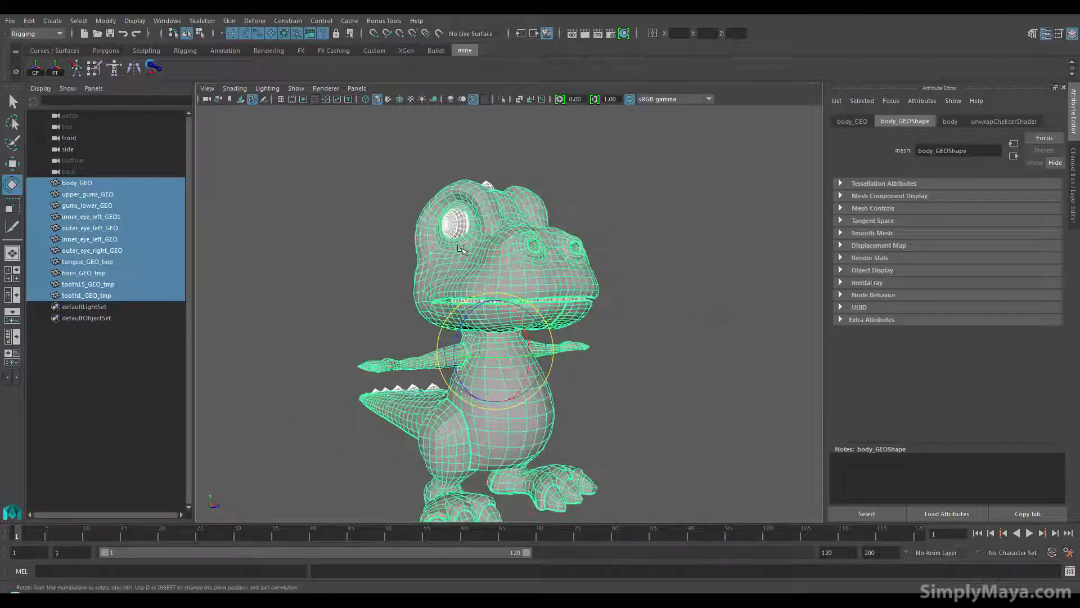
key(space)
drag(567, 269, 582, 165)
Step: Examine how the UV shells of all the meshes are laid out in the UV tiles
alt+right_drag(517, 447, 491, 496)
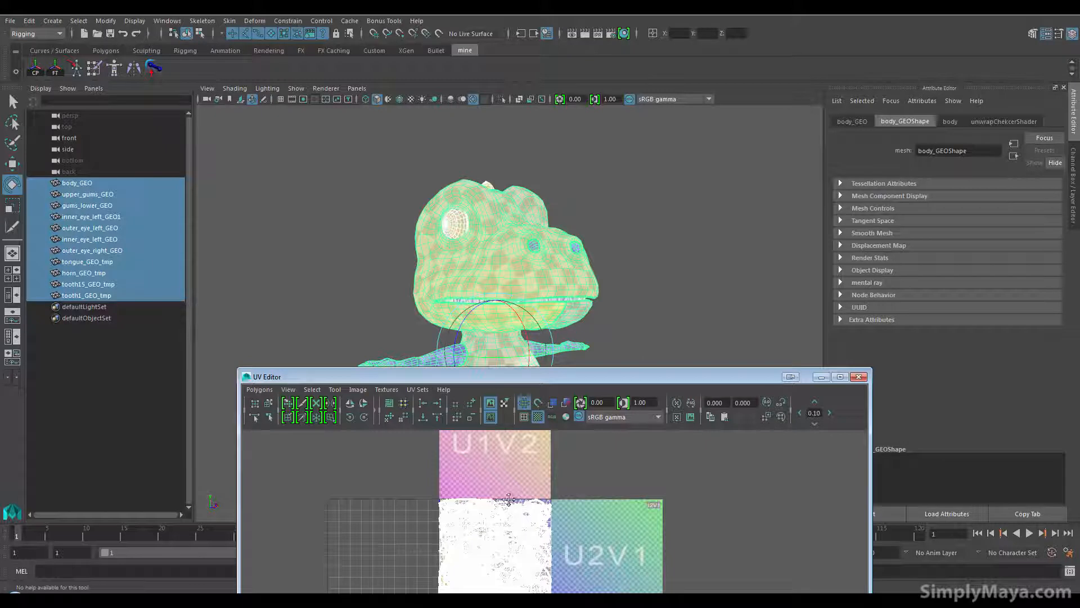
alt+middle_drag(504, 516, 516, 468)
alt+right_drag(420, 509, 534, 487)
alt+middle_drag(489, 521, 574, 572)
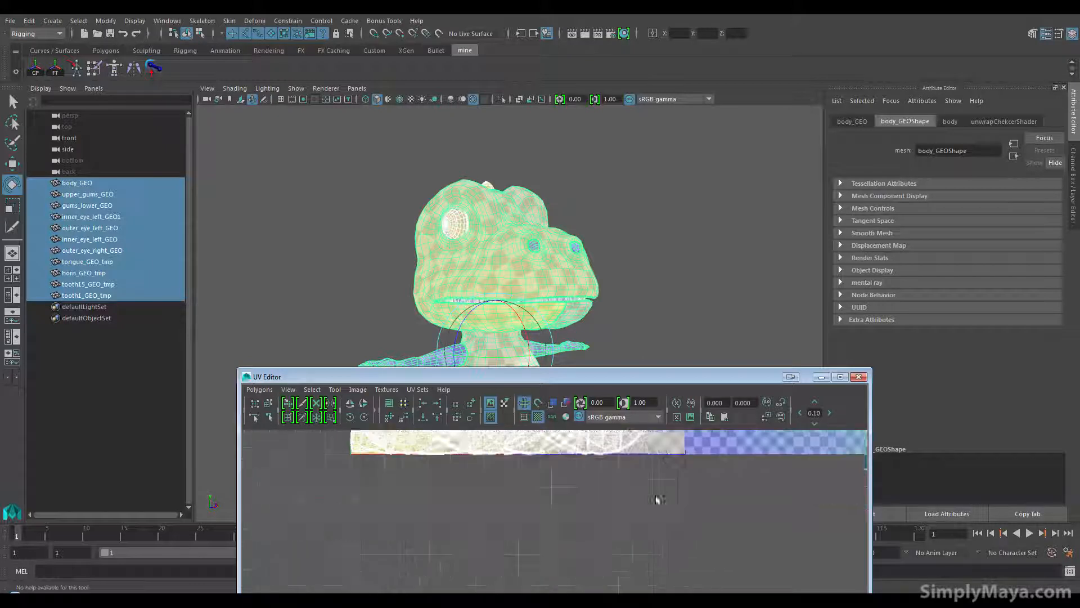
alt+right_drag(648, 504, 695, 490)
alt+middle_drag(579, 459, 574, 545)
alt+middle_drag(505, 439, 512, 534)
alt+right_drag(495, 509, 548, 500)
alt+middle_drag(499, 487, 515, 523)
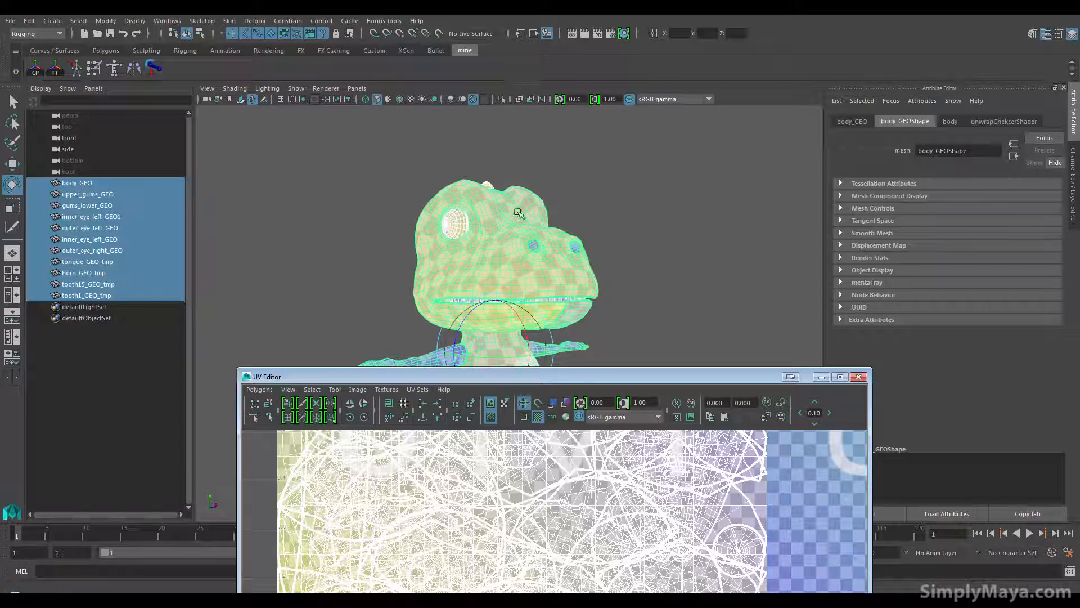
Step: Compare the checker pattern on the dinosaur with the UV shells along the edges of the first UV tile
drag(495, 374, 872, 275)
alt+middle_drag(487, 306, 470, 264)
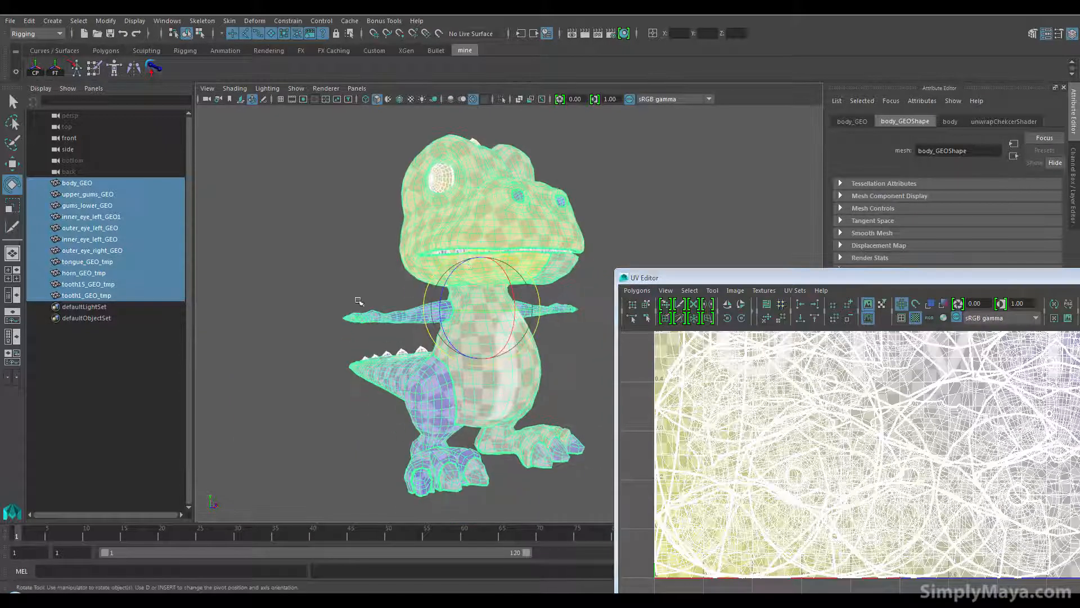
scroll(519, 293, down, 3)
alt+drag(419, 350, 482, 334)
drag(707, 278, 402, 189)
alt+right_drag(692, 368, 471, 380)
alt+middle_drag(528, 391, 463, 465)
alt+middle_drag(453, 313, 477, 393)
alt+middle_drag(663, 414, 679, 347)
drag(748, 190, 936, 277)
Step: Inspect the checker texture around the dinosaur's body, mouth and teeth for UV stretching
alt+drag(533, 247, 472, 303)
alt+middle_drag(468, 310, 358, 292)
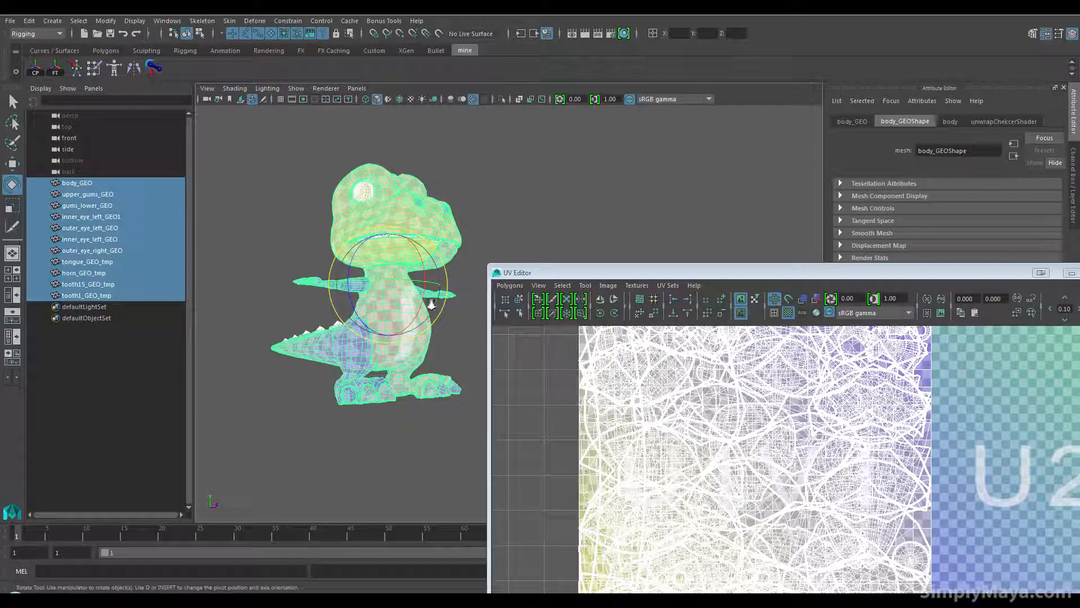
alt+right_drag(360, 294, 359, 330)
alt+middle_drag(360, 330, 318, 335)
alt+drag(319, 335, 344, 303)
alt+middle_drag(344, 304, 274, 306)
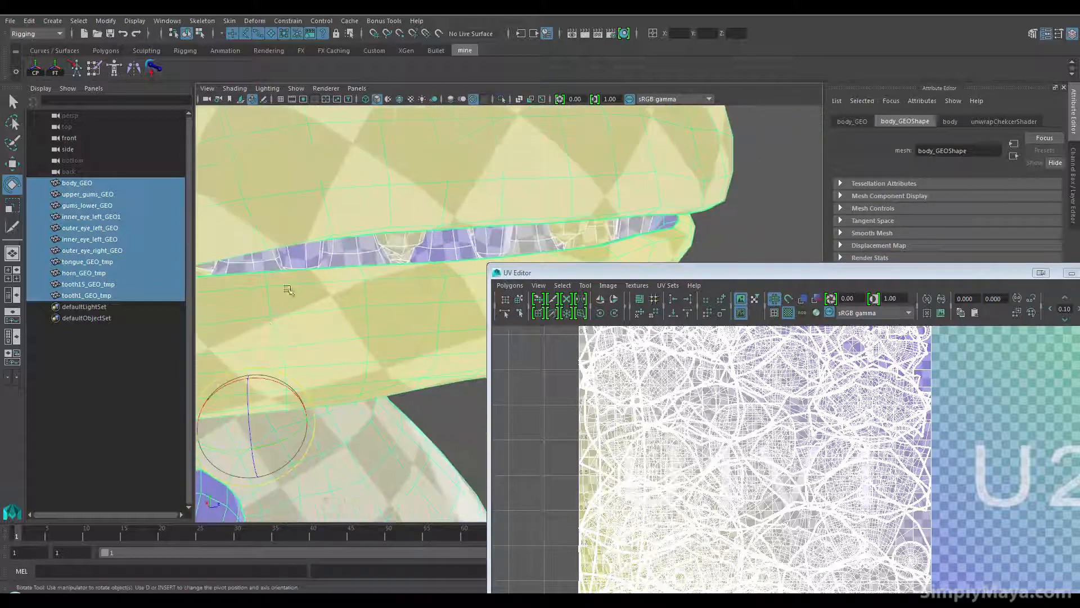
alt+drag(450, 233, 264, 311)
scroll(263, 311, down, 5)
alt+drag(412, 309, 334, 332)
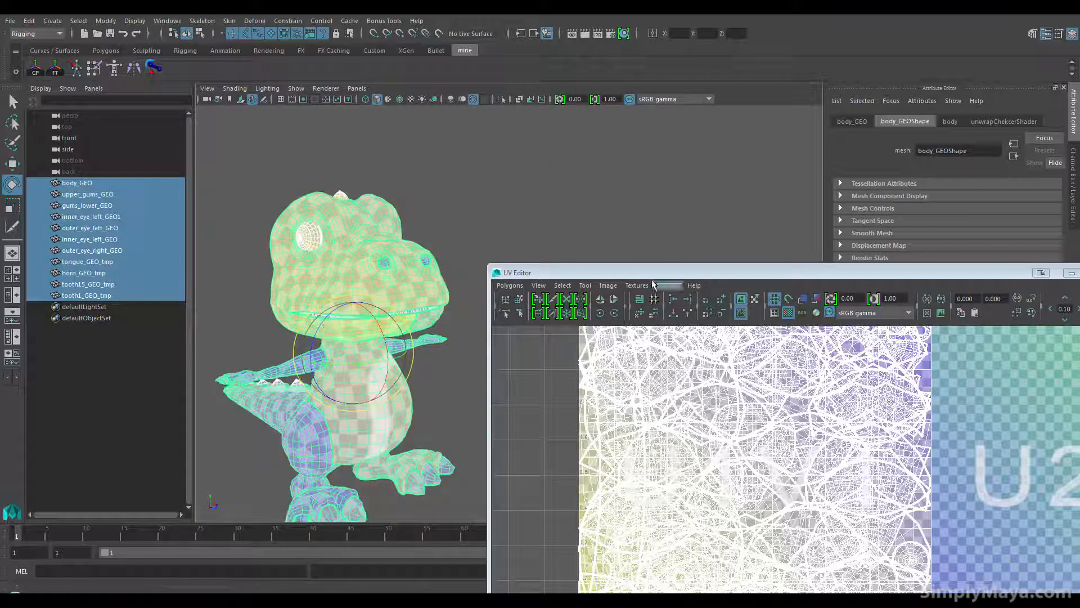
Step: Close the UV Editor and deselect all the meshes
drag(646, 276, 438, 130)
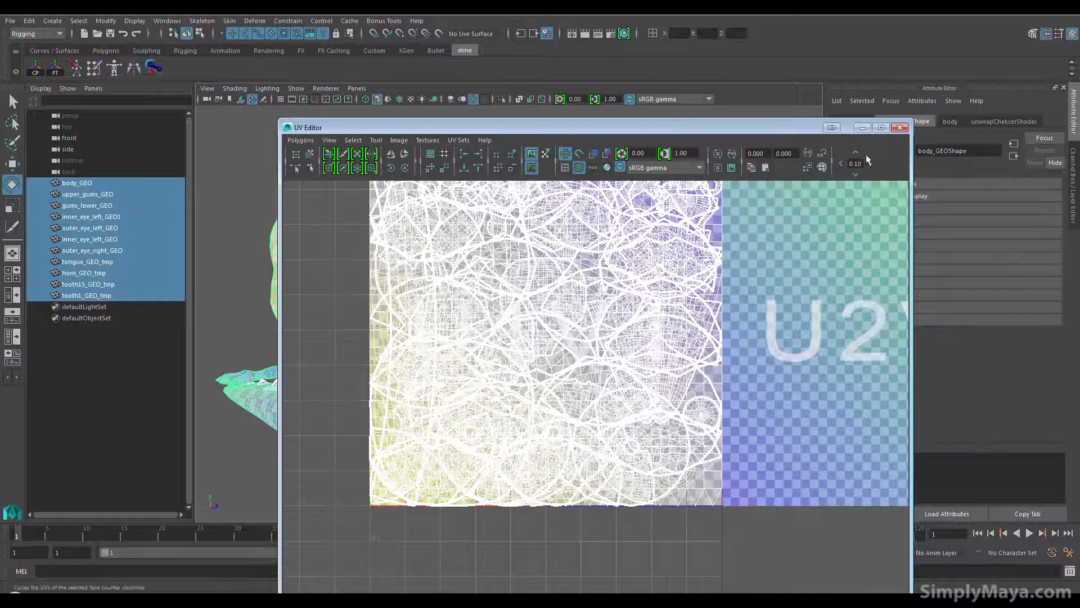
click(900, 128)
mouse_move(459, 423)
alt+mouse_down()
mouse_move(478, 427)
mouse_move(449, 429)
alt+mouse_up()
click(557, 451)
alt+drag(567, 439, 355, 471)
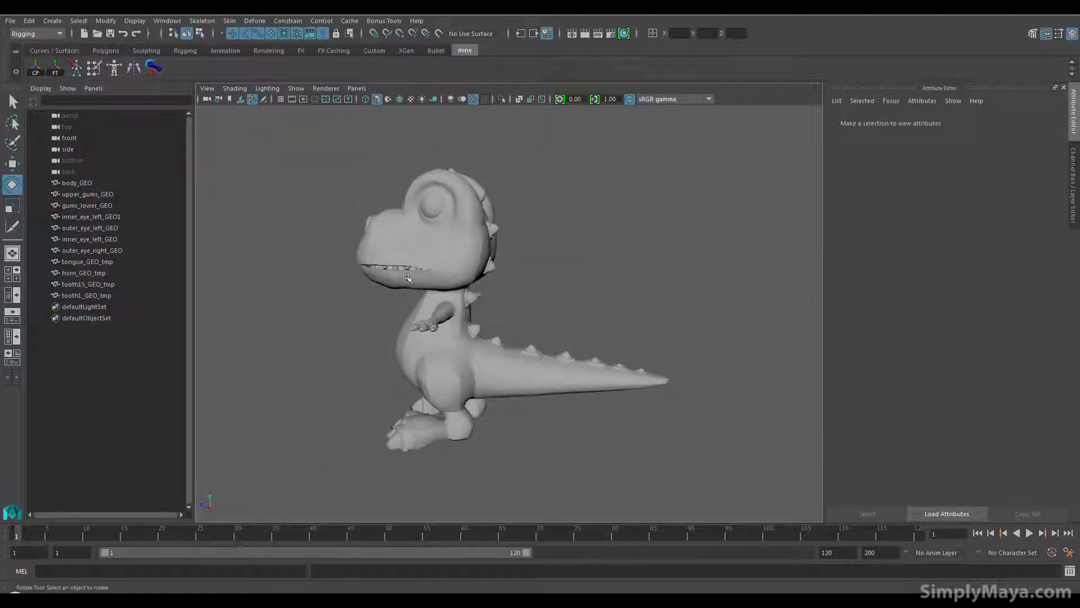
Step: Select all the dinosaur's meshes from body_GEO through tooth1_GEO_tmp and combine them into a single mesh
click(75, 186)
shift+click(95, 291)
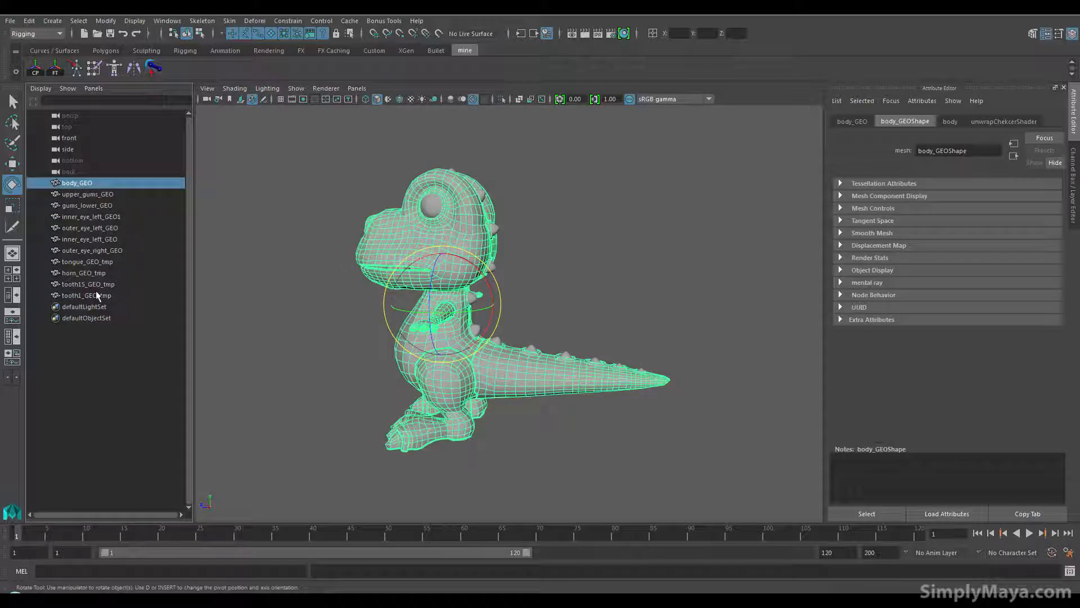
key(f)
key(space)
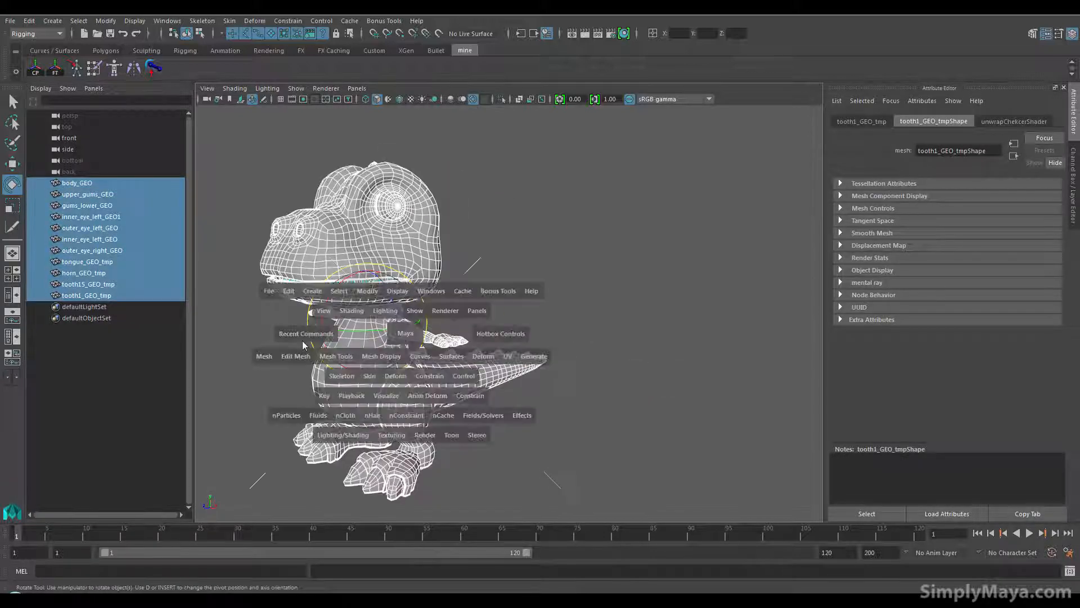
click(264, 357)
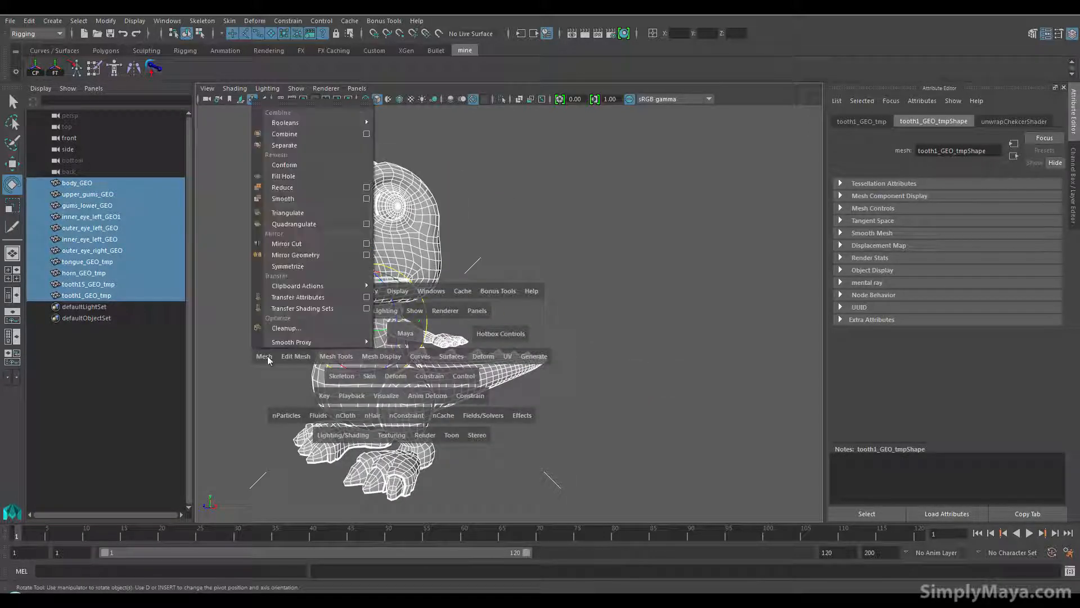
click(304, 137)
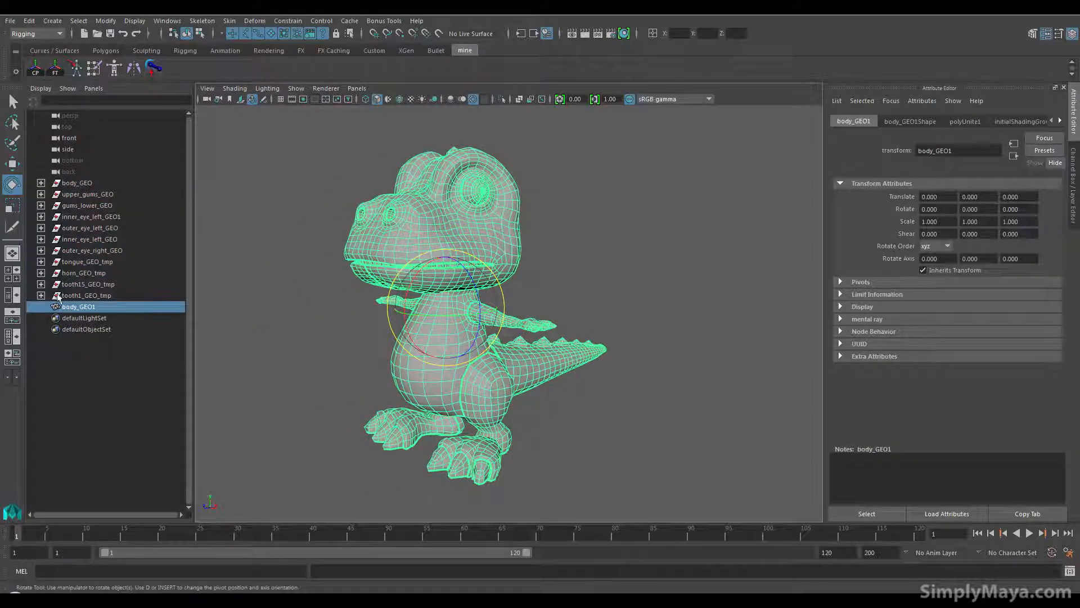
Step: Check the leftover node under tooth1_GEO_tmp and delete the combined mesh's construction history
click(40, 295)
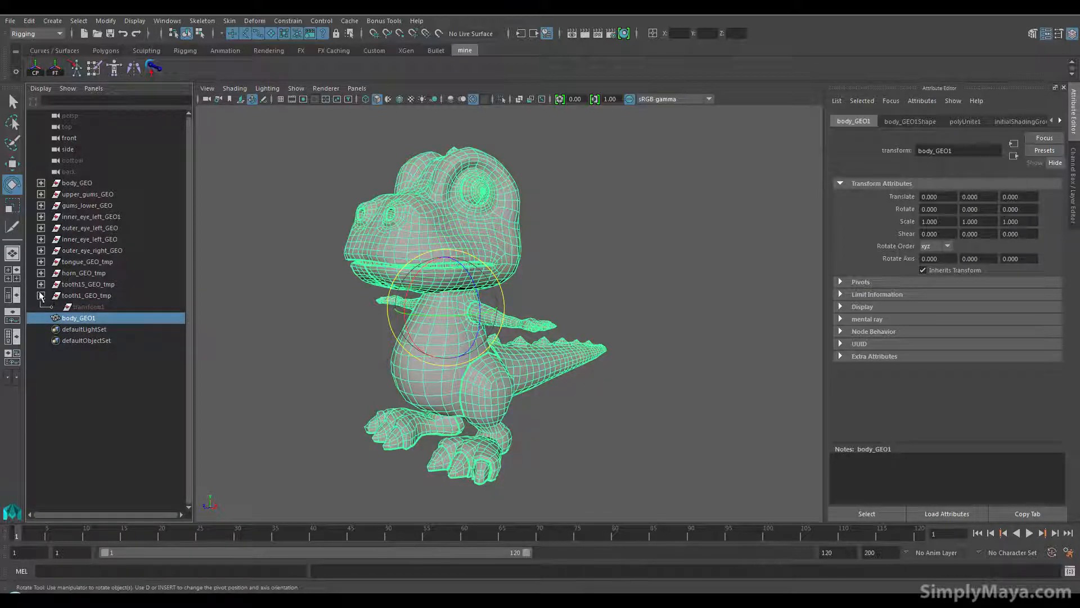
click(41, 295)
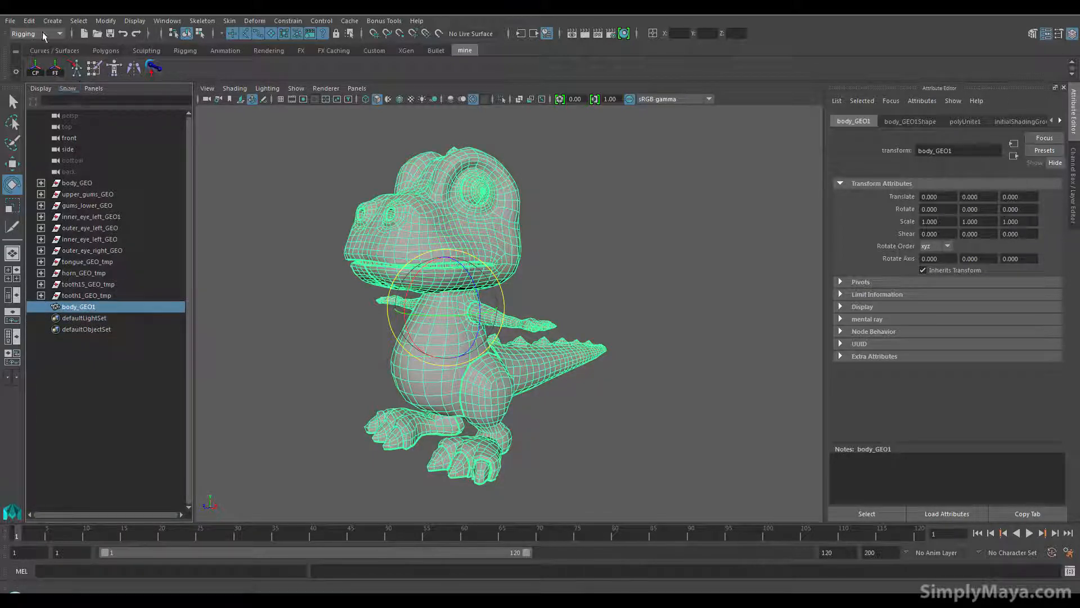
click(29, 20)
mouse_move(89, 156)
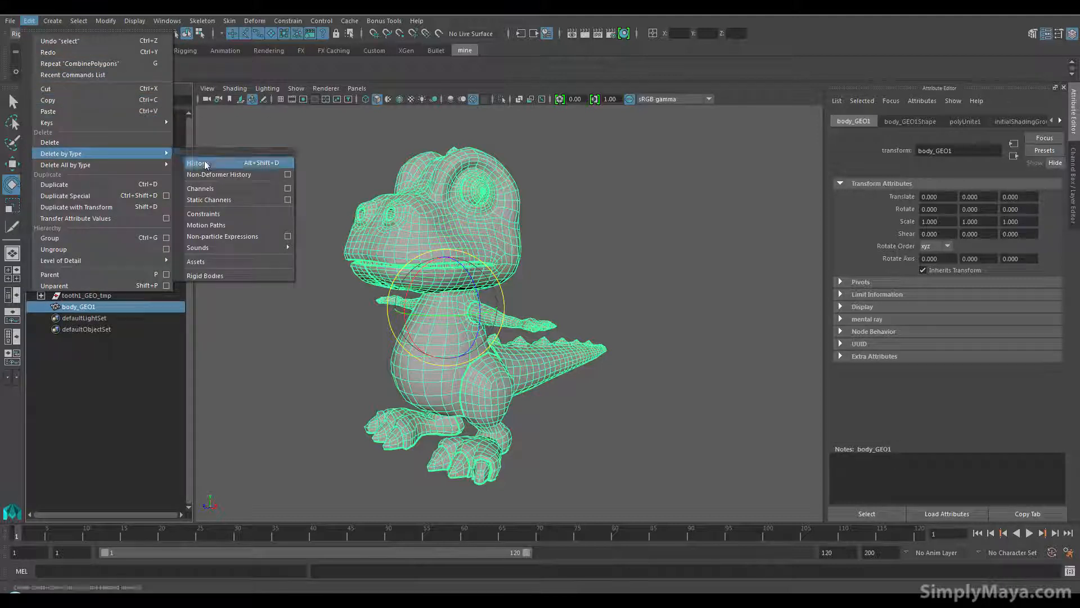
click(224, 171)
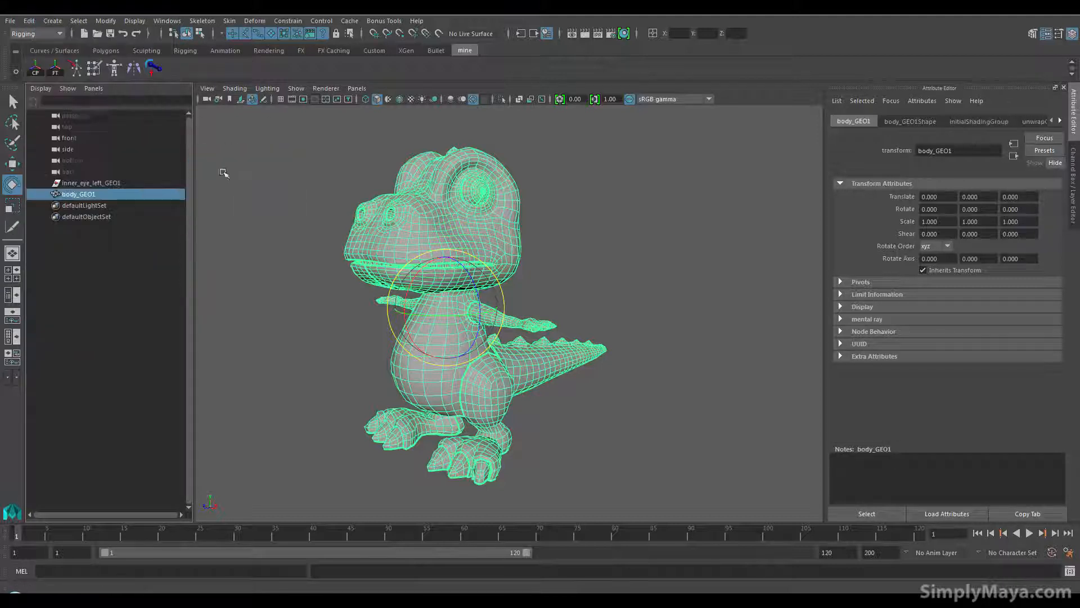
Step: Delete the leftover inner_eye_left_GEO1 transform from the scene
alt+drag(236, 220, 326, 226)
alt+middle_drag(308, 241, 327, 200)
alt+drag(290, 246, 299, 239)
click(103, 184)
alt+drag(328, 205, 246, 250)
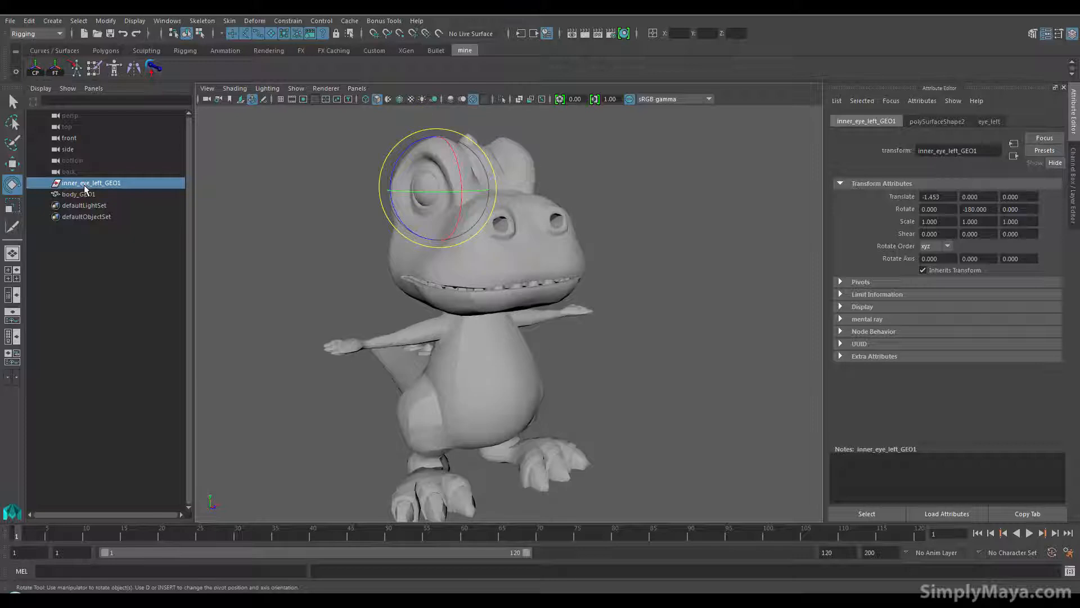
key(Delete)
Step: Select the combined dinosaur mesh and open the UV Editor
alt+drag(301, 225, 383, 314)
alt+middle_drag(382, 314, 435, 377)
click(482, 331)
key(space)
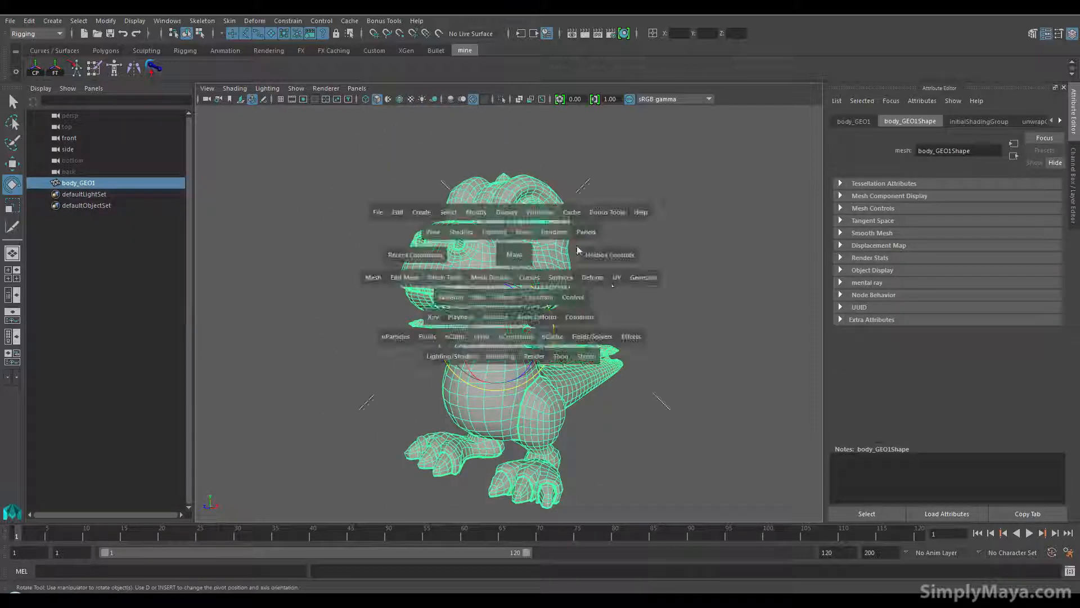
click(615, 277)
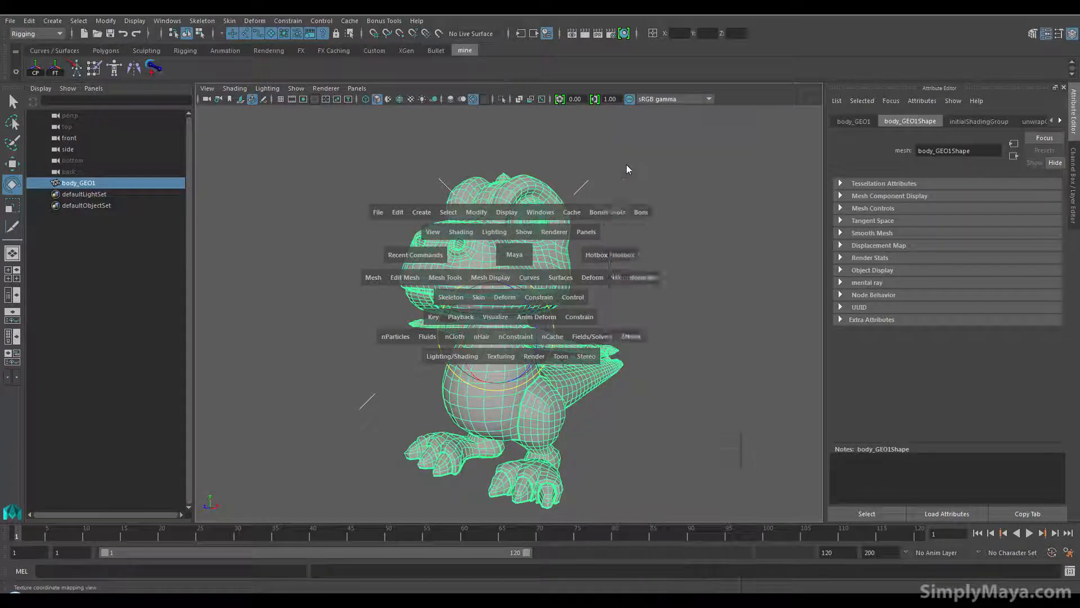
click(626, 164)
Step: Examine the overlapping UV shells of the combined mesh and run Layout to spread them across the first UV tile
scroll(602, 315, down, 4)
alt+middle_drag(603, 315, 530, 376)
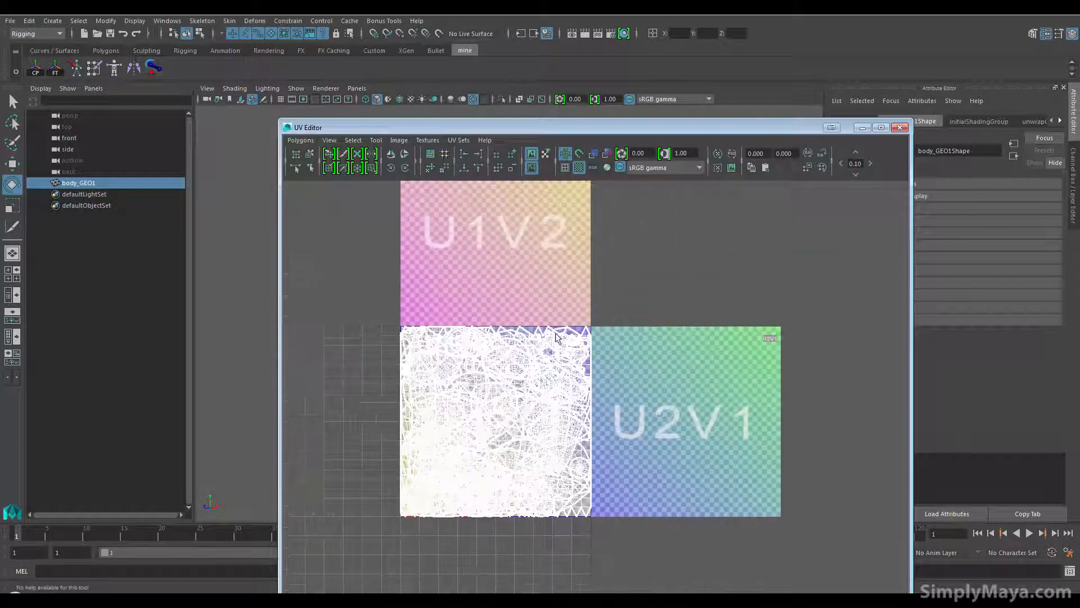
alt+middle_drag(469, 352, 550, 360)
scroll(552, 360, up, 6)
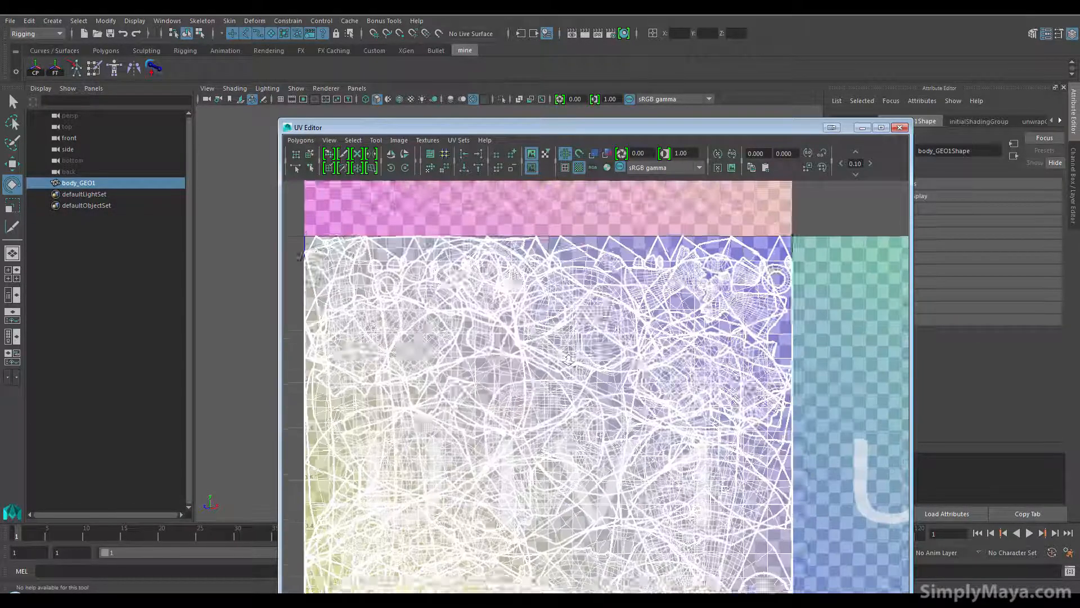
alt+middle_drag(566, 313, 563, 283)
scroll(563, 282, down, 5)
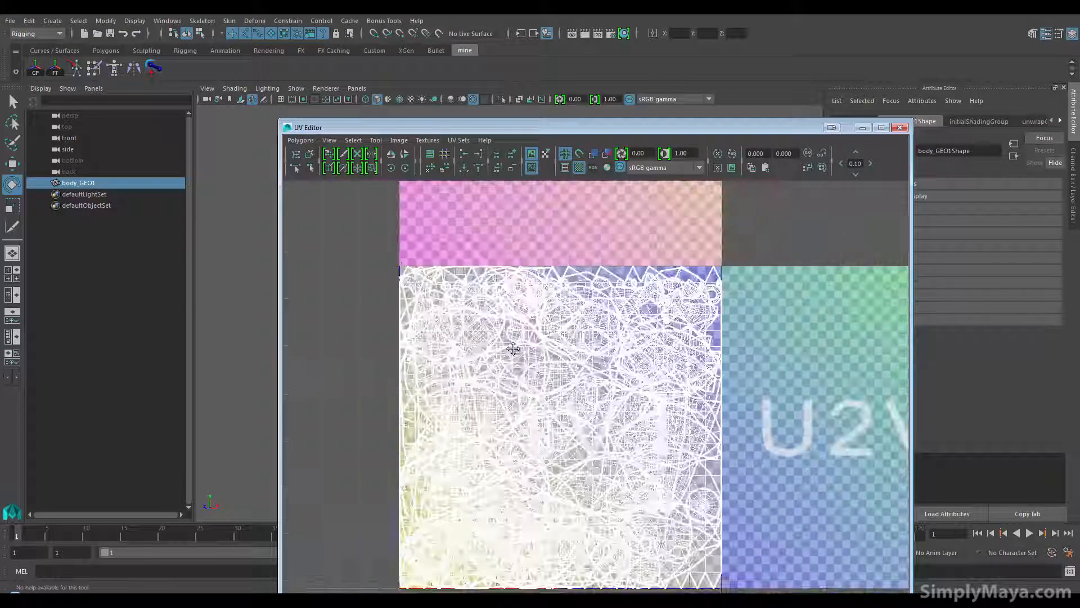
click(300, 140)
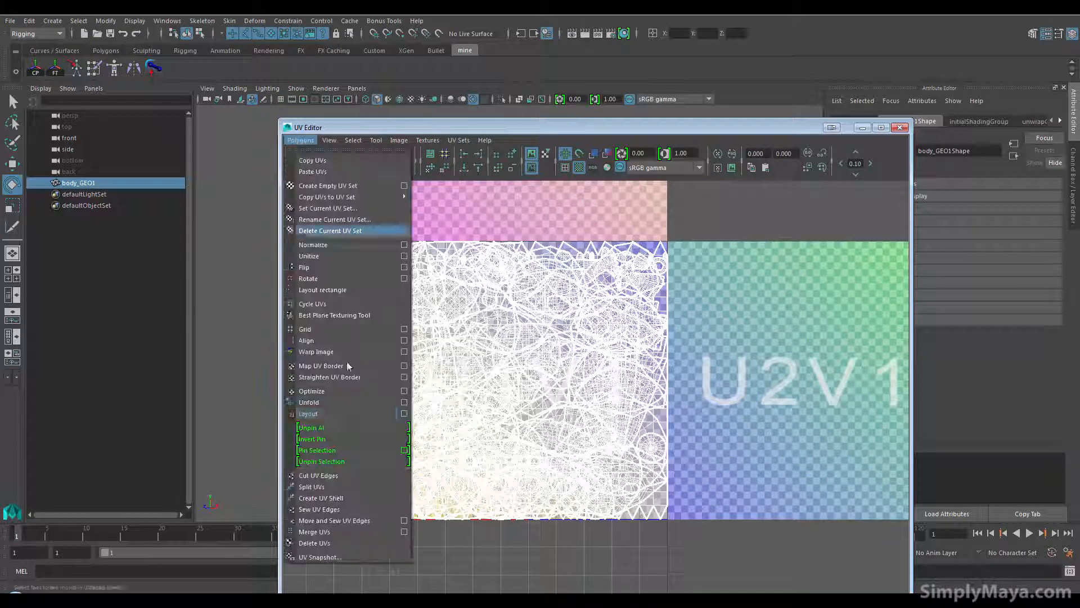
click(345, 412)
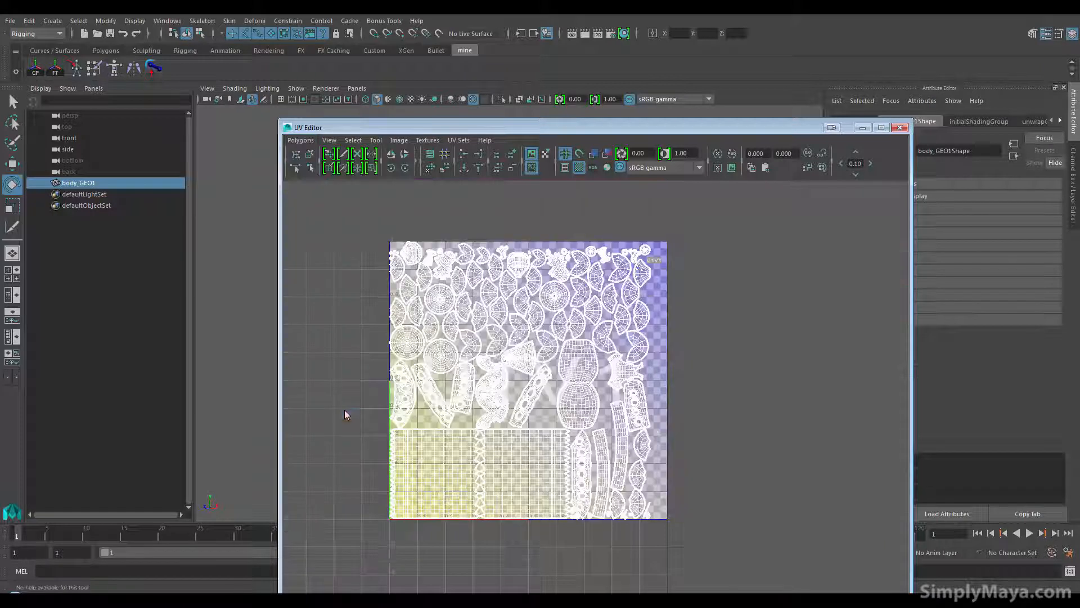
Step: Place the UV Editor beside the model, switch to UV shell selection, and pick the large square shells to identify their eyeballs
drag(574, 127, 863, 97)
alt+middle_drag(417, 361, 314, 354)
alt+drag(314, 355, 289, 352)
right_drag(725, 455, 691, 442)
click(716, 435)
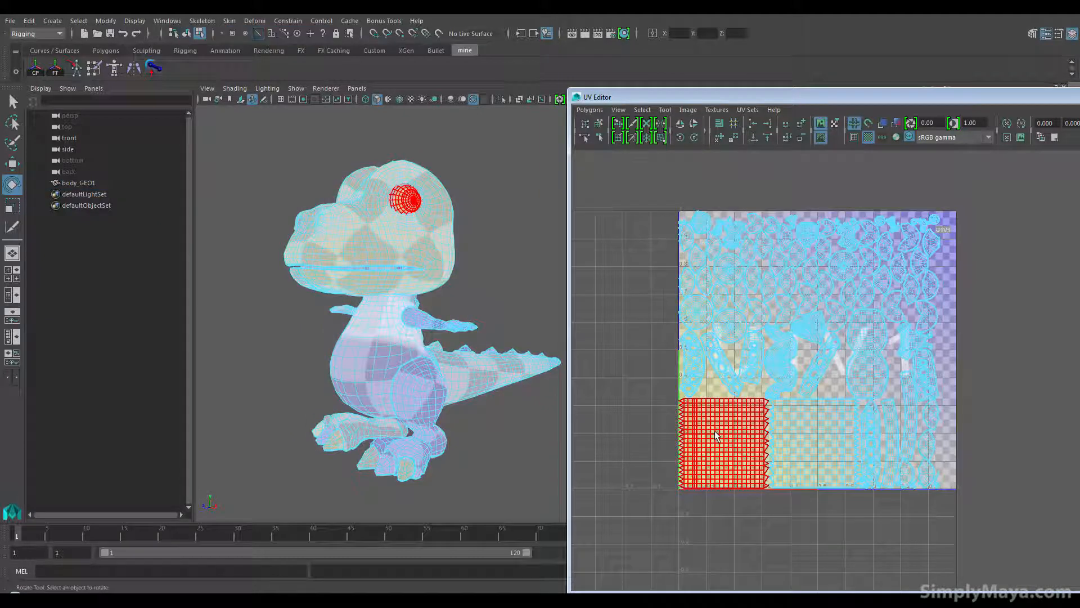
click(717, 436)
click(821, 442)
alt+drag(479, 309, 455, 357)
alt+right_drag(276, 382, 400, 387)
alt+drag(371, 388, 409, 385)
click(694, 441)
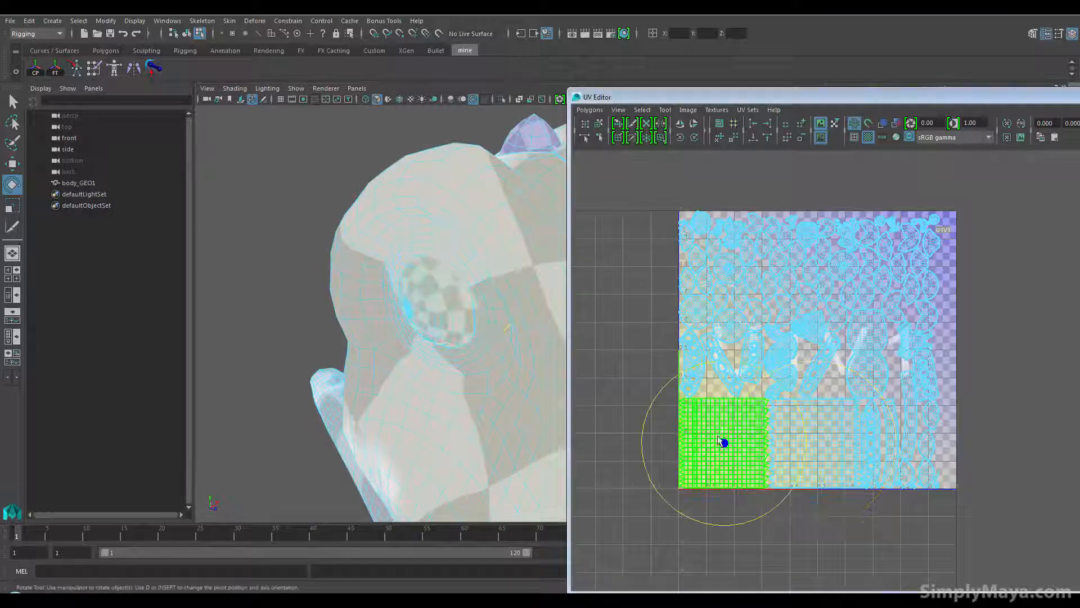
Step: Inspect the eyeball belonging to the selected UV shell and its fit inside the dinosaur's head
alt+right_drag(450, 399, 495, 383)
alt+drag(495, 382, 415, 393)
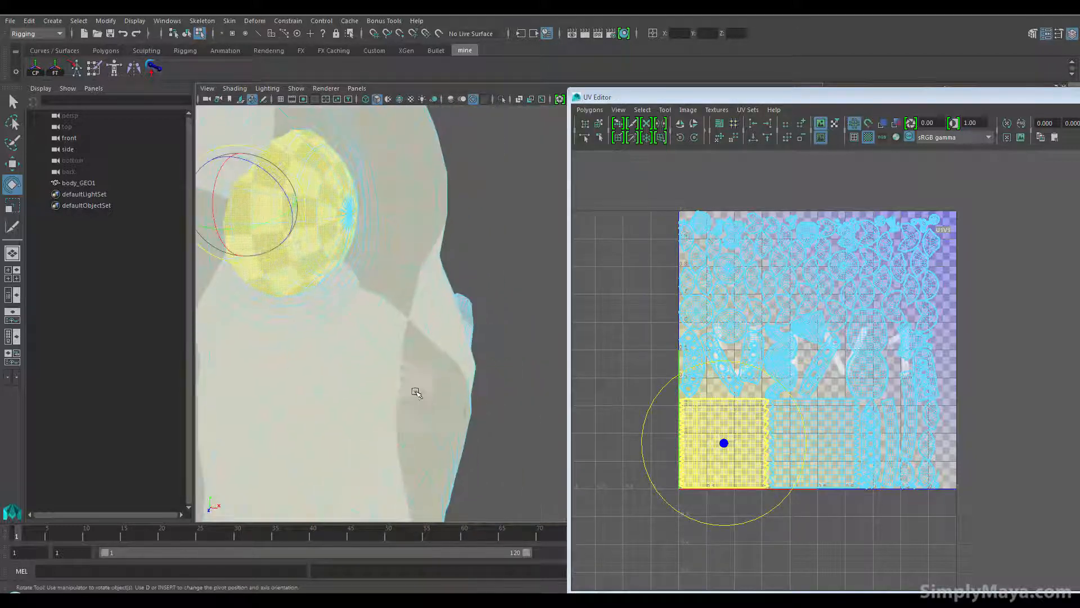
alt+middle_drag(415, 393, 509, 447)
alt+drag(509, 446, 407, 371)
alt+middle_drag(406, 371, 543, 511)
alt+drag(542, 511, 448, 471)
alt+middle_drag(448, 470, 452, 482)
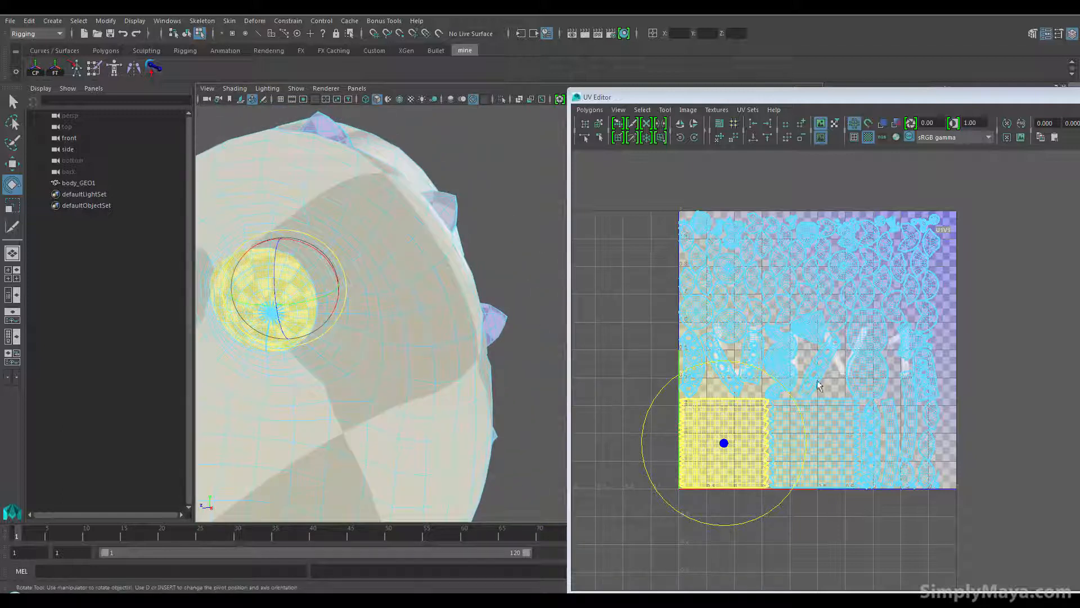
Step: Select the figure-eight-shaped UV shell and examine the part of the dinosaur it belongs to
click(871, 355)
alt+middle_drag(282, 475, 395, 352)
alt+drag(395, 352, 502, 377)
alt+middle_drag(501, 377, 487, 437)
mouse_move(487, 436)
alt+mouse_down()
mouse_move(456, 439)
mouse_move(482, 440)
mouse_move(478, 425)
alt+mouse_up()
scroll(810, 376, down, 1)
alt+middle_drag(762, 379, 743, 399)
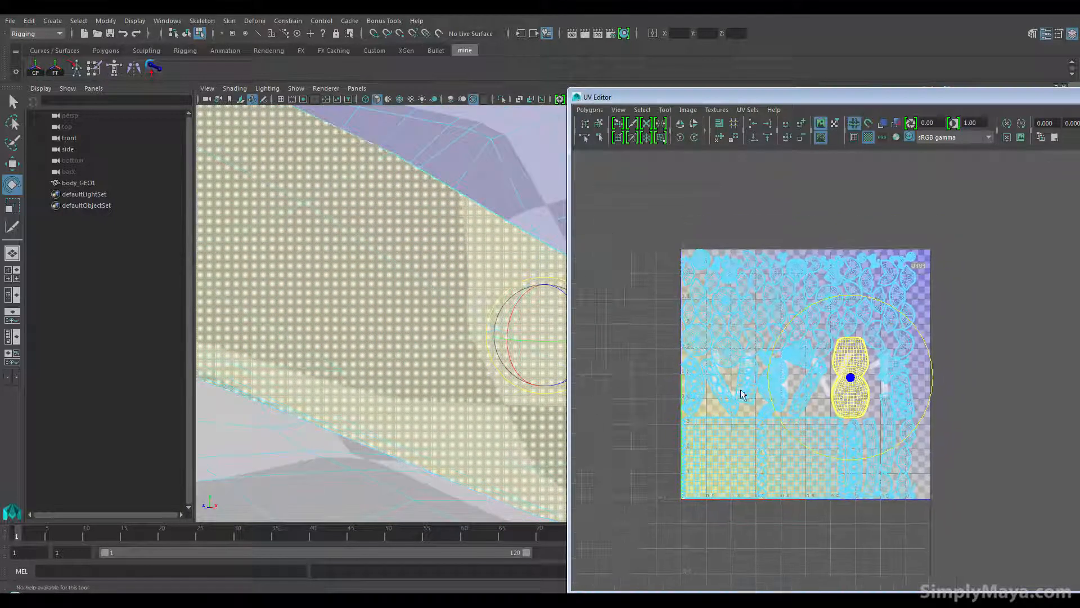
alt+drag(470, 388, 296, 410)
scroll(302, 386, down, 8)
alt+middle_drag(360, 354, 292, 396)
alt+drag(292, 395, 423, 345)
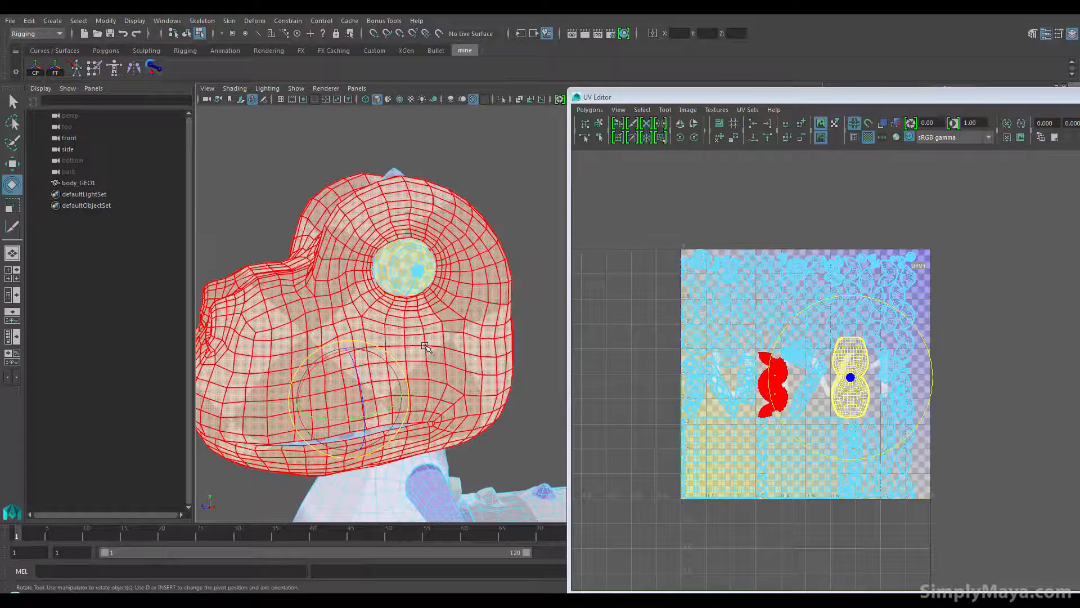
Step: Select the eyeball's UV shell on the model and examine its size and checker density in the UV Editor
click(450, 388)
click(408, 272)
click(400, 274)
alt+right_drag(740, 453, 934, 478)
alt+middle_drag(613, 485, 713, 403)
alt+right_drag(848, 434, 974, 455)
alt+middle_drag(866, 404, 922, 354)
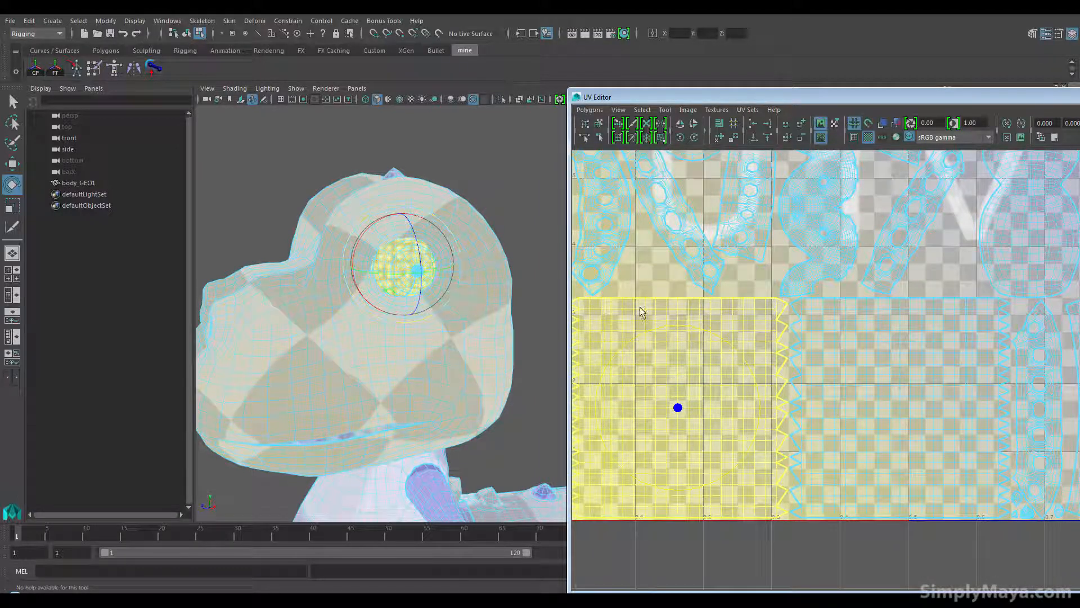
alt+middle_drag(672, 331, 751, 337)
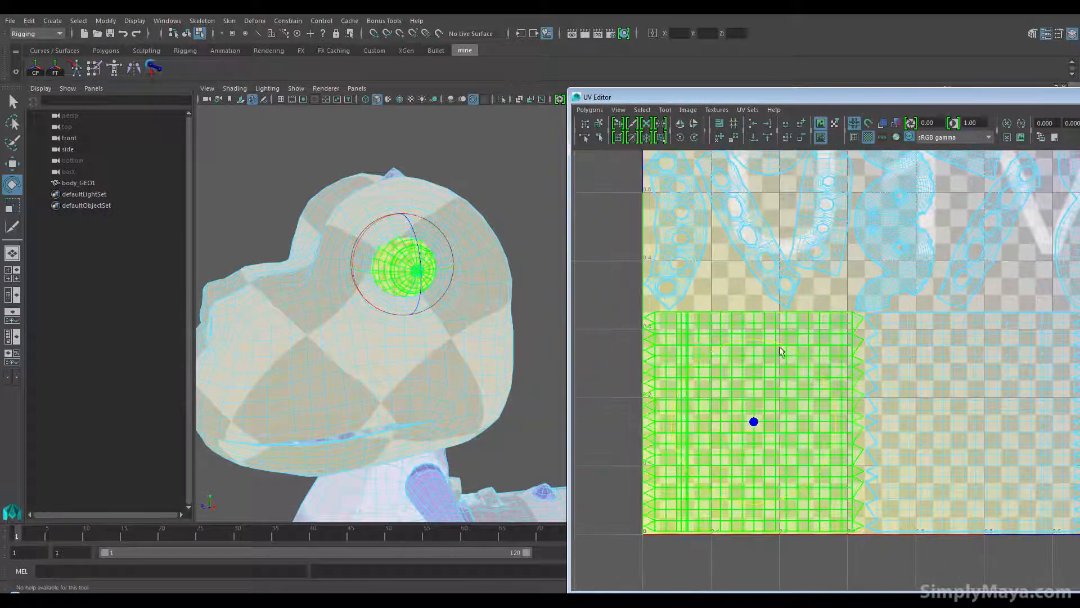
scroll(677, 344, down, 6)
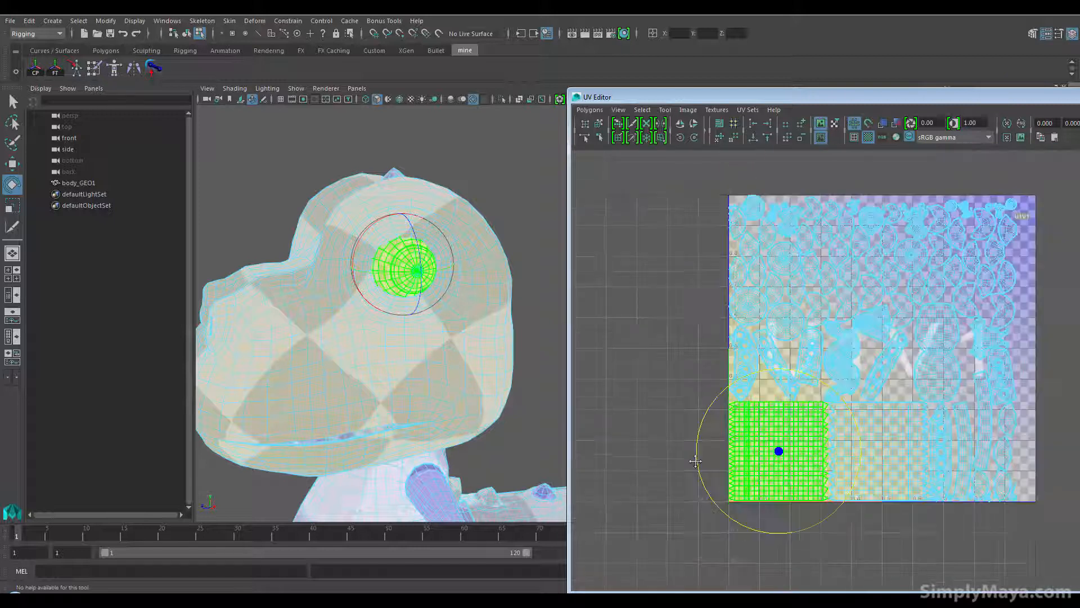
Step: Move the two large square eyeball UV shells out of the first tile into tile U-1V1, one above the other
key(w)
alt+middle_drag(686, 488, 789, 373)
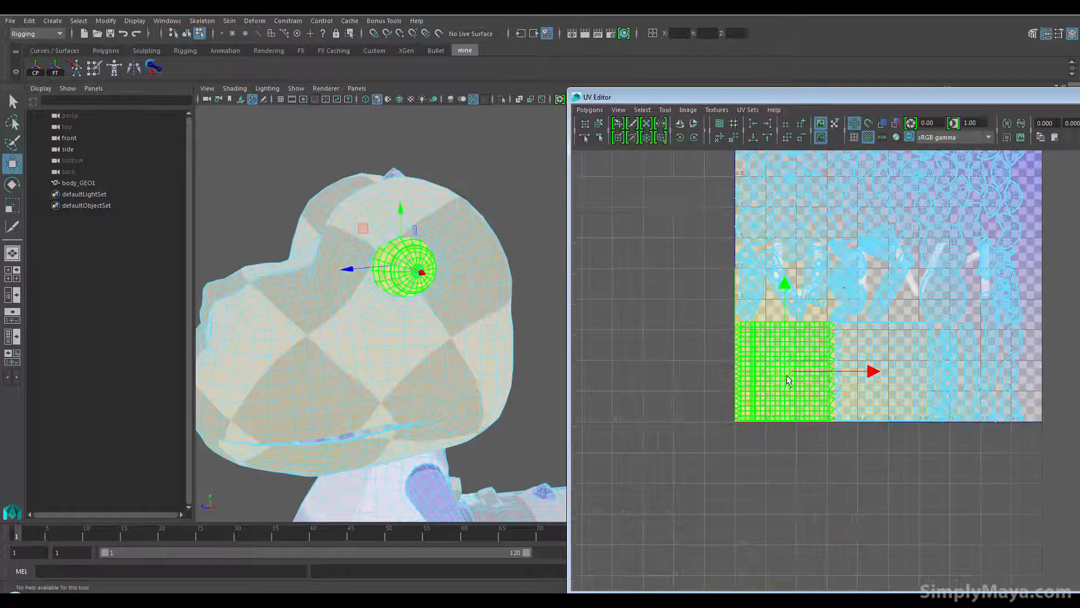
drag(788, 375, 653, 356)
click(875, 378)
drag(875, 378, 644, 256)
alt+middle_drag(701, 365, 684, 378)
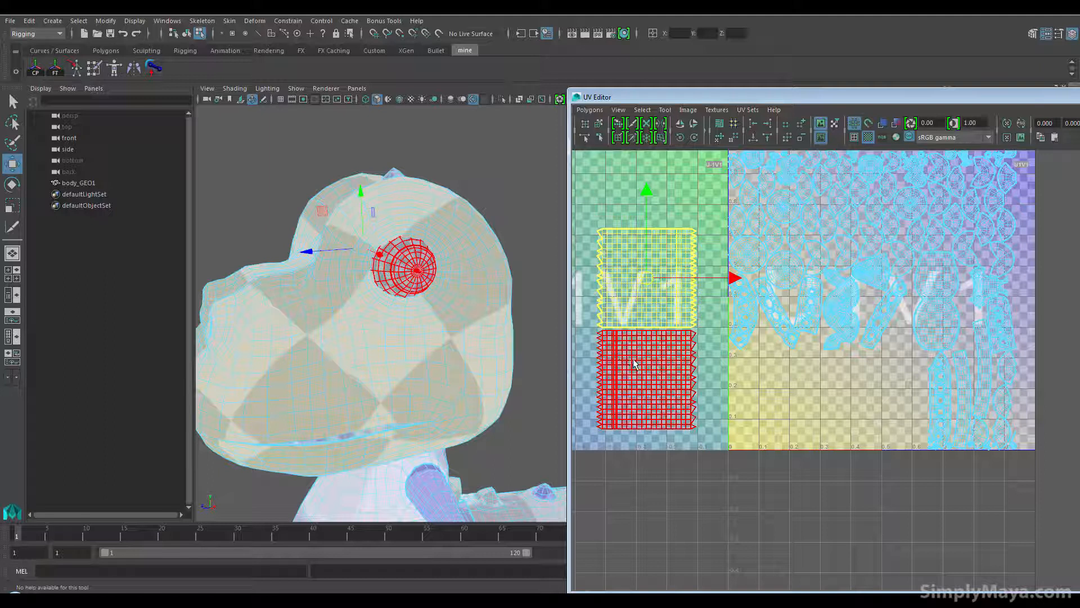
alt+middle_drag(614, 294, 645, 380)
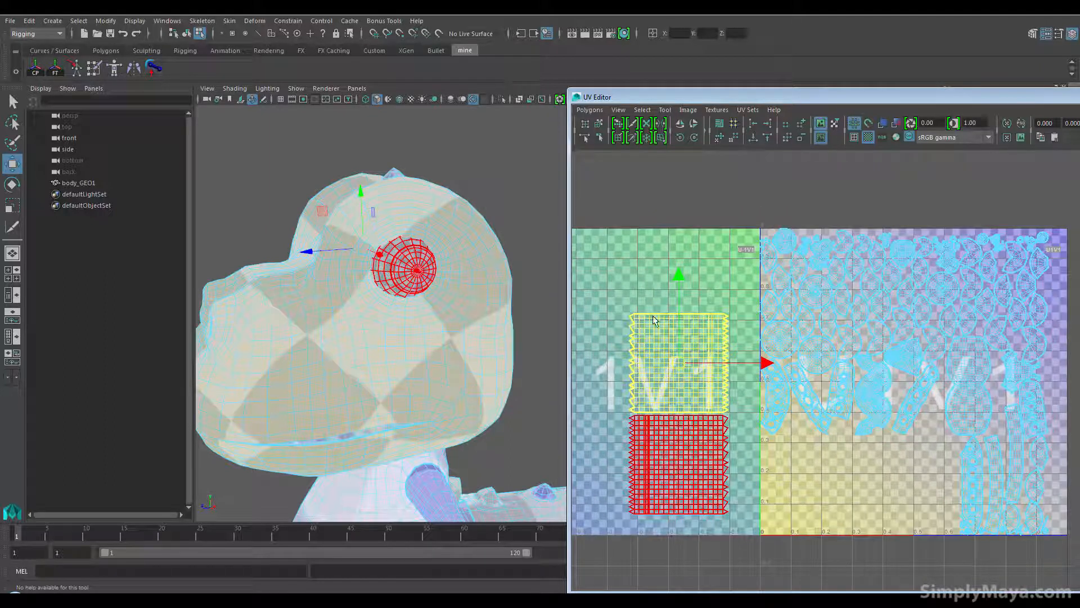
Step: Inspect the eyeballs on the dinosaur's head from several angles with the relocated shell selected
alt+drag(350, 289, 478, 309)
alt+right_drag(478, 310, 473, 330)
alt+middle_drag(473, 330, 383, 388)
alt+right_drag(382, 388, 419, 359)
alt+middle_drag(419, 359, 552, 307)
alt+right_drag(552, 307, 247, 353)
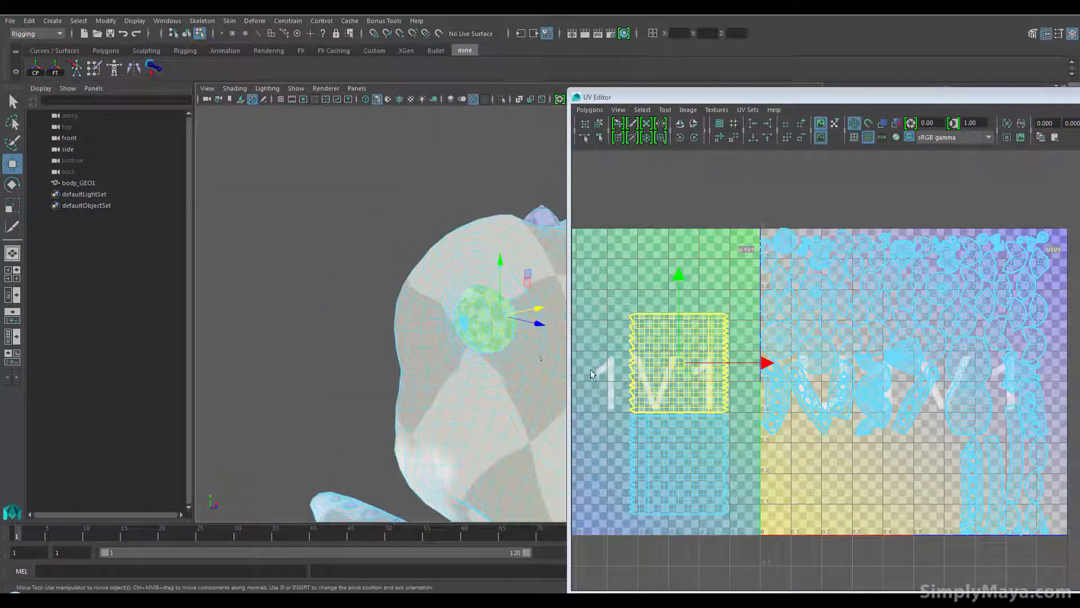
drag(714, 98, 779, 165)
alt+drag(493, 336, 475, 316)
alt+right_drag(475, 315, 403, 350)
mouse_move(403, 349)
alt+mouse_down()
mouse_move(374, 360)
mouse_move(394, 363)
alt+mouse_up()
Step: Bring the UV Editor over the viewport and examine the arrangement of the remaining shells, including the head shell, in the first tile
drag(741, 162, 509, 82)
alt+right_drag(687, 350, 676, 366)
alt+middle_drag(678, 369, 668, 298)
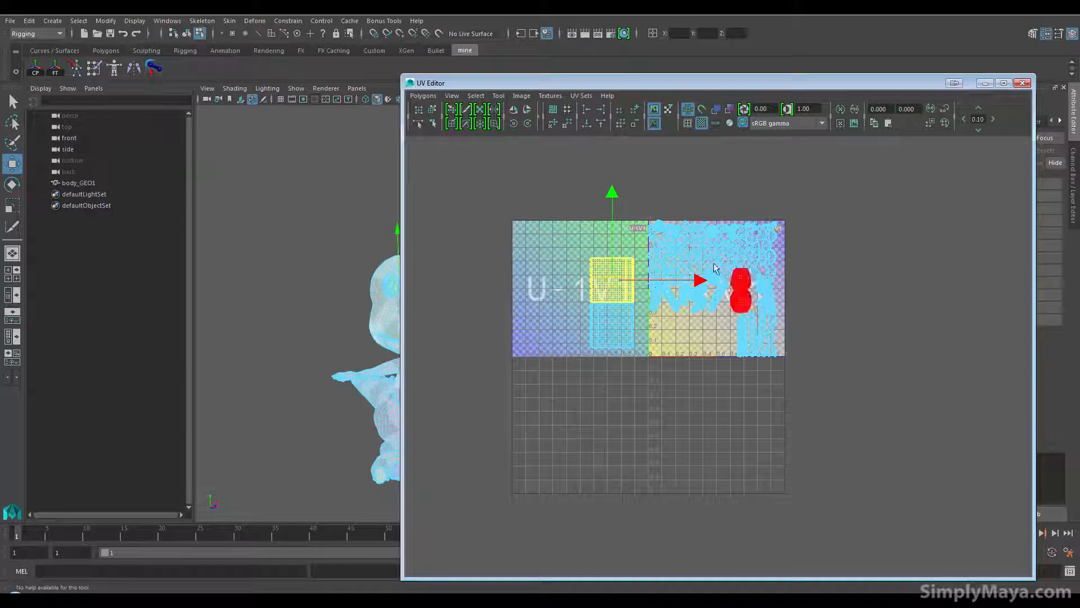
alt+middle_drag(689, 299, 653, 373)
alt+right_drag(653, 374, 846, 399)
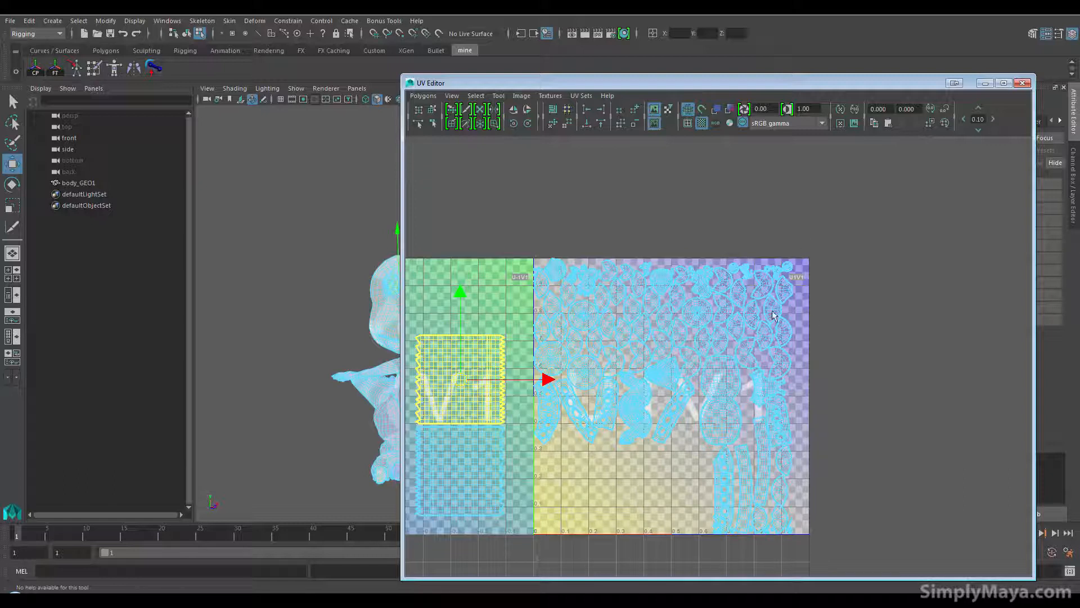
alt+middle_drag(479, 284, 706, 265)
alt+middle_drag(618, 342, 431, 362)
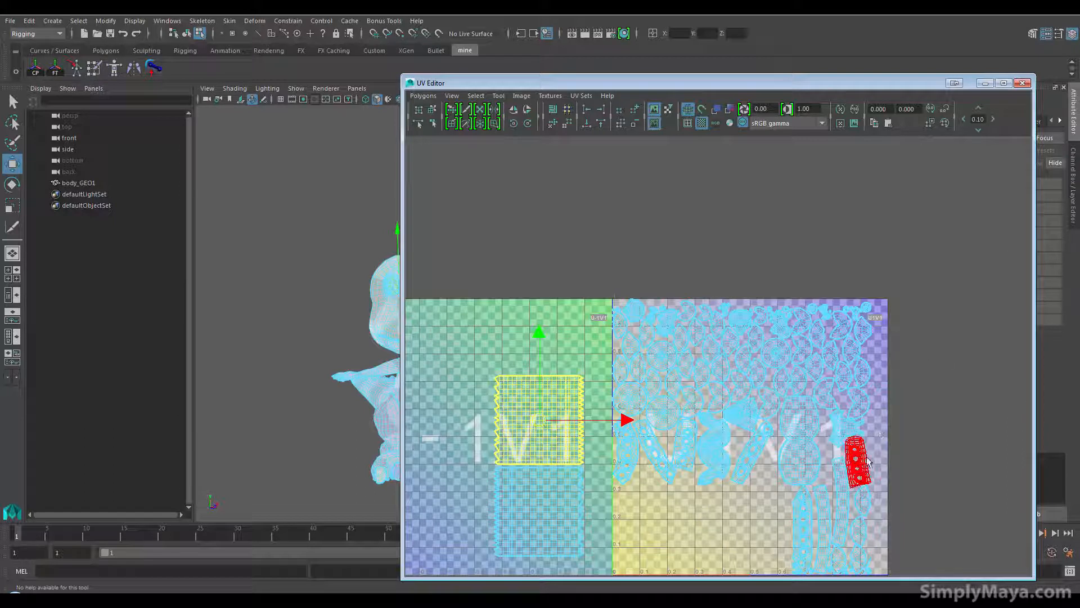
alt+middle_drag(799, 288, 773, 199)
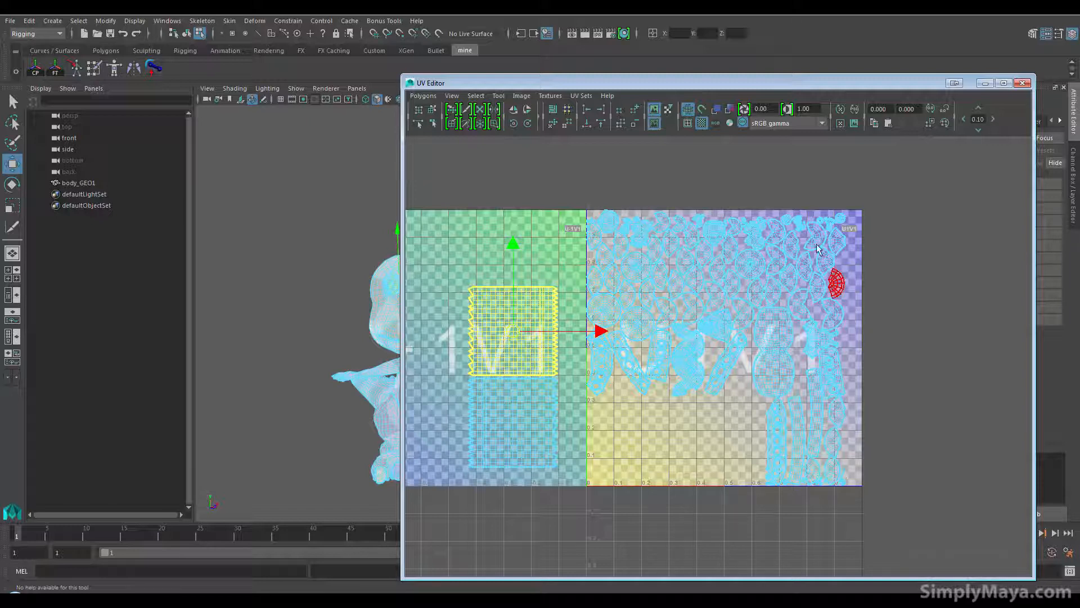
scroll(775, 365, up, 3)
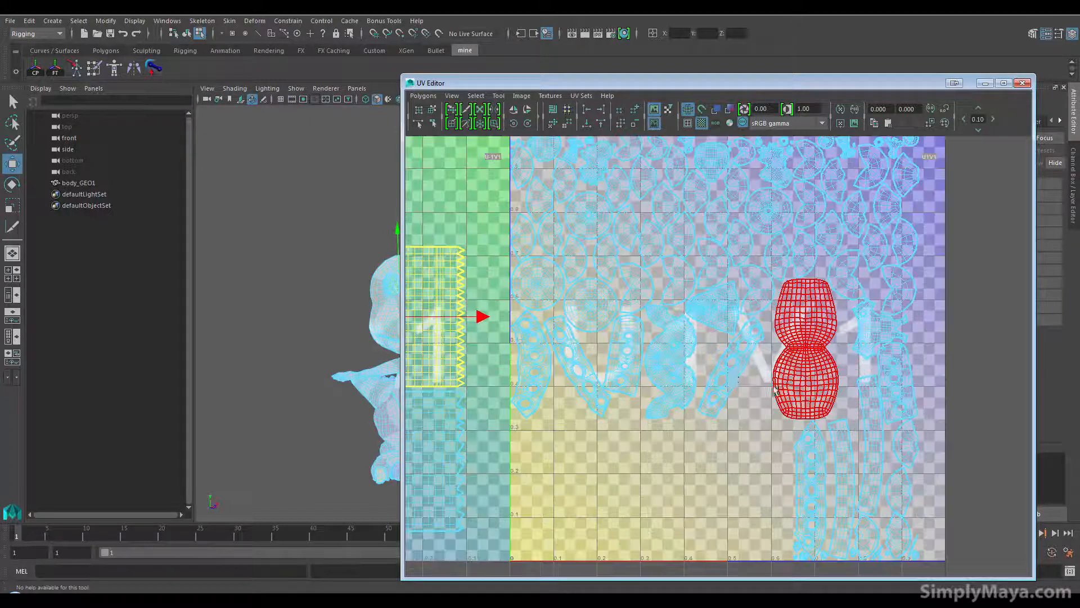
scroll(672, 357, up, 3)
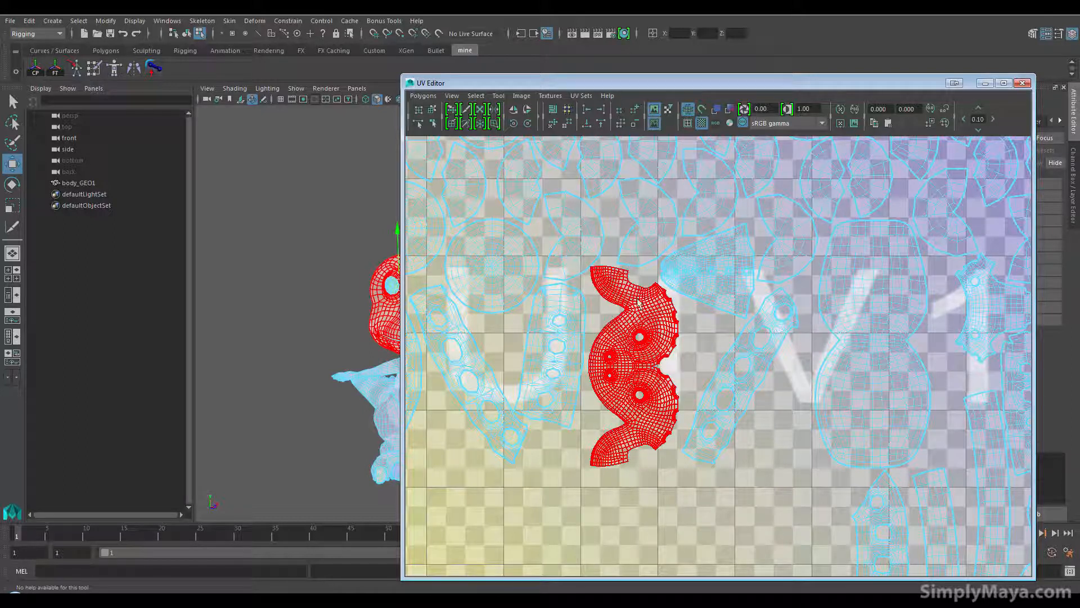
Step: Select the torso's UV shell in the first tile and shift the UV Editor aside to uncover the dinosaur model
alt+right_drag(632, 303, 706, 373)
alt+middle_drag(705, 373, 691, 413)
alt+right_drag(649, 399, 637, 410)
alt+middle_drag(637, 409, 625, 346)
click(817, 309)
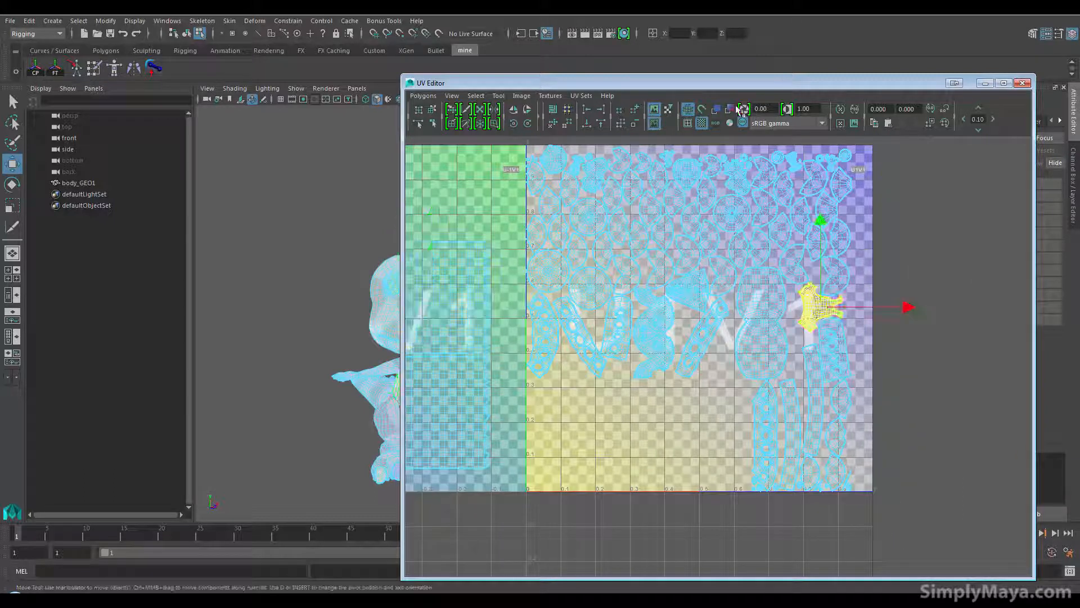
drag(781, 86, 911, 85)
alt+middle_drag(732, 423, 708, 472)
alt+right_drag(708, 471, 721, 464)
alt+middle_drag(721, 464, 668, 456)
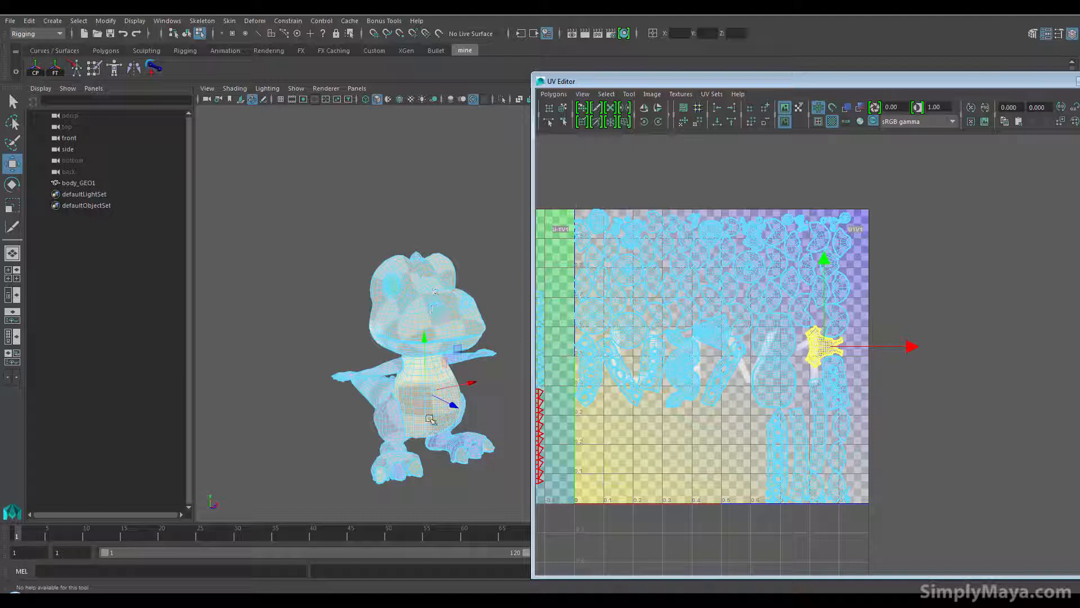
Step: Move the torso's UV shell out of the first tile to the near edge of tile U2V1
alt+middle_drag(832, 395, 795, 417)
alt+right_drag(892, 411, 756, 394)
alt+middle_drag(756, 394, 680, 418)
alt+right_drag(679, 418, 826, 417)
alt+middle_drag(826, 416, 867, 390)
drag(885, 371, 982, 371)
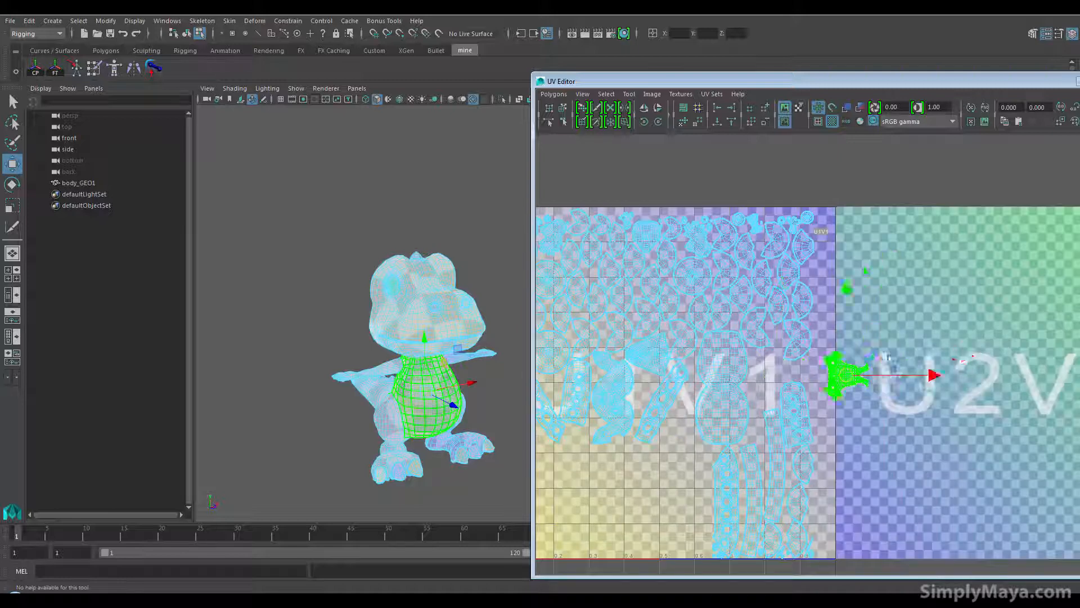
Step: Move the head's UV shell into tile U2V1, next to the torso shell
alt+middle_drag(957, 406, 860, 396)
alt+right_drag(859, 396, 772, 403)
drag(694, 369, 605, 369)
drag(819, 424, 877, 350)
Step: Pick each leg's UV shell on the model and move both into tile U2V1, above the torso and head shells
click(393, 427)
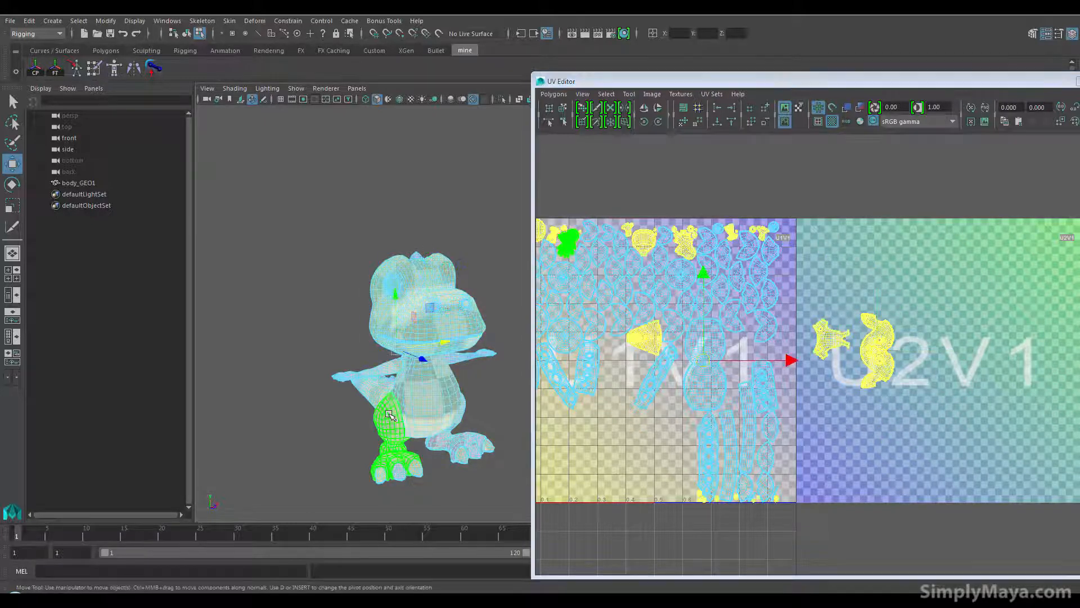
click(393, 423)
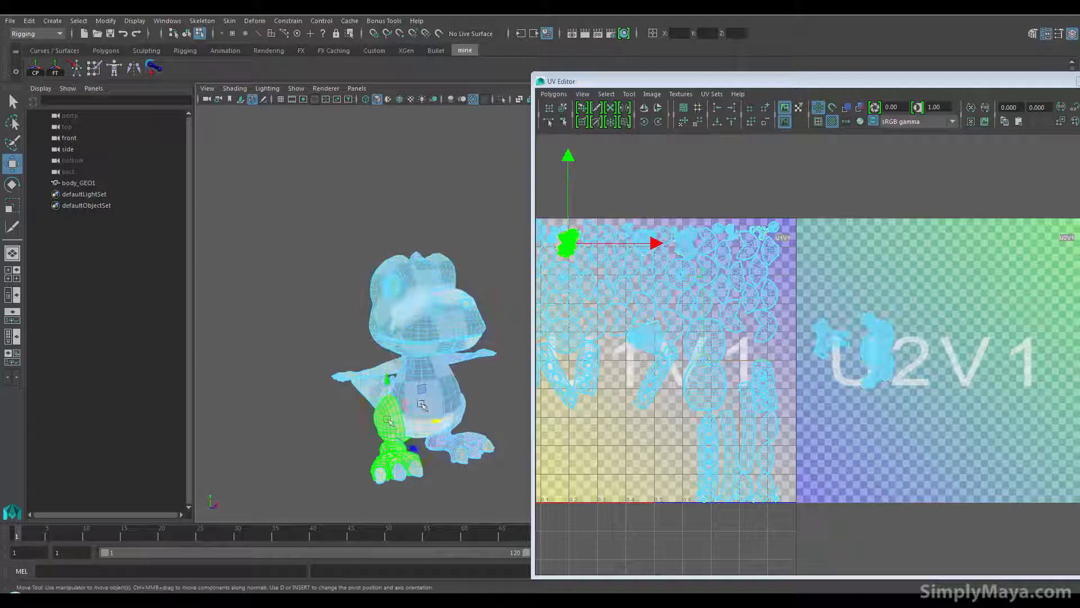
drag(568, 250, 849, 289)
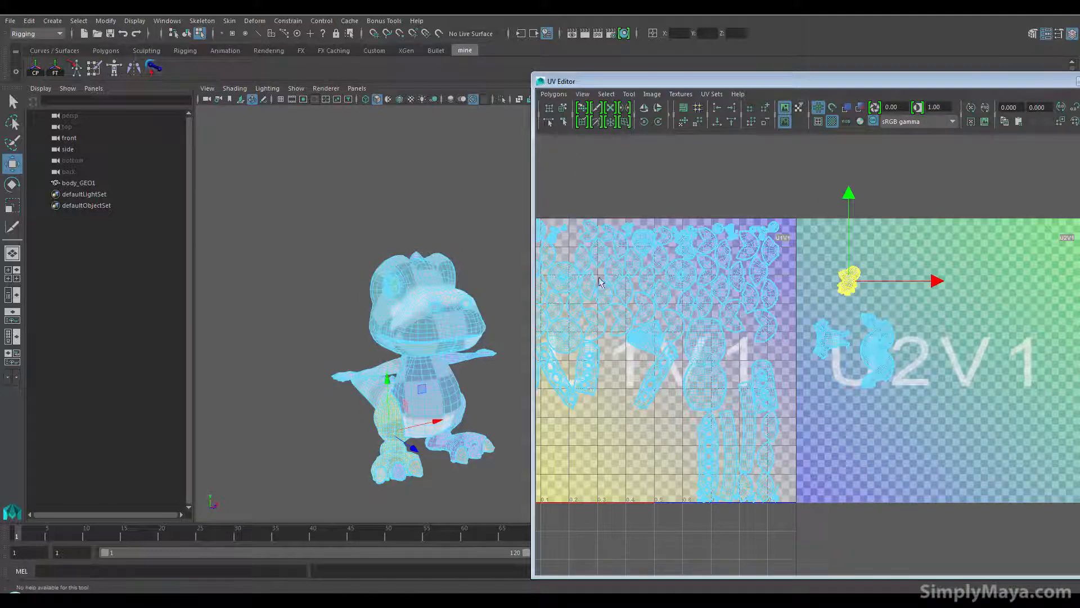
alt+drag(450, 423, 421, 423)
click(465, 423)
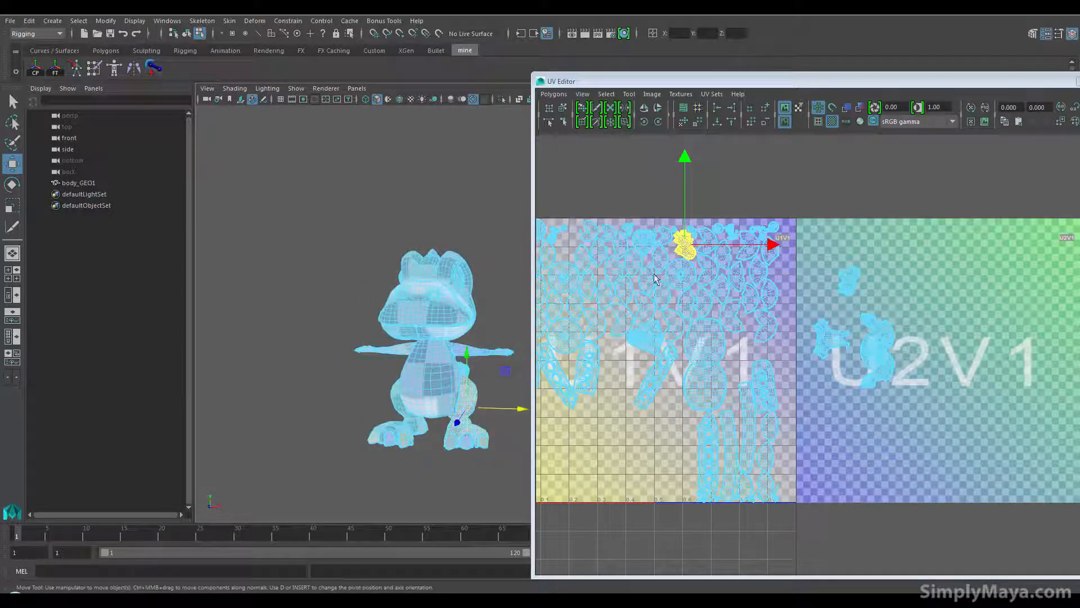
drag(684, 246, 880, 256)
alt+middle_drag(686, 403, 762, 410)
Step: Select the torso, head and leg shells in tile U2V1 and turn off the coloured tile display
alt+drag(478, 443, 415, 444)
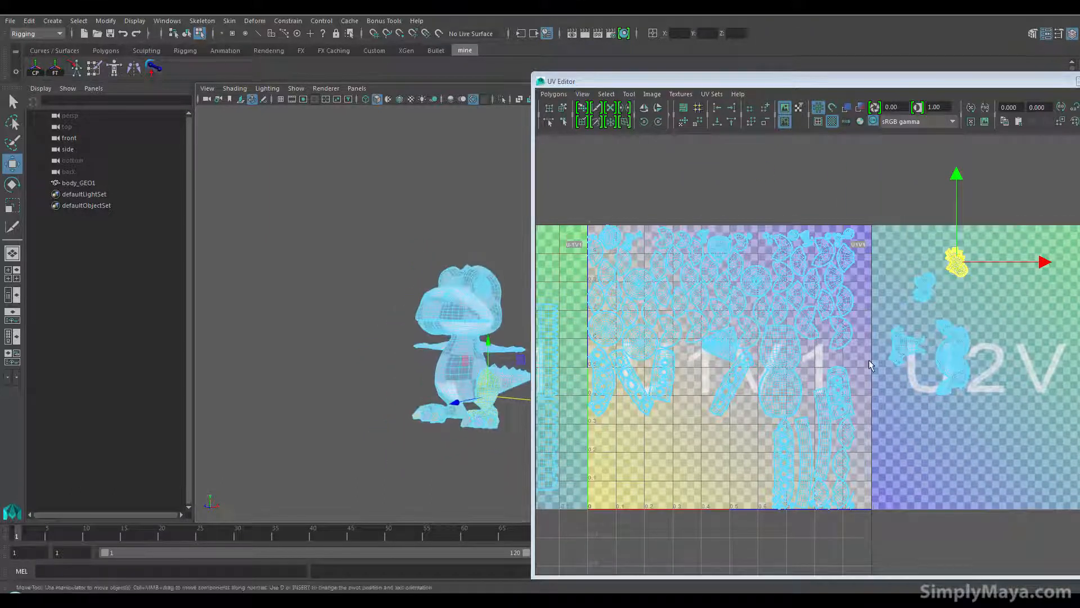
drag(886, 221, 1027, 407)
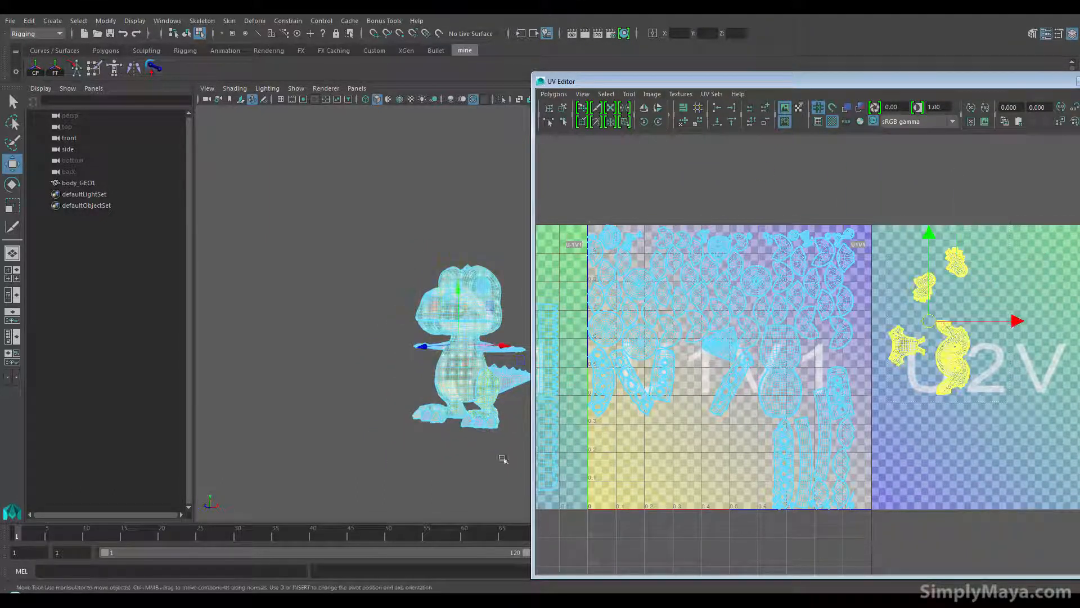
alt+drag(444, 462, 428, 474)
alt+right_drag(429, 474, 545, 424)
alt+middle_drag(545, 424, 478, 416)
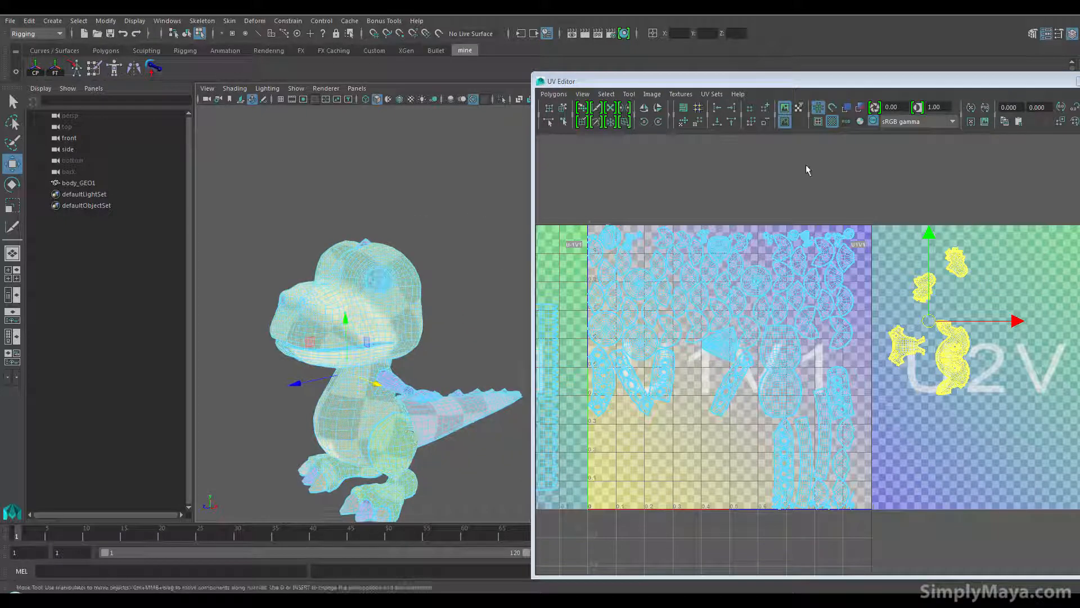
click(835, 122)
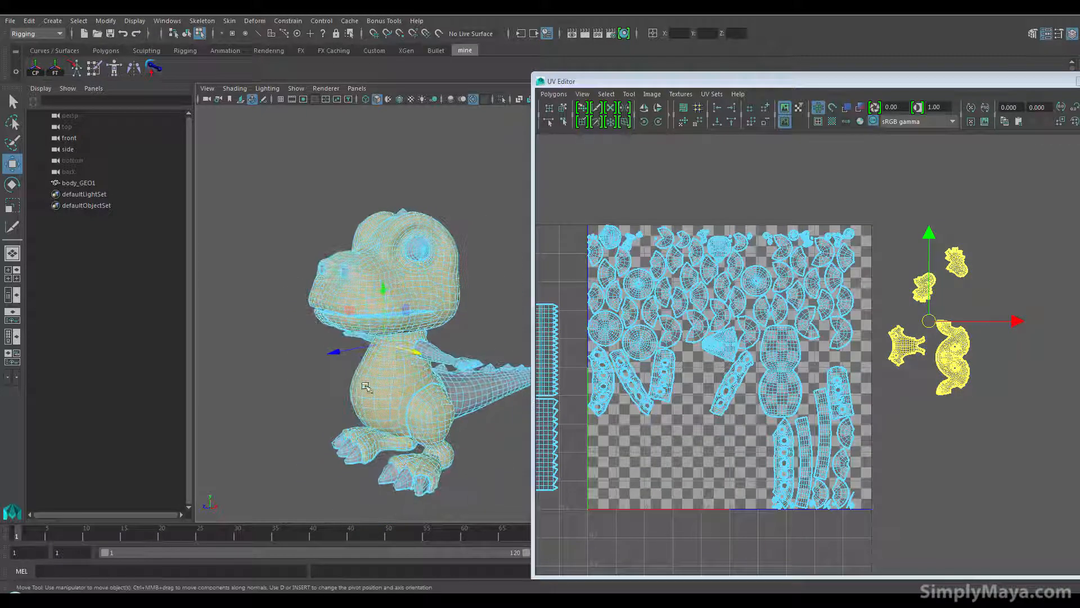
Step: Select both arms' UV shells on the model and move them out of the first tile, below the torso and head shells
alt+right_drag(401, 363, 444, 414)
alt+drag(428, 410, 464, 418)
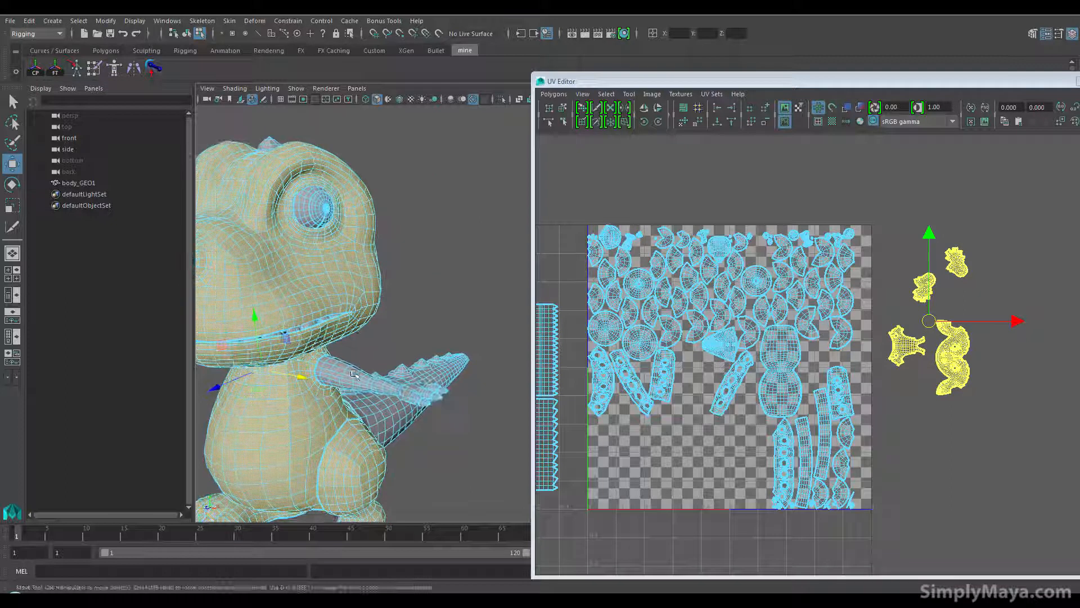
alt+middle_drag(411, 348, 481, 296)
alt+drag(388, 343, 457, 377)
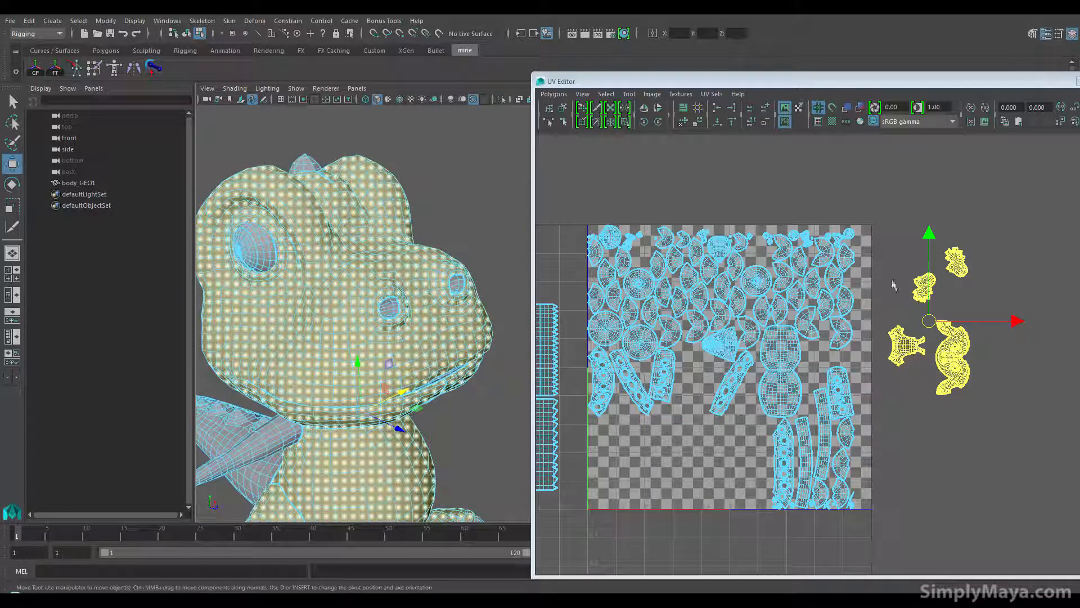
alt+middle_drag(343, 457, 390, 373)
shift+click(349, 342)
click(310, 356)
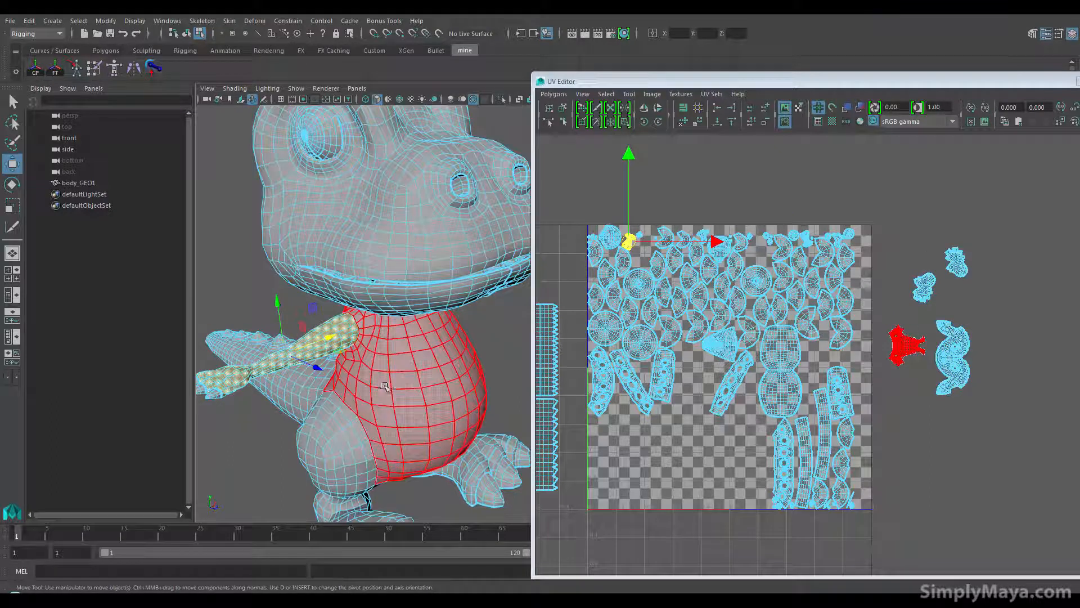
alt+drag(388, 385, 319, 368)
shift+click(499, 275)
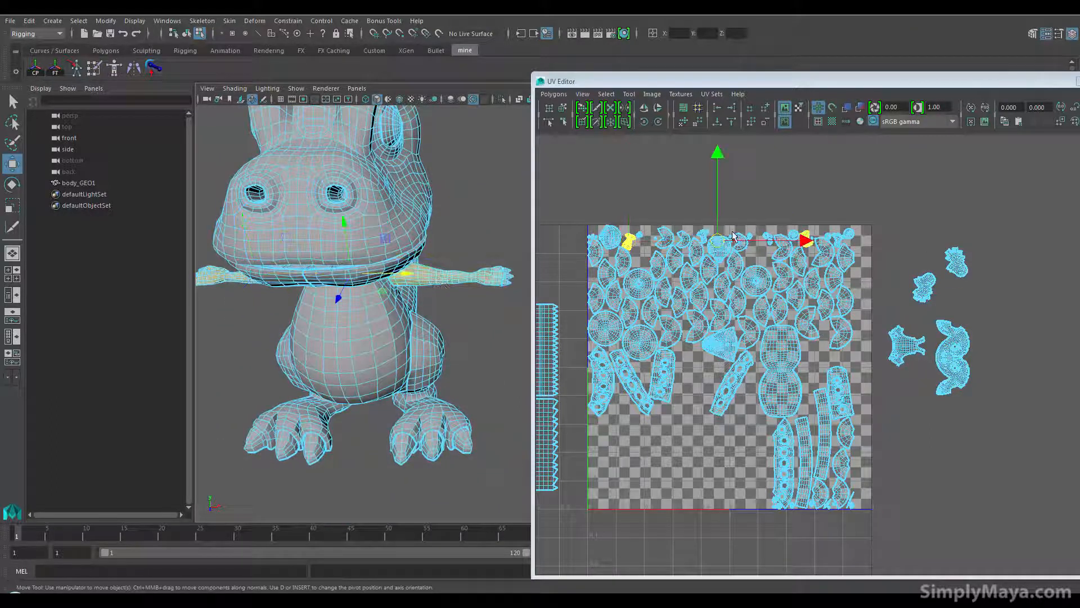
drag(719, 240, 975, 403)
Step: Move the tail's UV shell out of the first tile, below the head shell in the U2V1 area
drag(885, 232, 1079, 458)
alt+drag(377, 393, 400, 346)
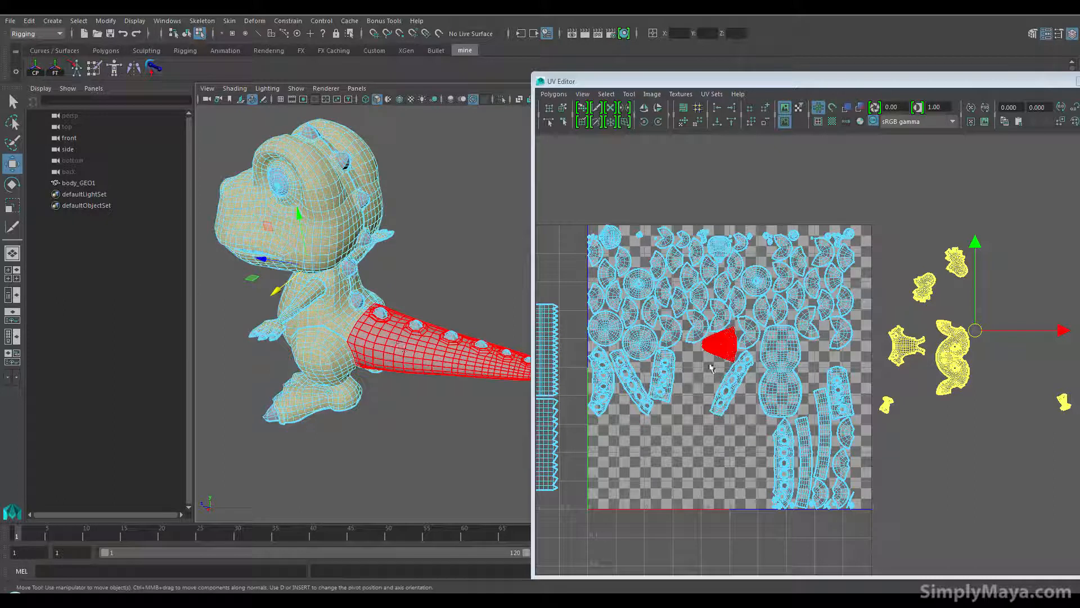
click(723, 350)
drag(720, 345, 943, 422)
Step: Select all the relocated body shells in the U2V1 area, including the tail
alt+drag(391, 426, 465, 418)
alt+middle_drag(465, 418, 495, 376)
scroll(923, 439, down, 5)
drag(873, 272, 951, 406)
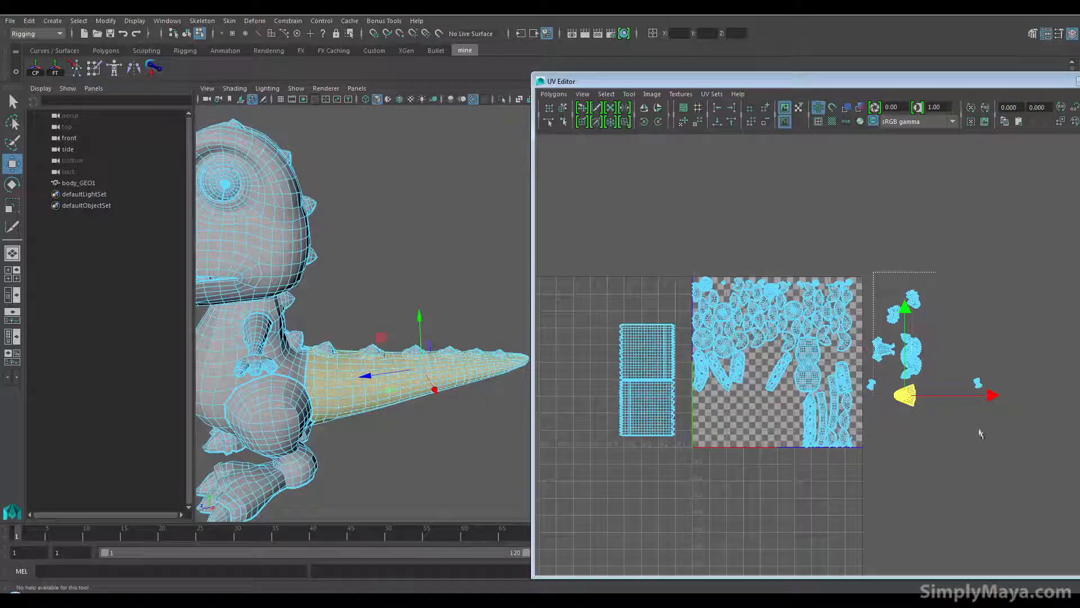
drag(1045, 449, 1045, 449)
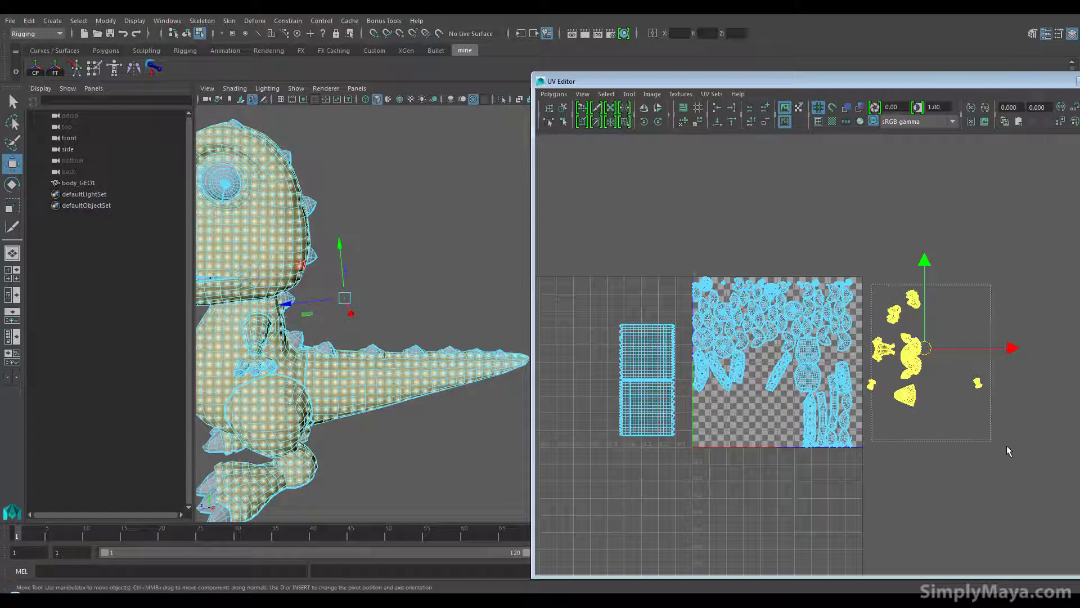
Step: Examine the dinosaur from all sides with the relocated shells selected, looking for body parts that are still unselected
alt+drag(410, 434, 451, 434)
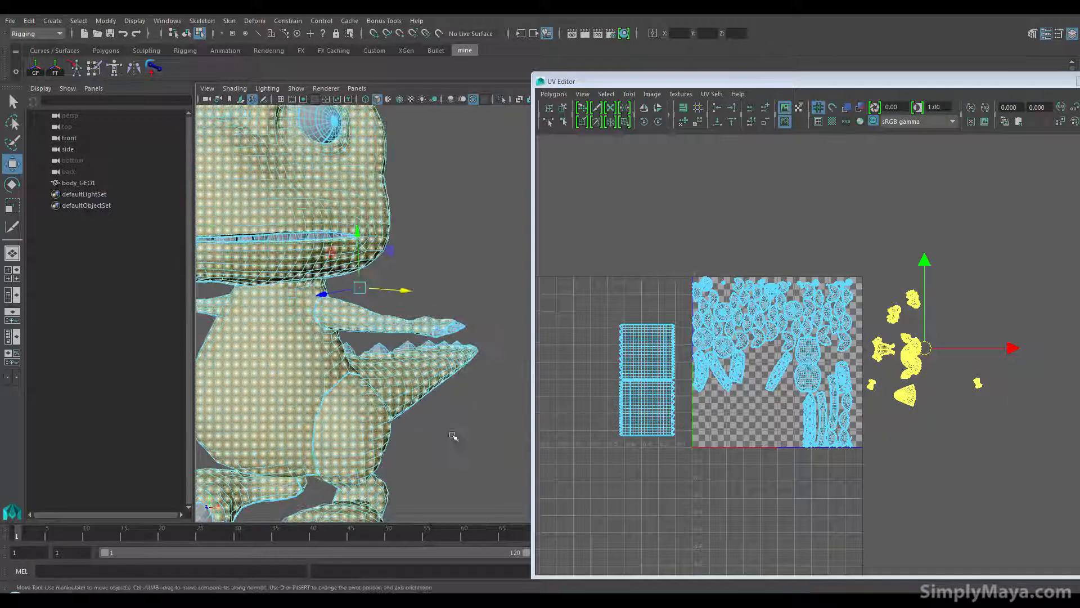
alt+right_drag(451, 433, 346, 438)
alt+drag(346, 437, 453, 448)
alt+middle_drag(454, 448, 352, 410)
alt+right_drag(289, 398, 421, 416)
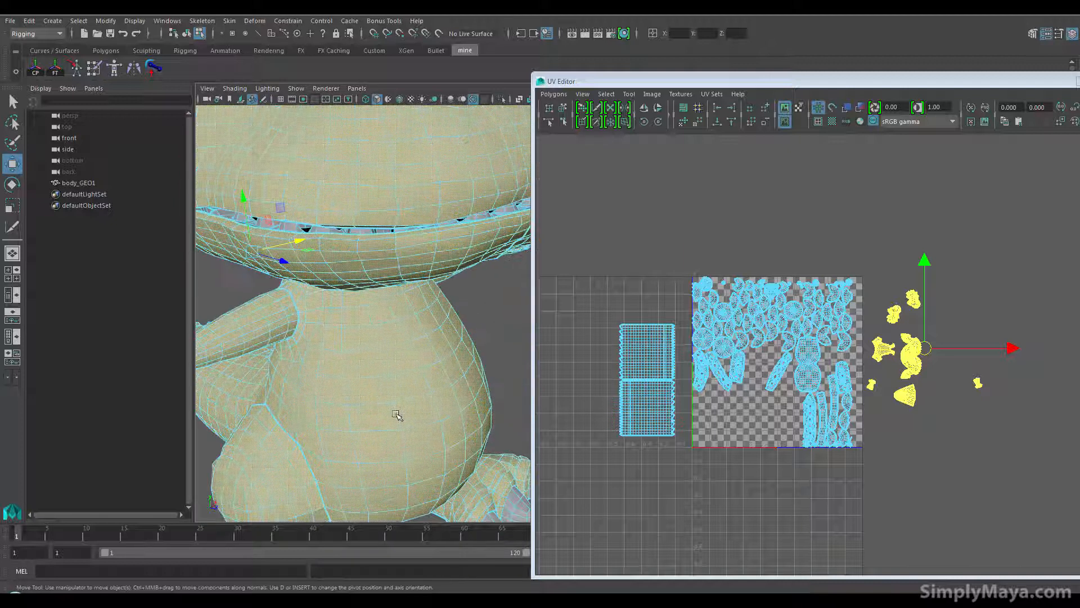
alt+drag(420, 415, 341, 358)
alt+middle_drag(383, 404, 366, 299)
alt+drag(366, 298, 446, 422)
alt+middle_drag(446, 422, 298, 471)
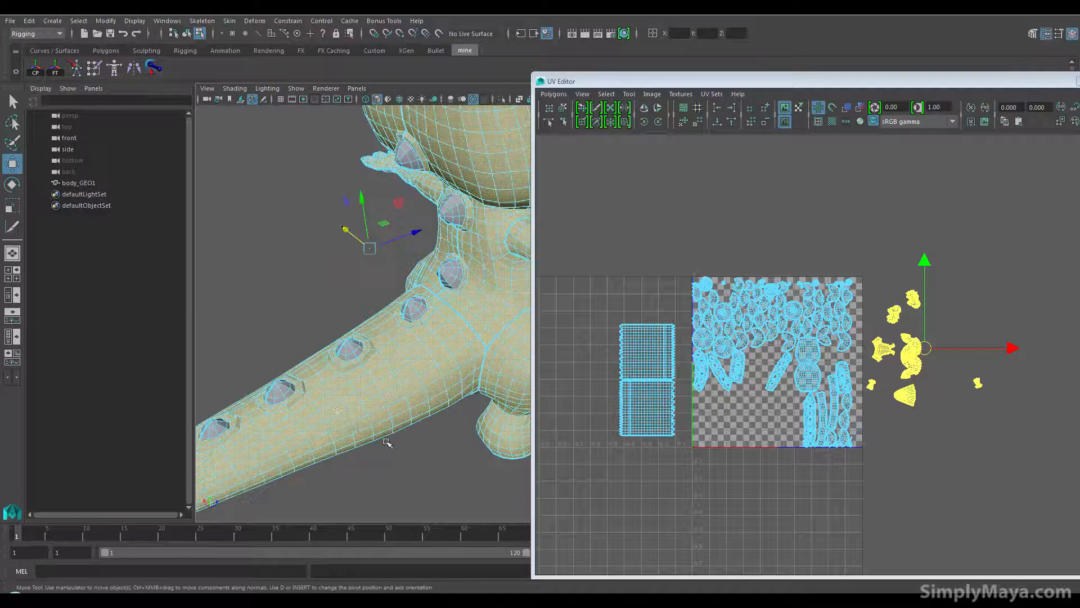
alt+right_drag(434, 424, 432, 395)
alt+drag(281, 419, 359, 391)
alt+middle_drag(359, 391, 223, 437)
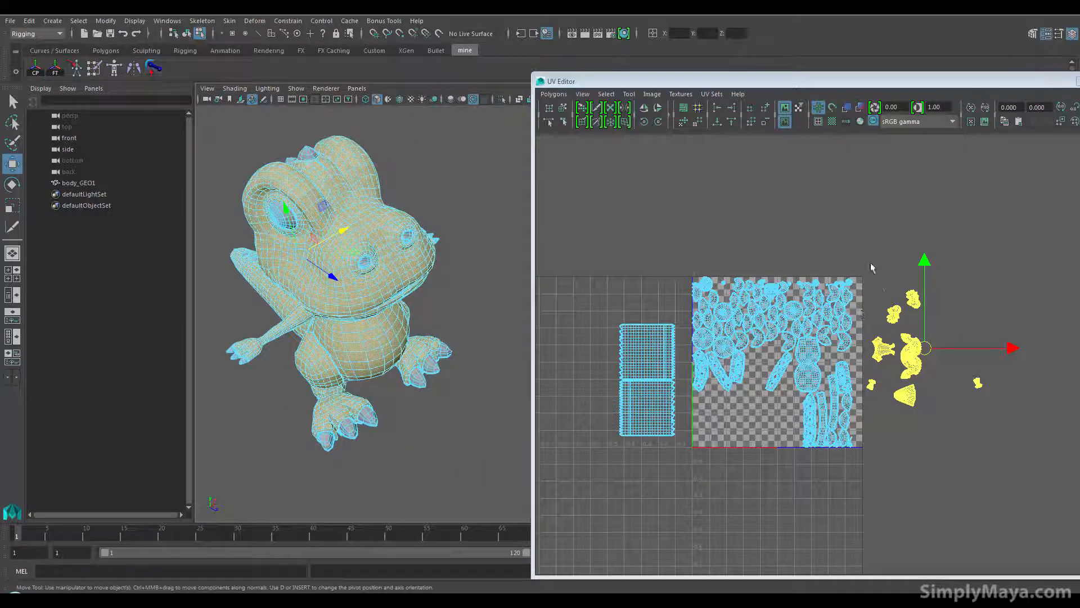
alt+drag(450, 343, 419, 321)
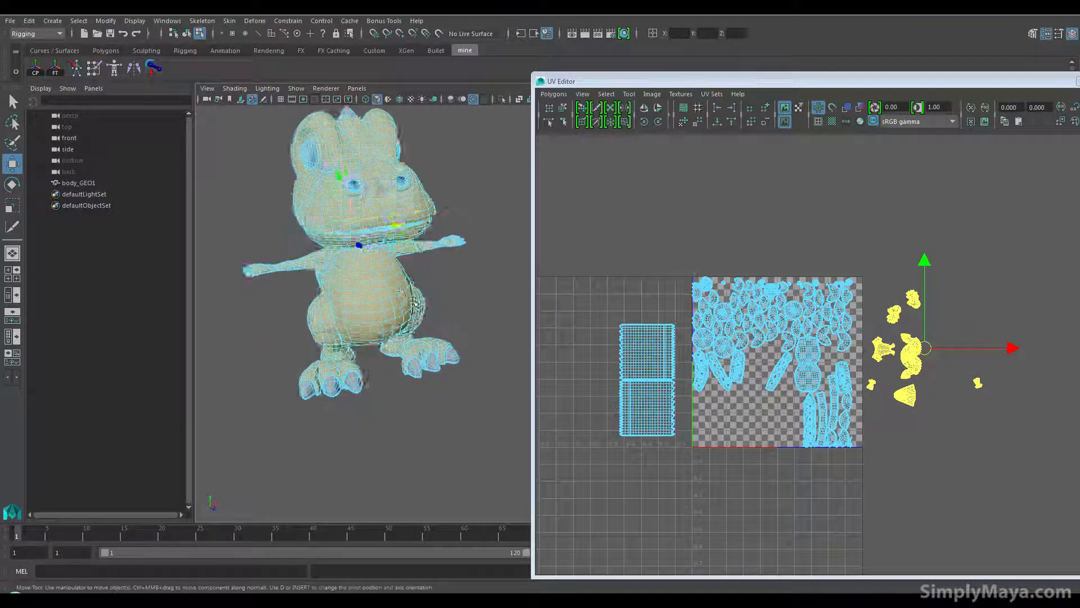
alt+middle_drag(419, 322, 369, 366)
alt+drag(369, 366, 313, 340)
alt+right_drag(289, 332, 488, 336)
alt+drag(488, 336, 441, 321)
alt+middle_drag(441, 321, 467, 384)
alt+right_drag(467, 384, 624, 402)
alt+middle_drag(478, 408, 503, 417)
alt+drag(503, 417, 485, 408)
alt+middle_drag(484, 408, 542, 421)
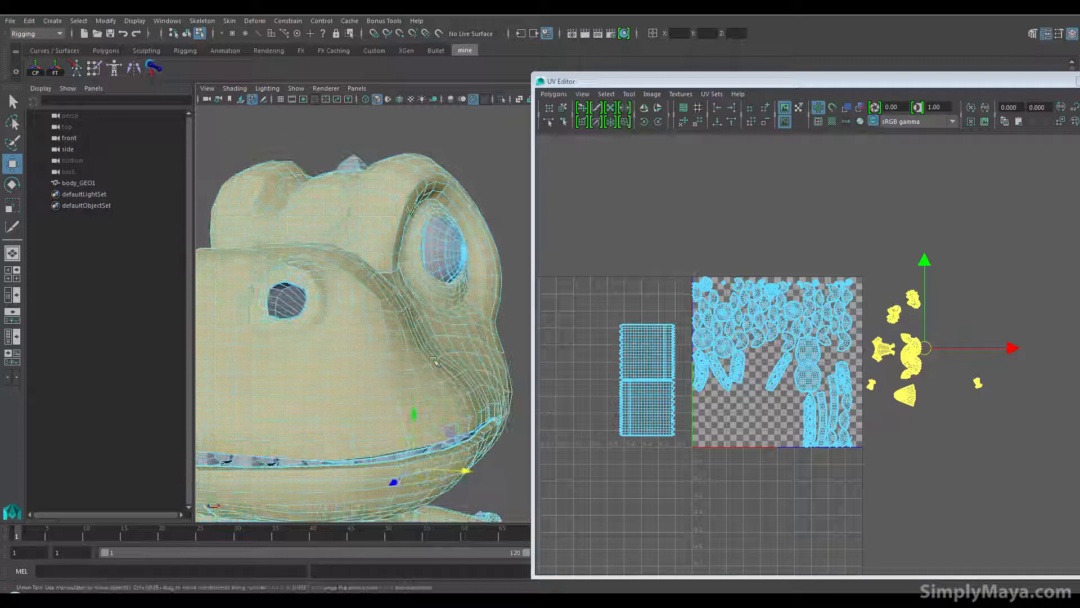
Step: Select the two nostril interior shells and move them together out of the first tile, among the relocated body shells
click(290, 304)
alt+middle_drag(290, 304, 367, 316)
shift+click(226, 318)
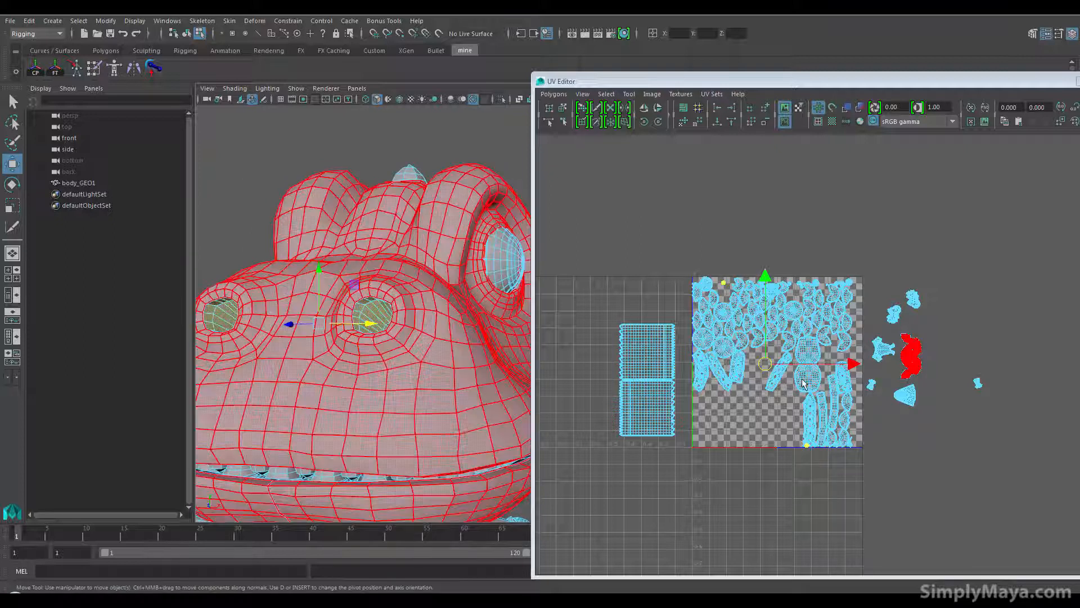
click(806, 444)
shift+click(725, 286)
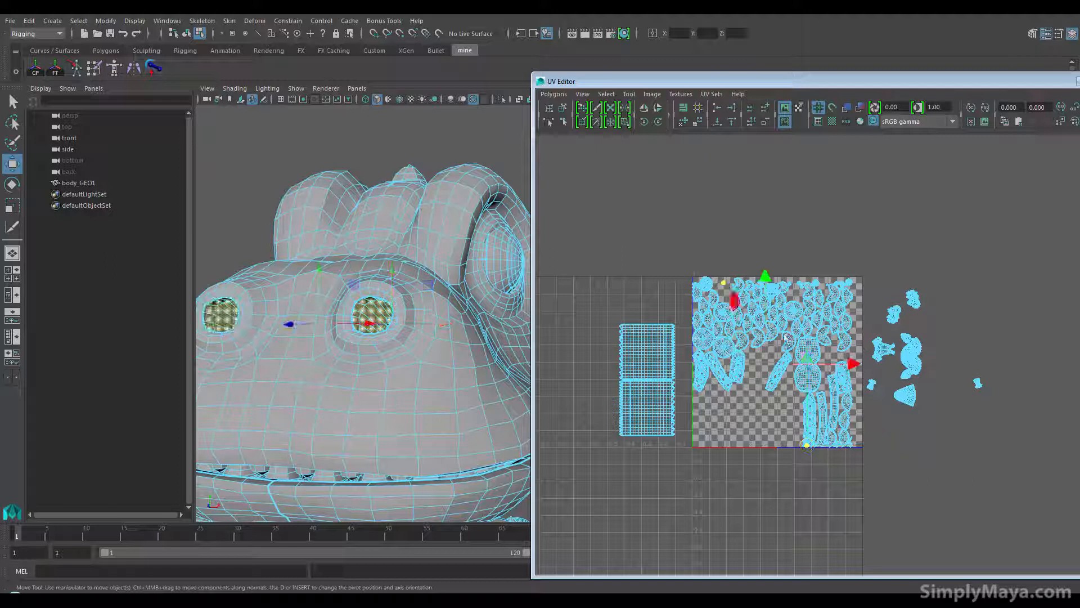
drag(766, 364, 794, 374)
drag(931, 365, 932, 366)
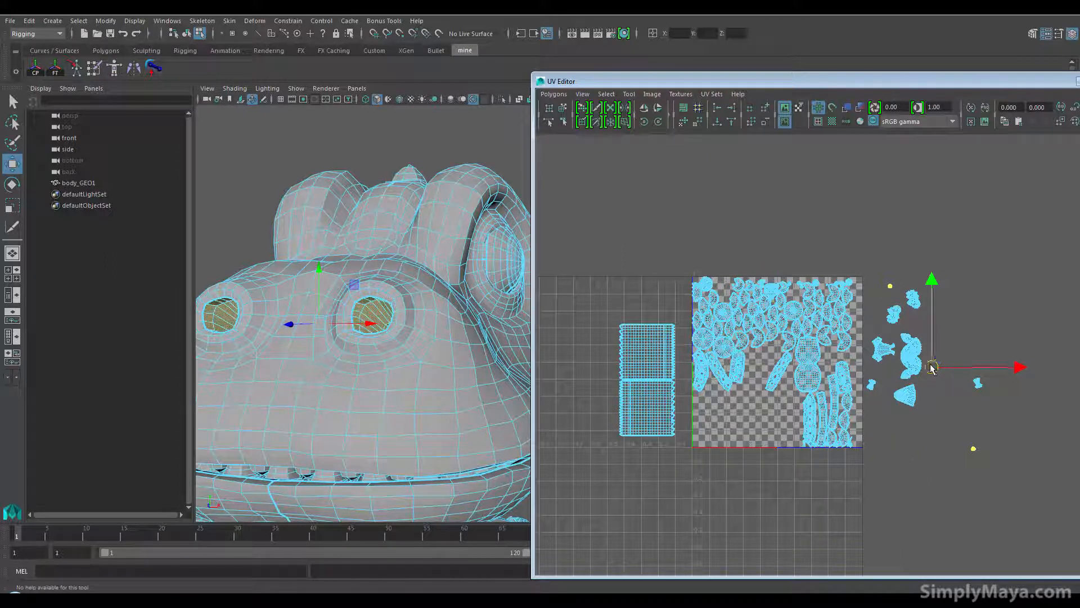
Step: Select all relocated shells and lay out the UVs with the shell layout set to Nearest region
drag(1021, 478, 1039, 487)
alt+middle_drag(926, 471, 775, 470)
click(554, 94)
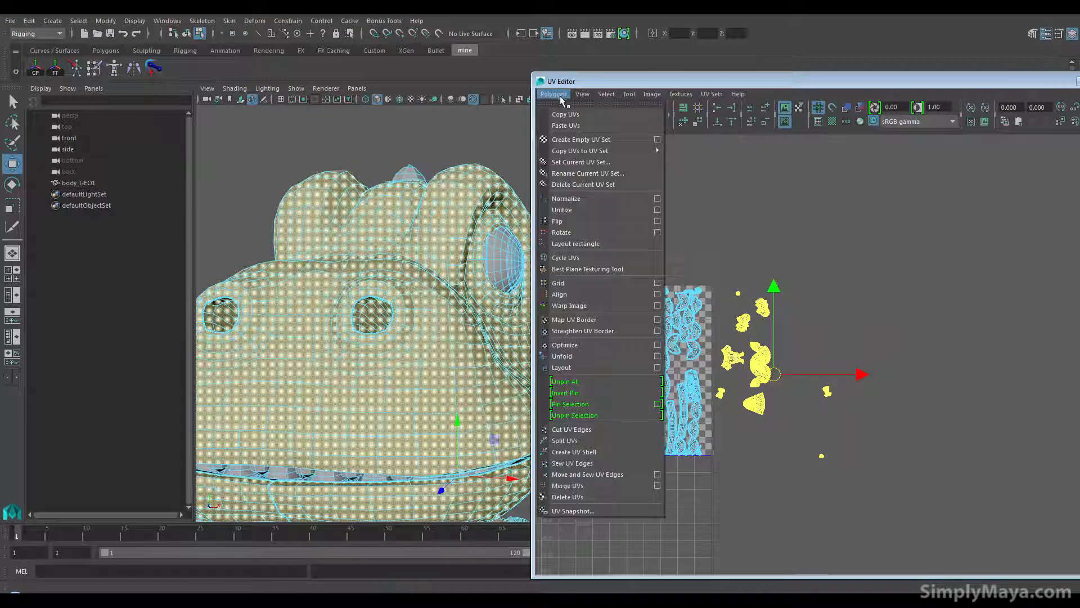
click(657, 368)
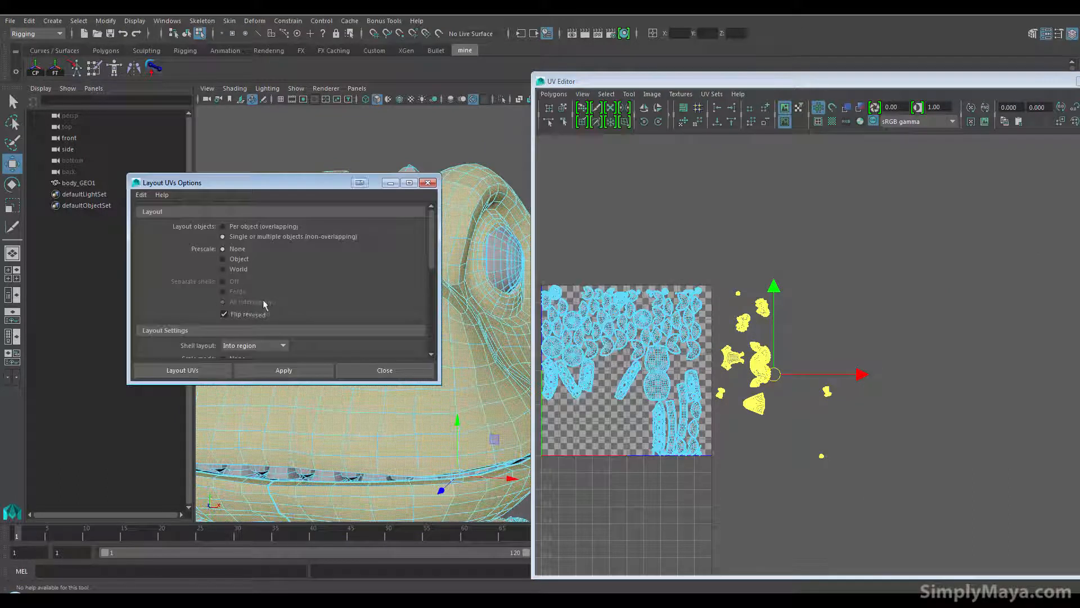
scroll(261, 304, down, 3)
click(259, 244)
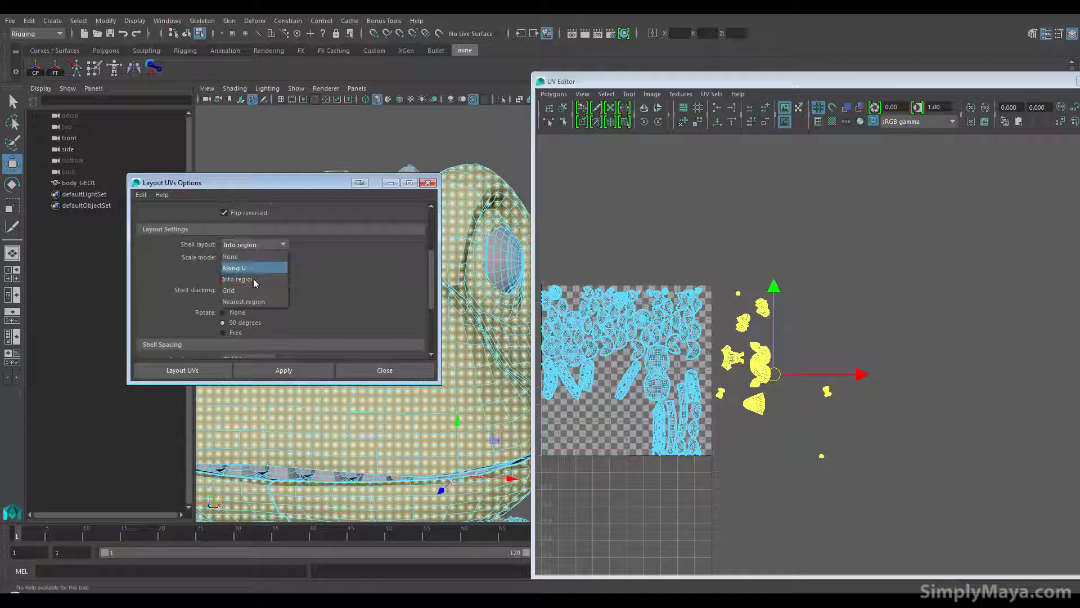
click(245, 304)
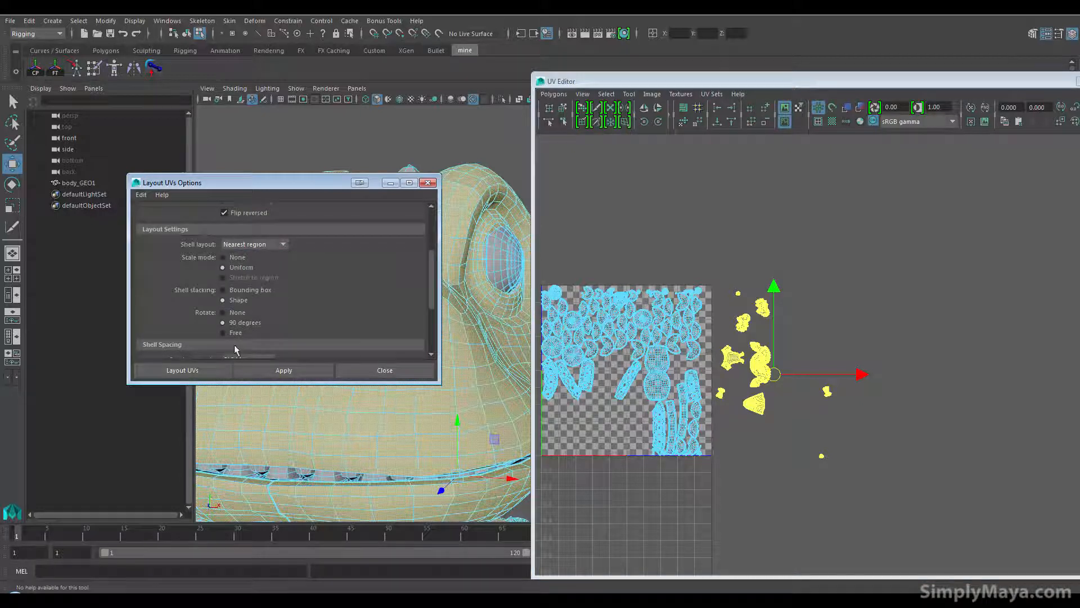
click(199, 370)
Step: Examine the packed shells in both tiles up close and reselect the body shells in tile U2V1
alt+middle_drag(725, 425, 800, 376)
scroll(726, 376, up, 2)
scroll(799, 377, up, 2)
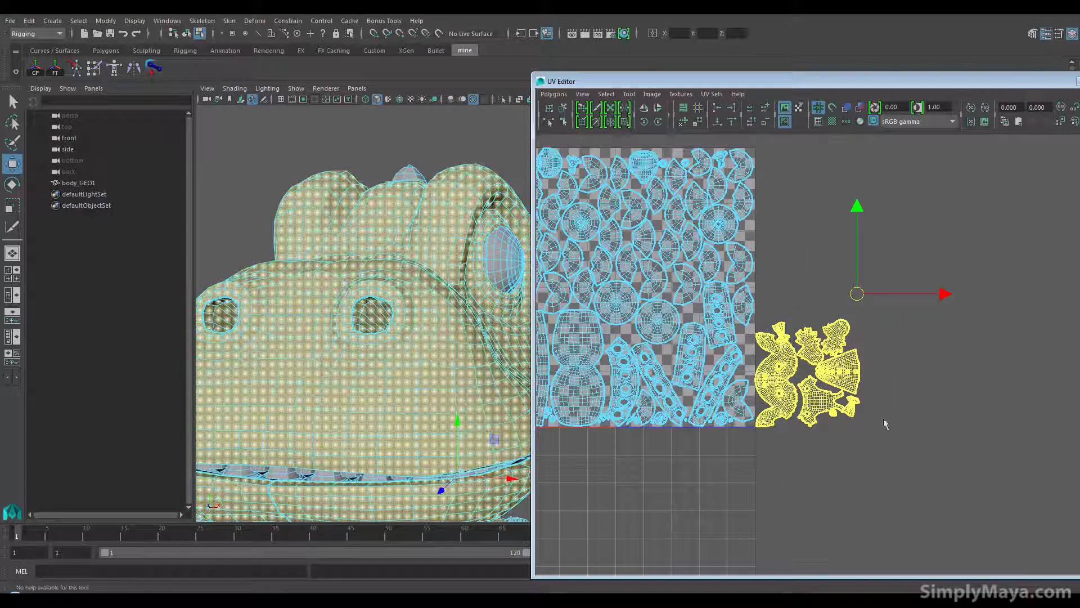
scroll(822, 391, up, 3)
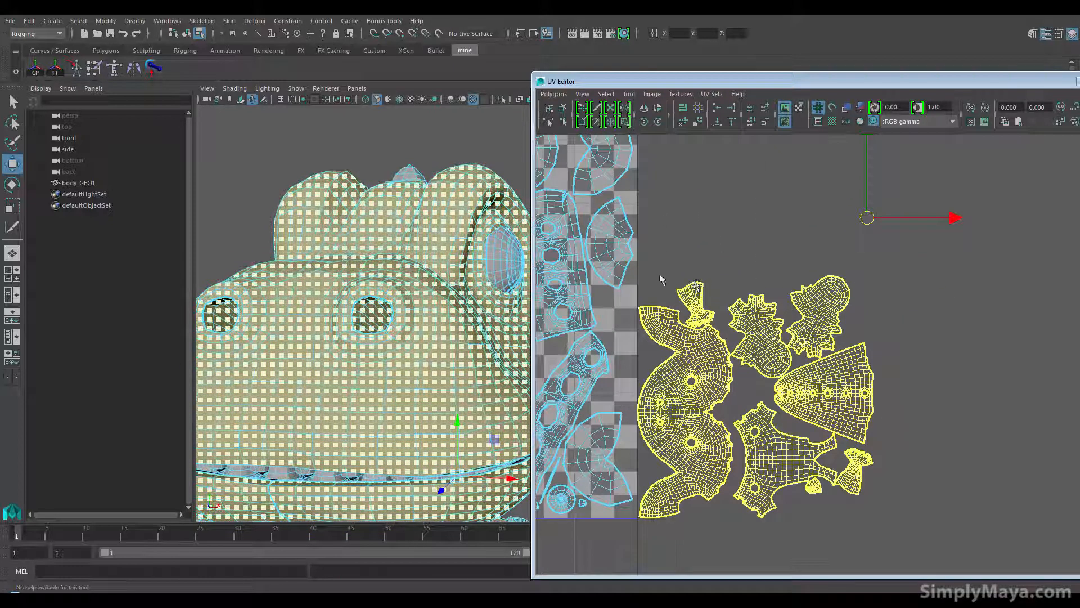
scroll(718, 298, down, 3)
click(718, 298)
alt+middle_drag(719, 298, 731, 349)
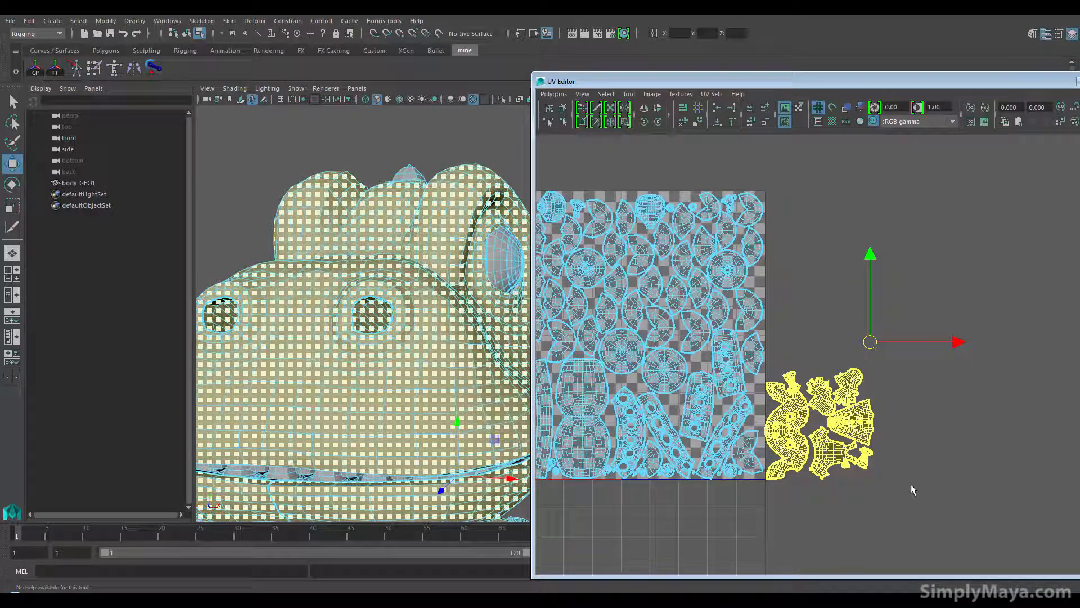
drag(771, 359, 771, 355)
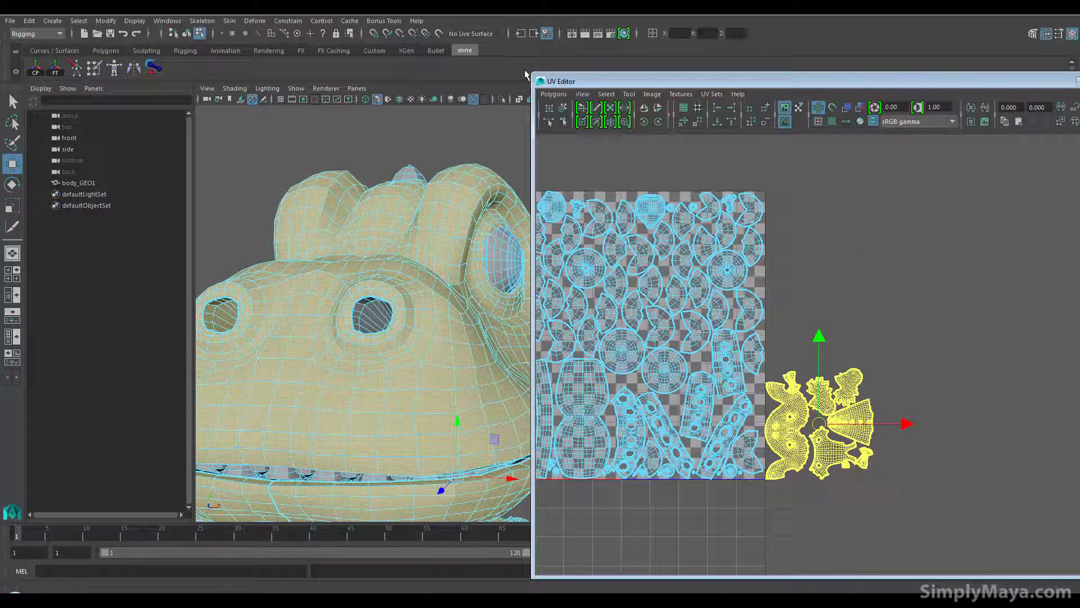
Step: Scale the selected body shells up uniformly and move them so they fill tile U2V1 beside the first tile
click(553, 94)
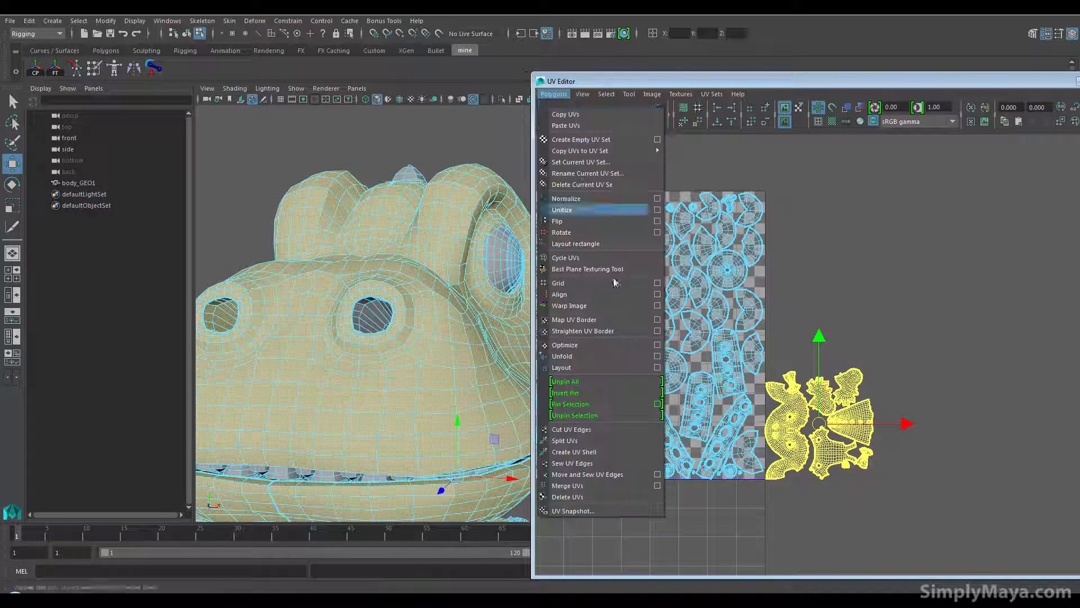
click(657, 367)
scroll(281, 298, down, 5)
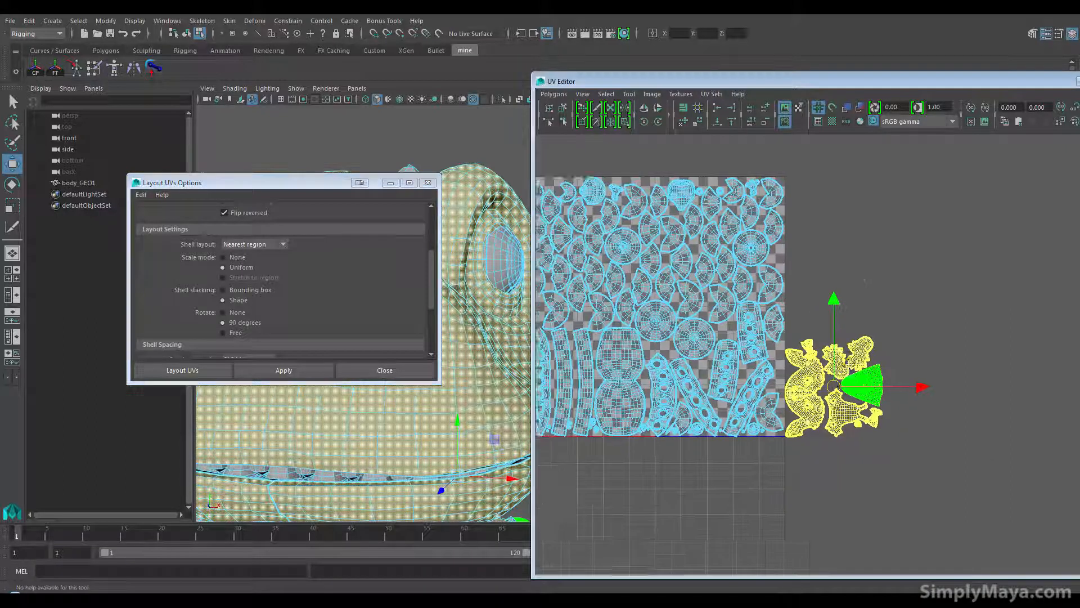
key(r)
drag(859, 368, 931, 285)
key(w)
key(w)
key(r)
key(w)
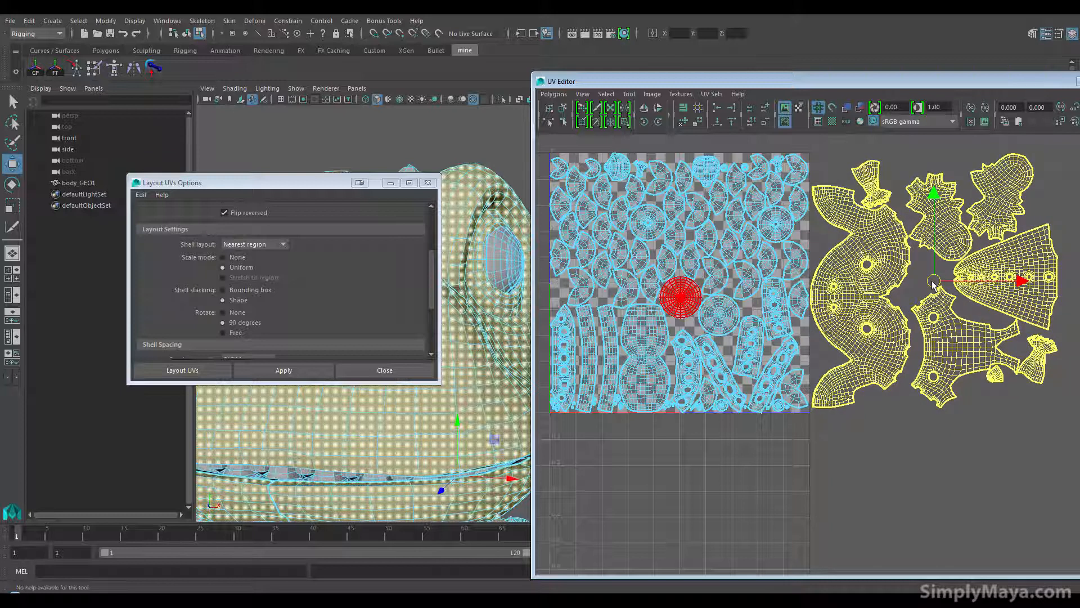
Step: Turn on the shaded UV tile display and move the stray nostril interior shell from tile U2V-1 into tile U2V1
alt+middle_drag(904, 397, 788, 450)
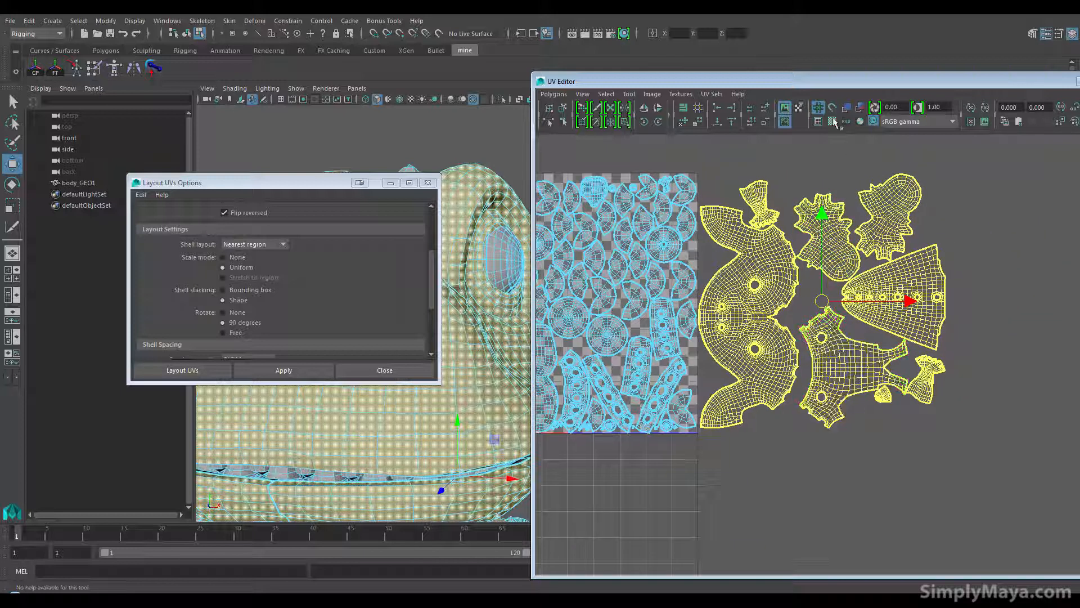
click(833, 122)
alt+middle_drag(853, 402, 849, 412)
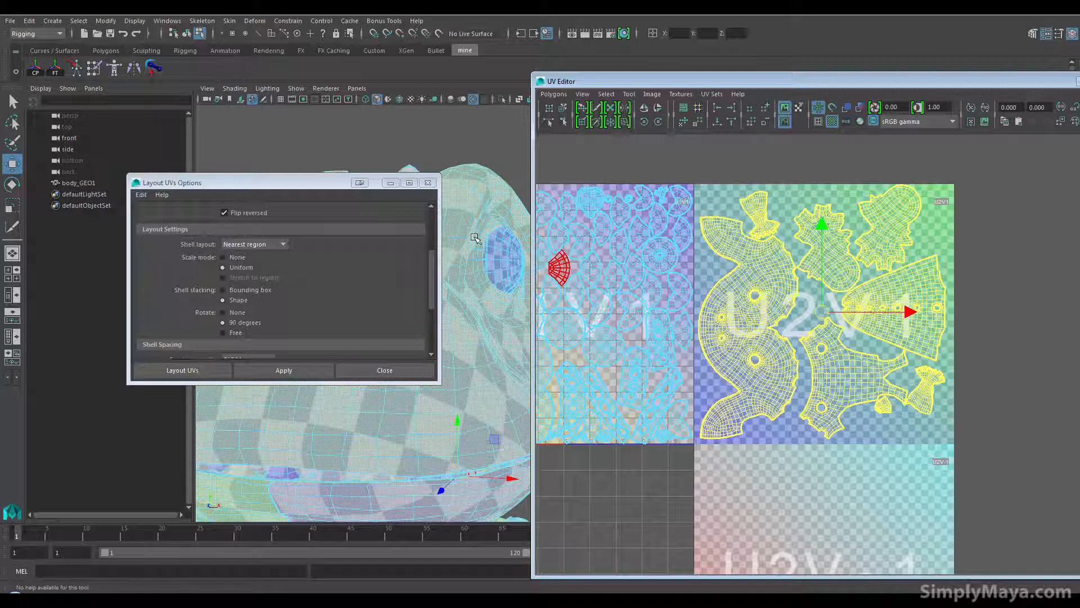
click(391, 183)
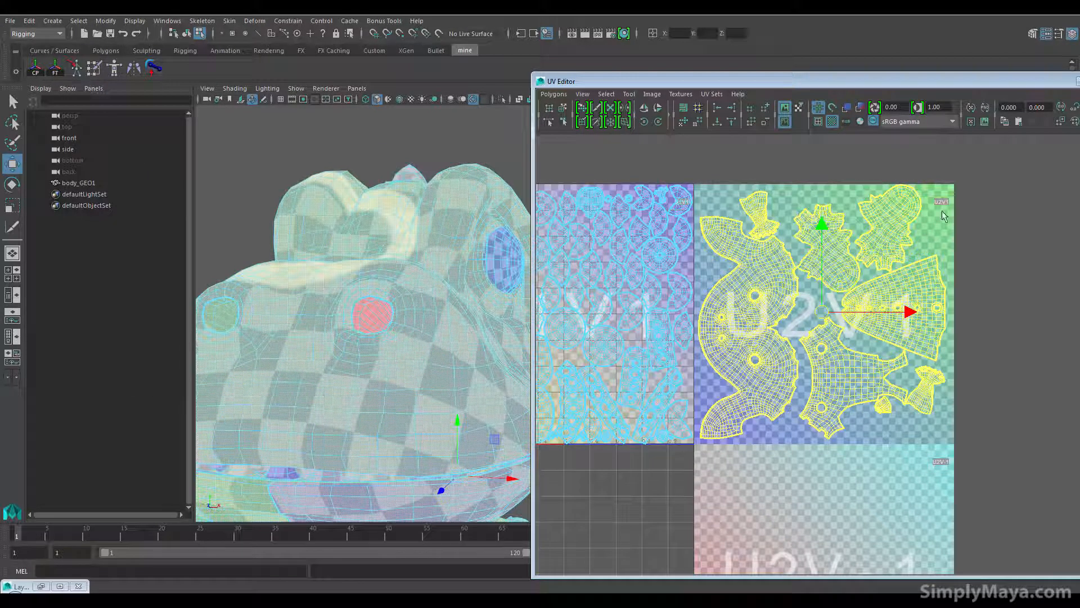
alt+middle_drag(669, 203, 795, 225)
alt+middle_drag(762, 333, 800, 326)
alt+right_drag(869, 404, 839, 429)
alt+middle_drag(838, 431, 616, 441)
click(692, 553)
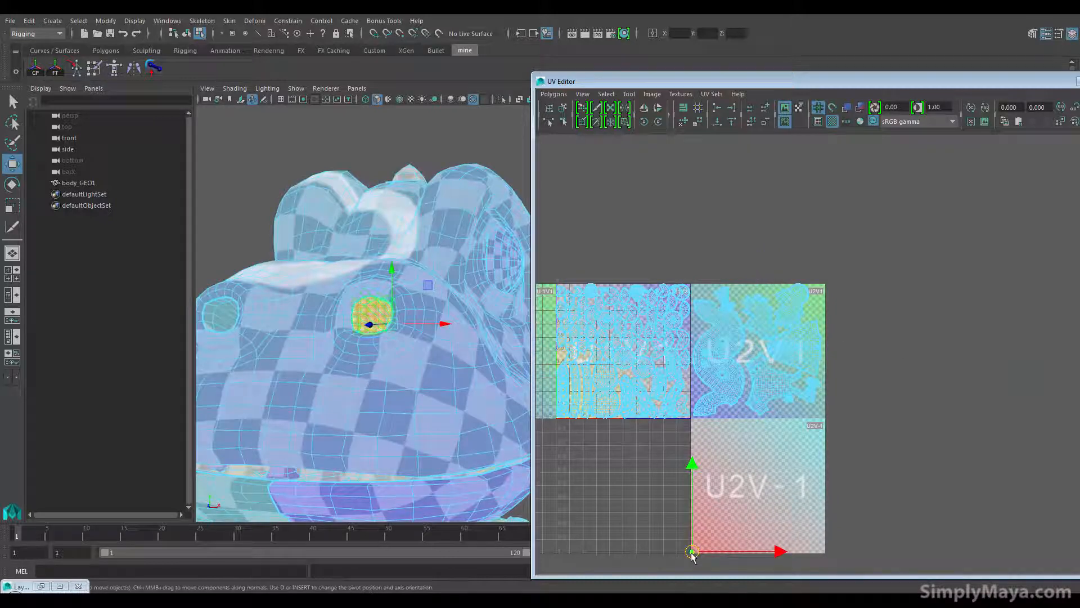
drag(692, 553, 744, 417)
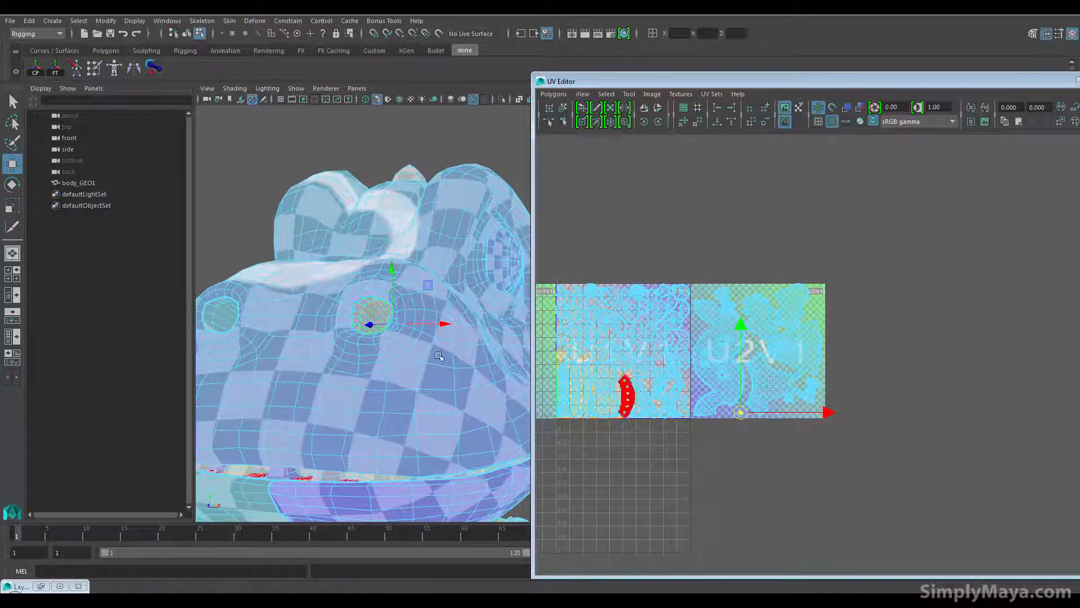
Step: Select individual shells in tile U2V1, including the nostrils, head and tail, to check which model parts they belong to
click(219, 318)
click(222, 317)
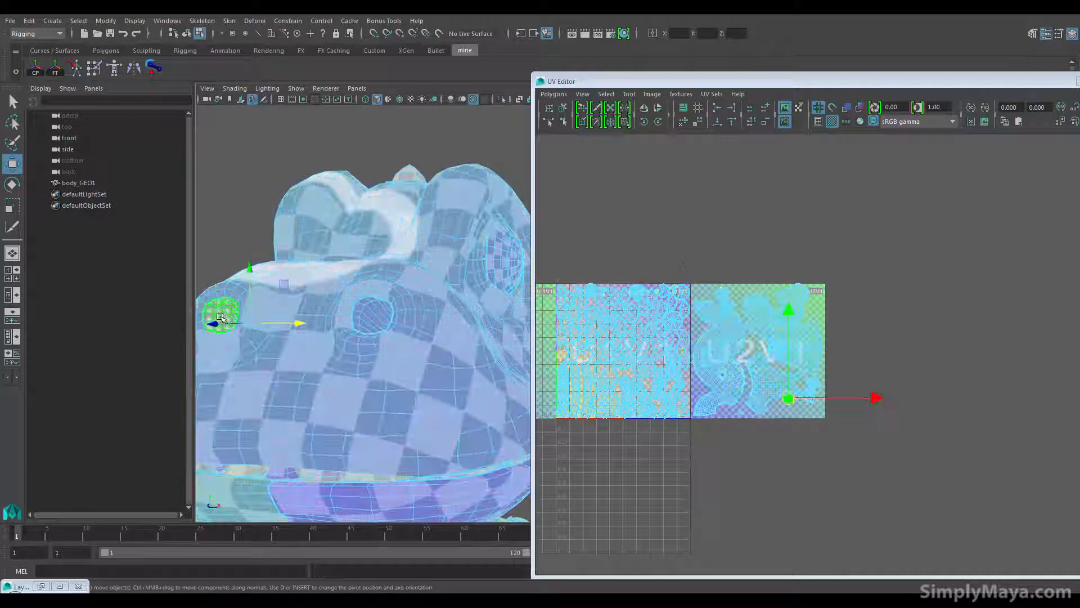
scroll(788, 451, up, 5)
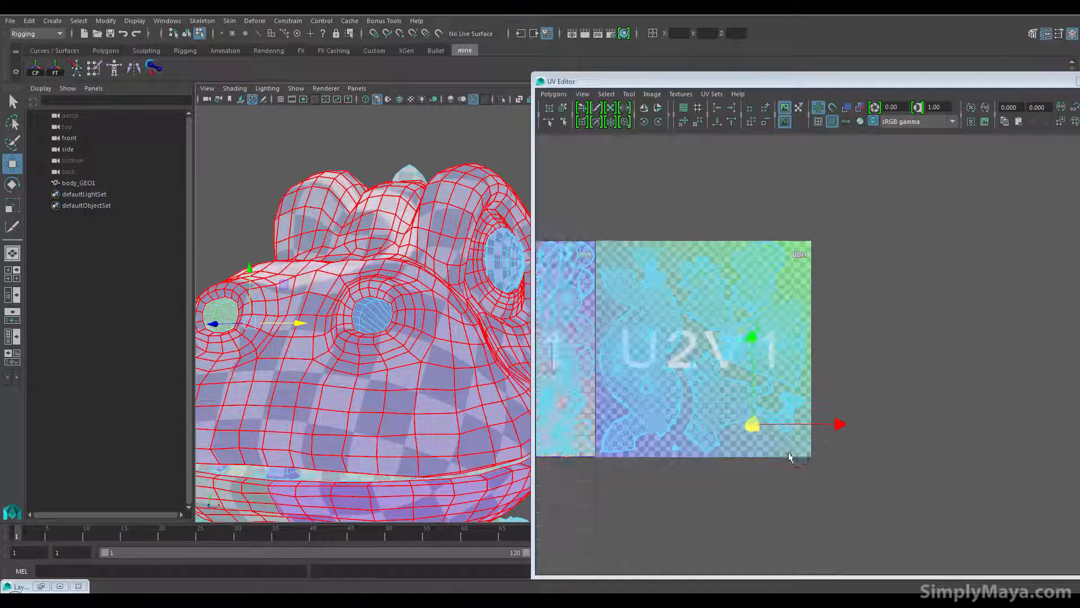
scroll(726, 467, up, 3)
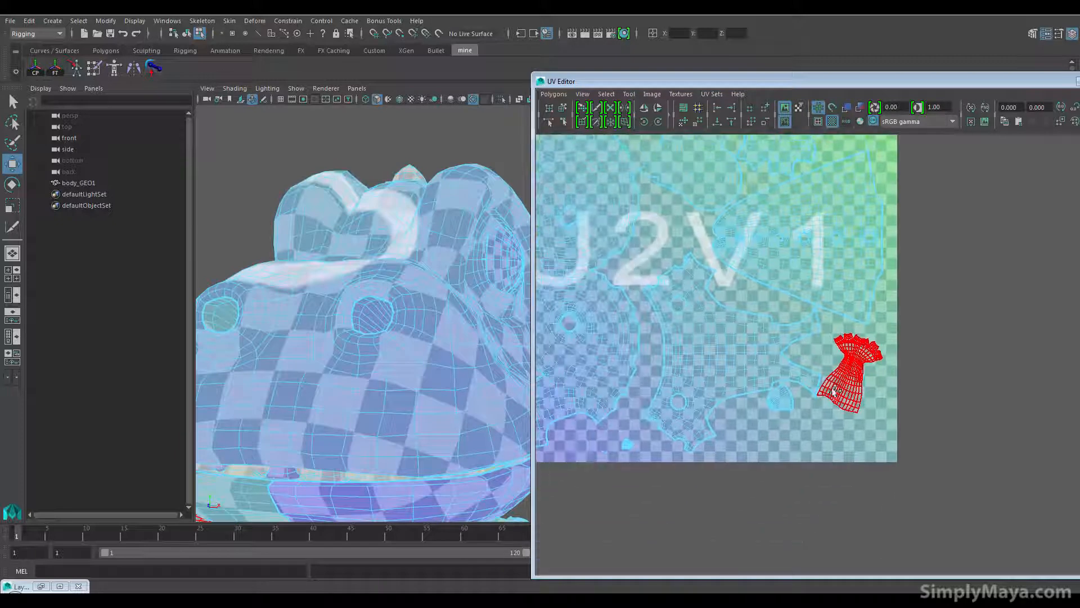
click(780, 401)
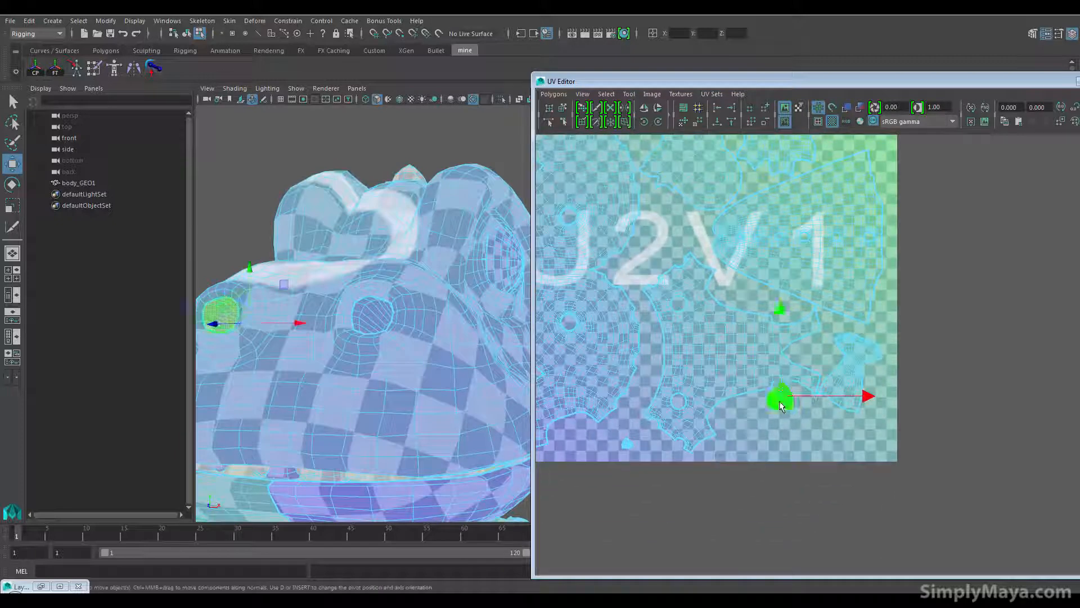
click(628, 444)
click(687, 365)
click(587, 316)
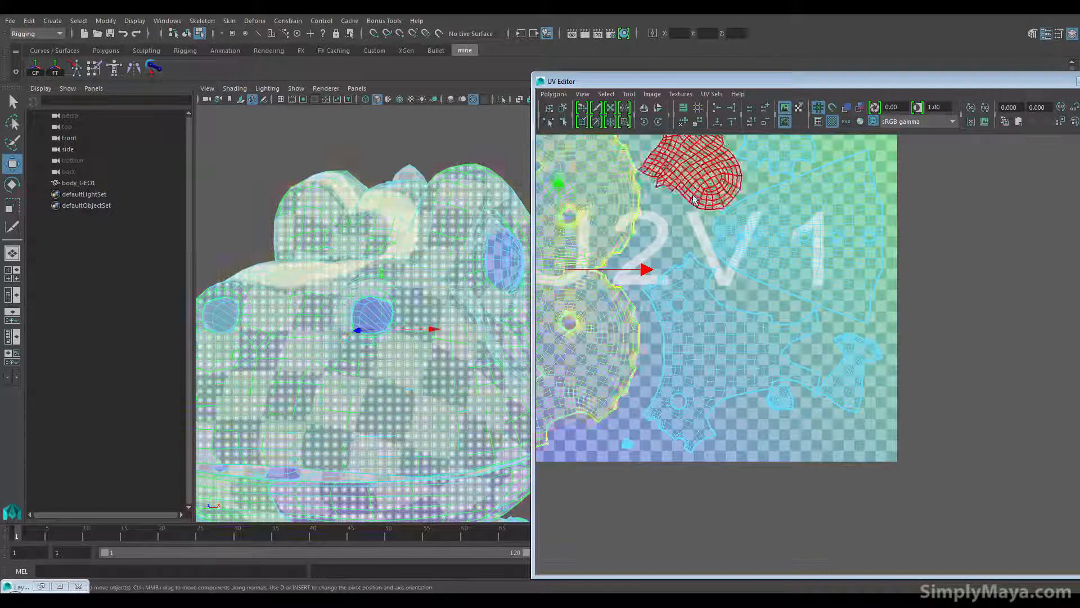
click(760, 242)
scroll(650, 439, down, 3)
scroll(467, 431, down, 3)
scroll(467, 431, down, 3)
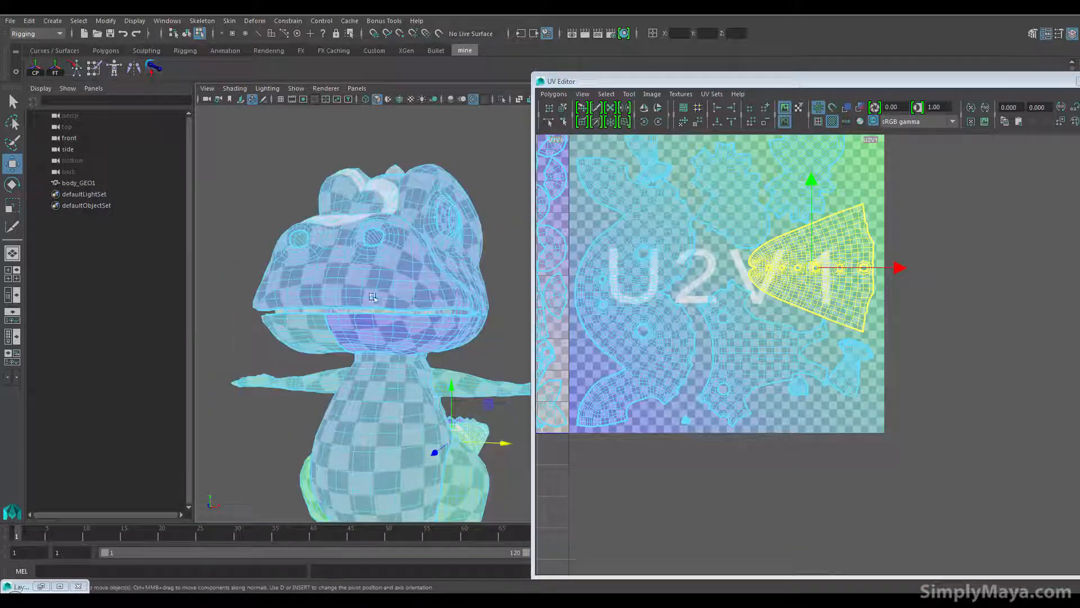
Step: Select all the shells in tile U2V1 and turn off the shaded UV tile display
scroll(807, 441, down, 3)
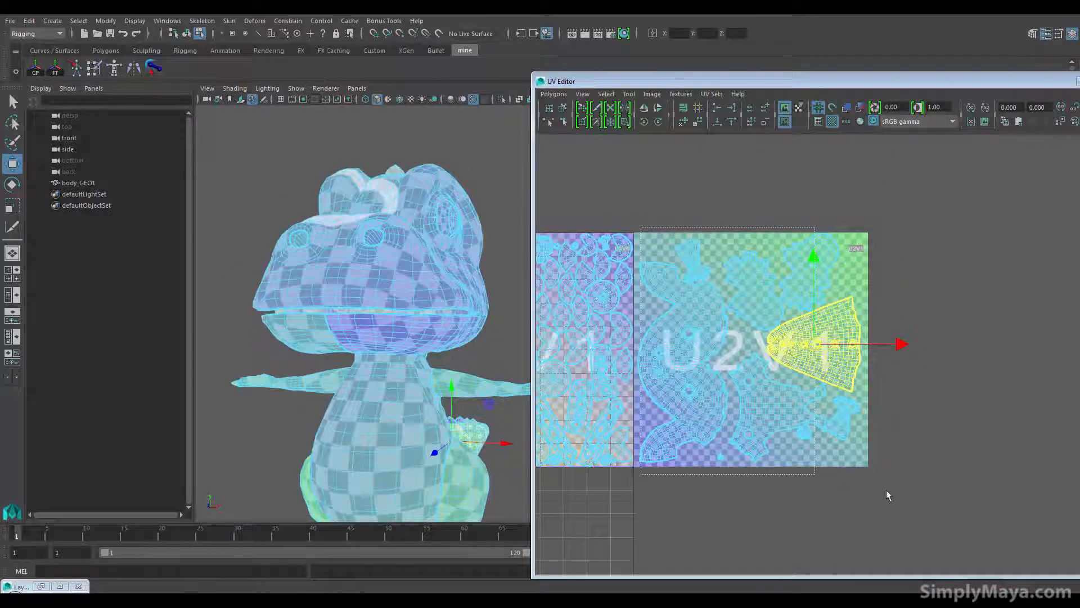
drag(931, 493, 929, 490)
scroll(396, 472, up, 3)
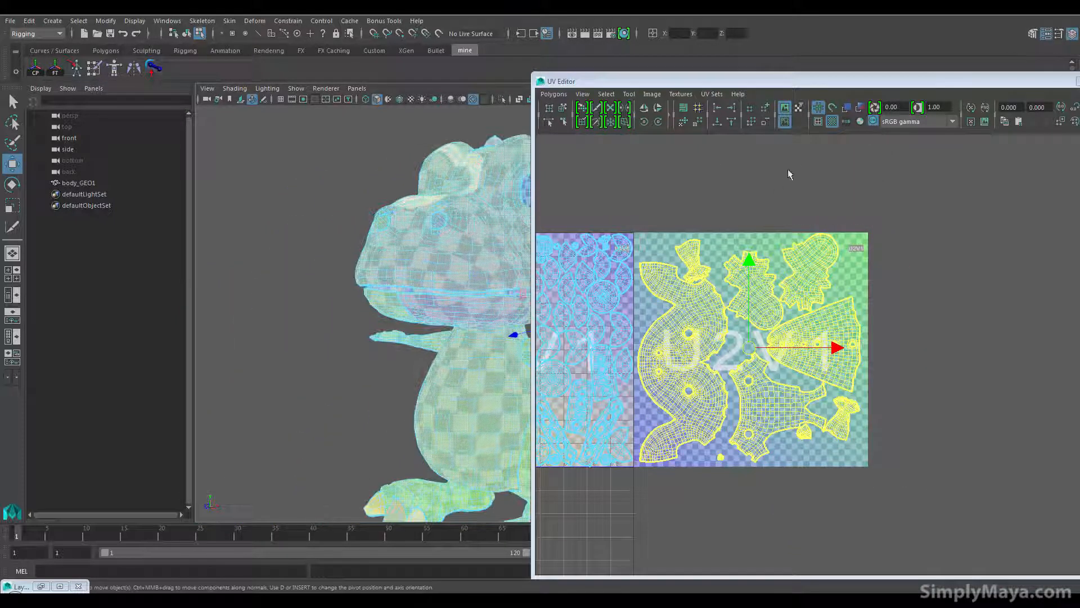
click(835, 123)
Step: Examine the dinosaur model and compare the shells in the first tile with the selected body shells
alt+drag(410, 373, 367, 376)
scroll(367, 377, down, 3)
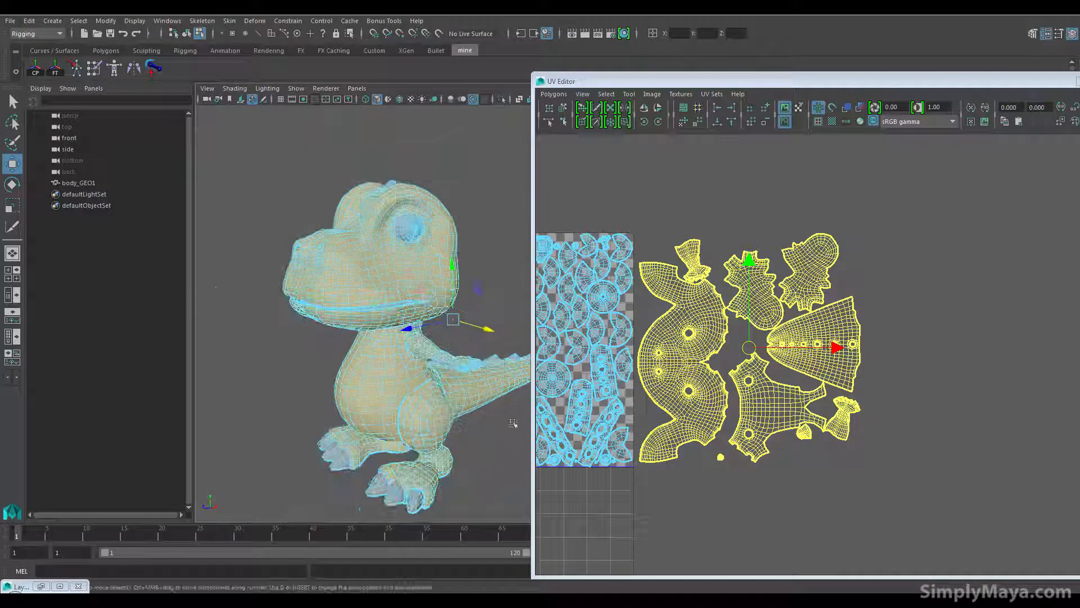
click(576, 379)
alt+middle_drag(576, 379, 805, 392)
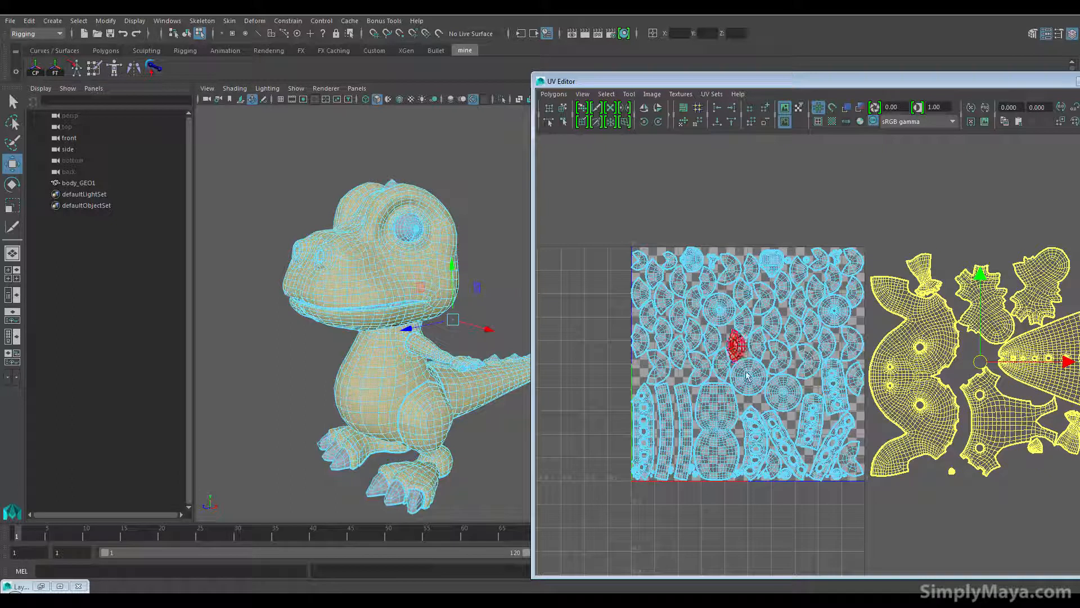
alt+middle_drag(809, 449, 804, 426)
alt+right_drag(805, 426, 750, 411)
alt+middle_drag(750, 412, 697, 436)
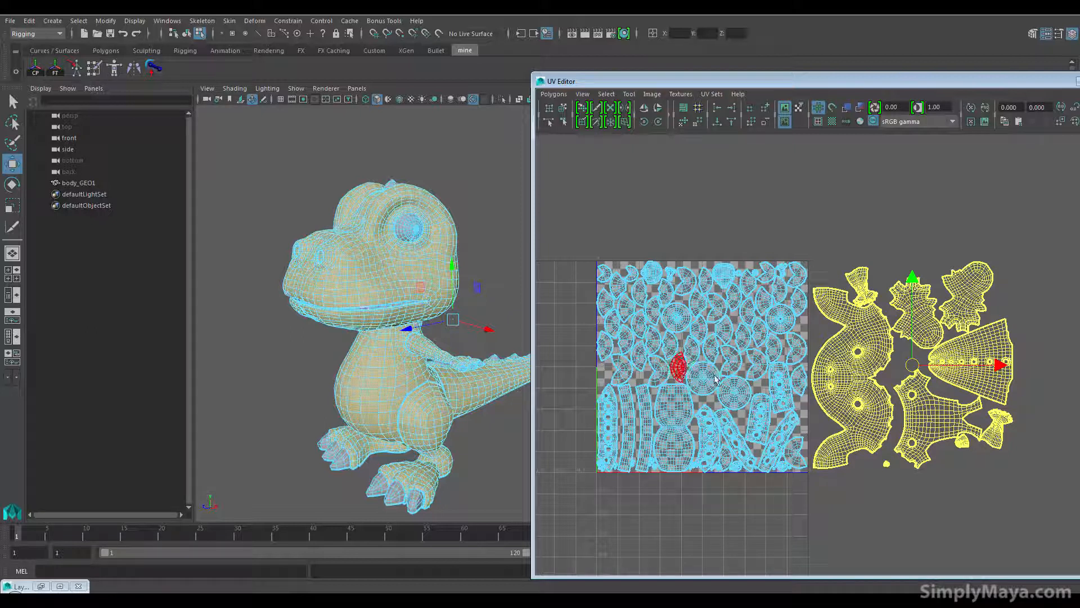
Step: Select the eyeball surface on the model and locate its shell in the UV layout
scroll(396, 297, up, 10)
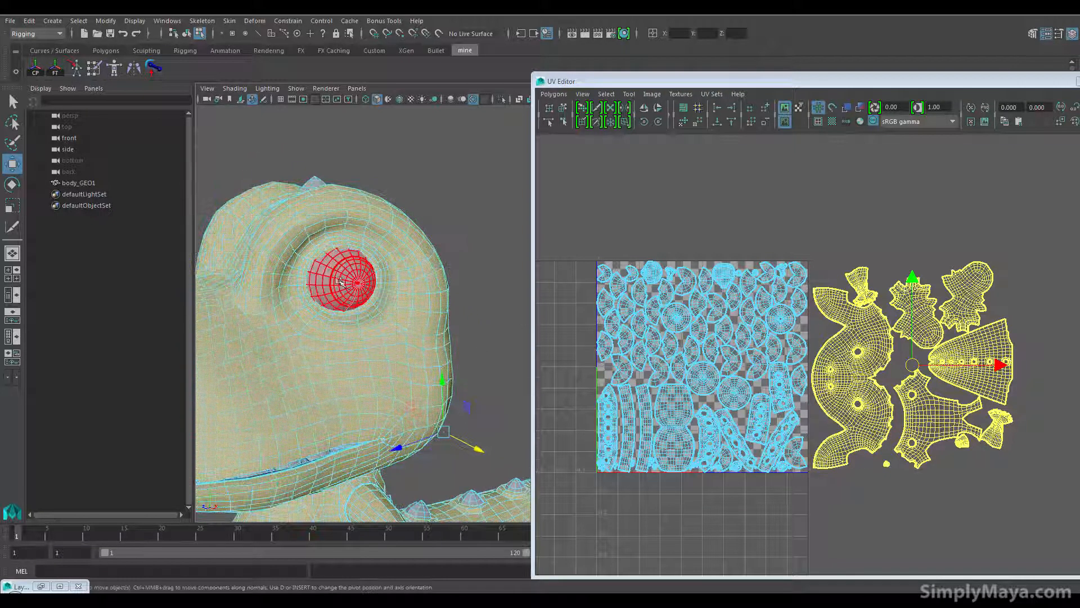
click(326, 312)
alt+drag(320, 316, 390, 349)
alt+middle_drag(390, 349, 394, 349)
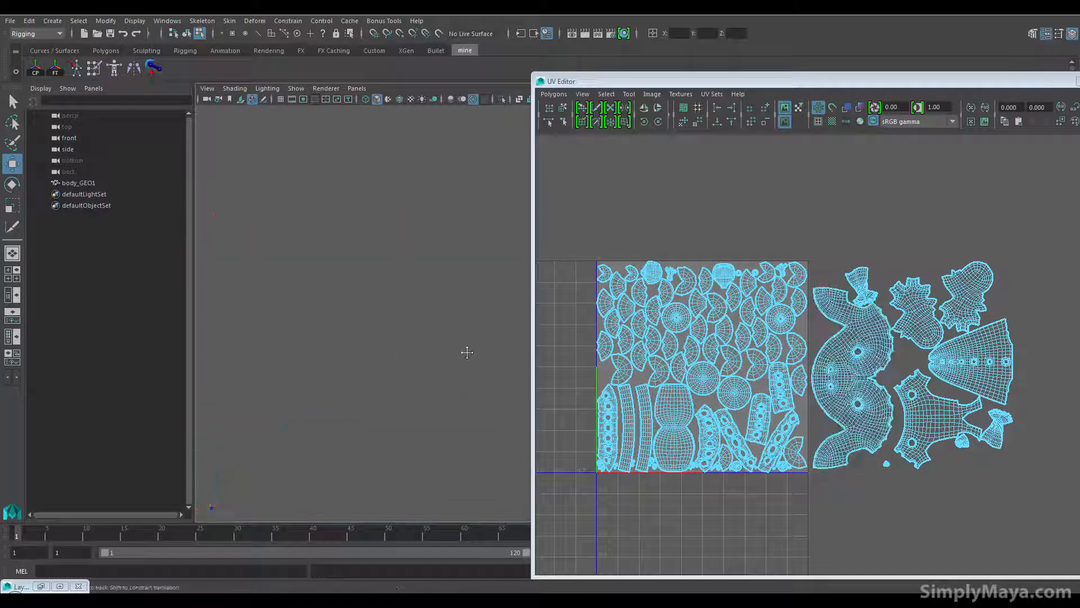
alt+right_drag(680, 357, 388, 349)
alt+drag(388, 349, 336, 344)
alt+middle_drag(336, 344, 424, 364)
alt+drag(425, 363, 332, 311)
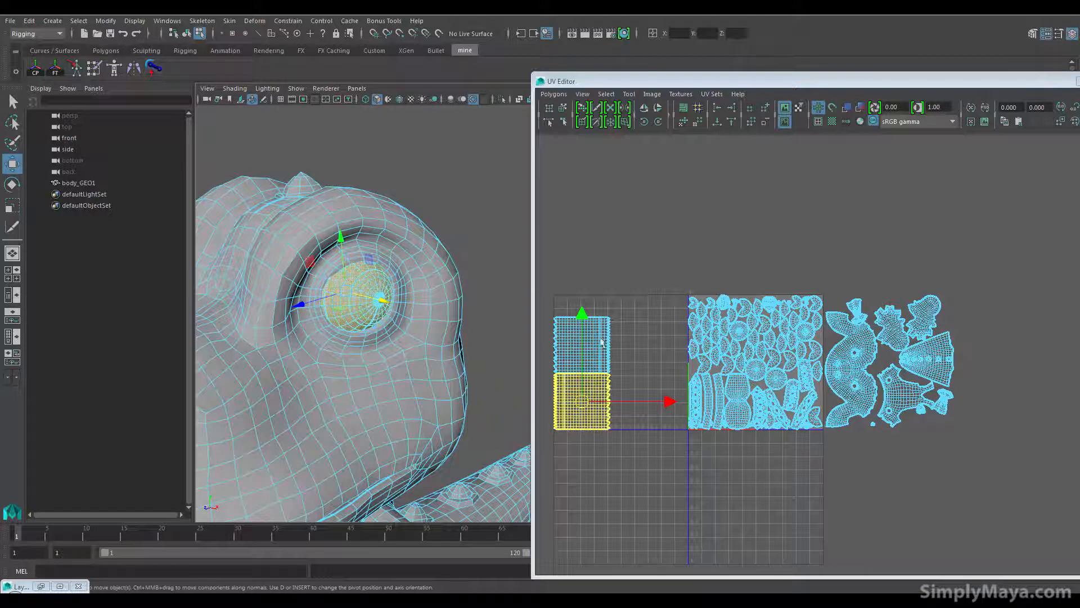
Step: Select the four circular eye shells and the two long curved strip shells in the first tile
click(760, 373)
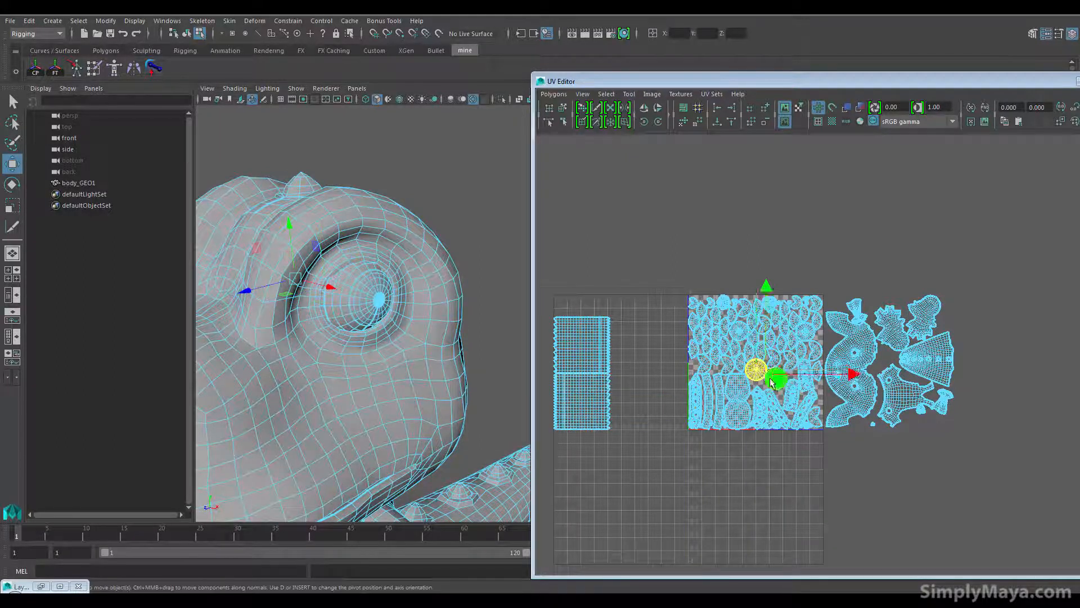
shift+click(770, 381)
scroll(773, 379, up, 5)
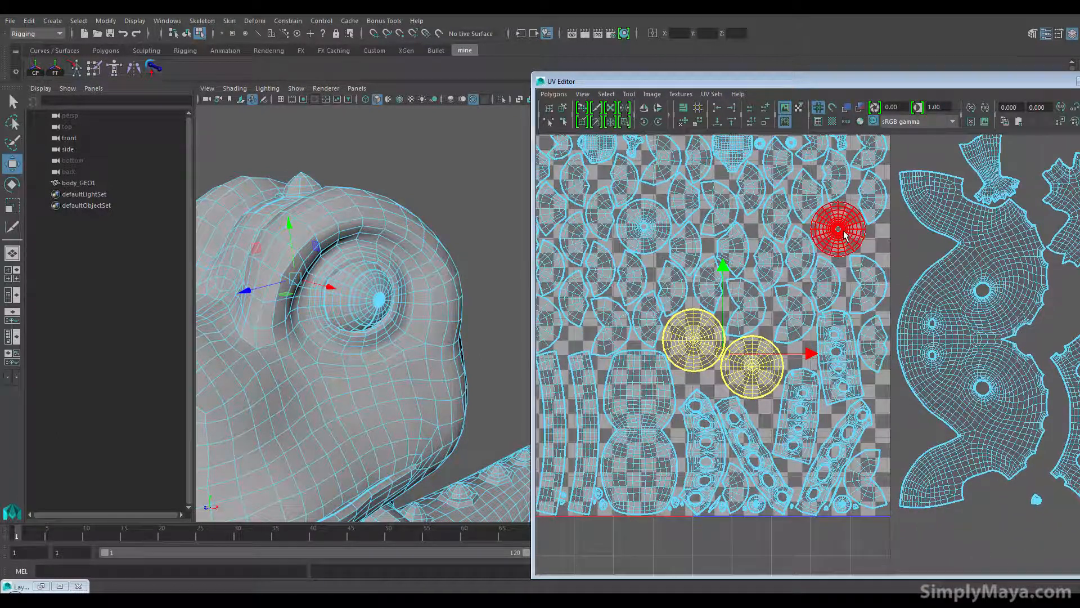
shift+click(841, 232)
shift+click(599, 214)
shift+click(605, 218)
shift+click(639, 227)
alt+middle_drag(764, 286, 842, 309)
shift+click(659, 450)
shift+click(628, 450)
mouse_move(677, 342)
alt+middle_down()
mouse_move(669, 373)
mouse_move(659, 346)
alt+middle_up()
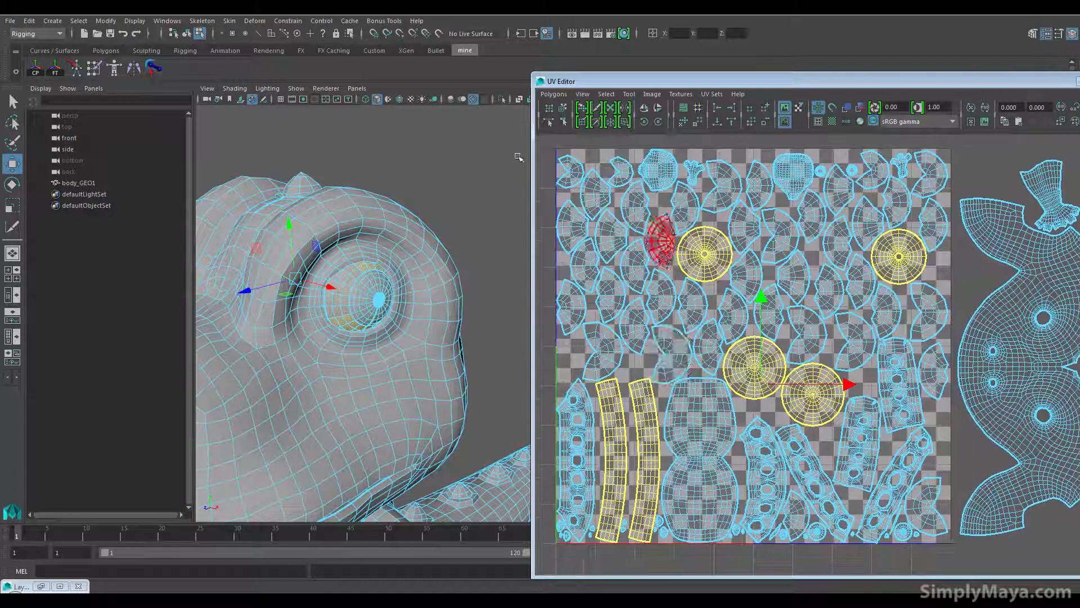
Step: Isolate the selected eye geometry in the viewport and inspect it alongside its UV shells
click(333, 89)
mouse_move(303, 89)
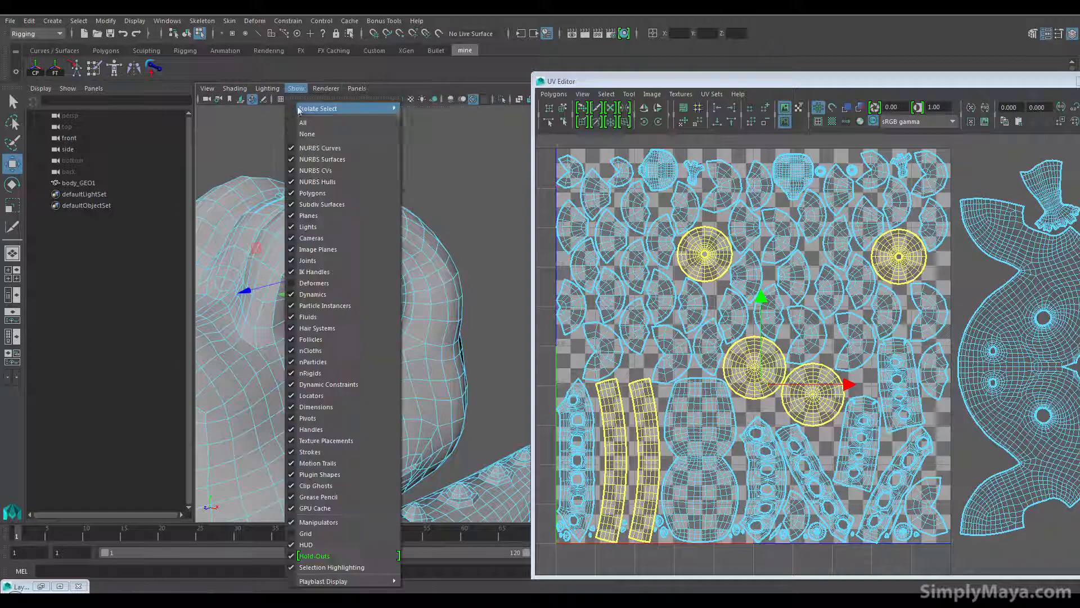
mouse_move(299, 109)
click(419, 115)
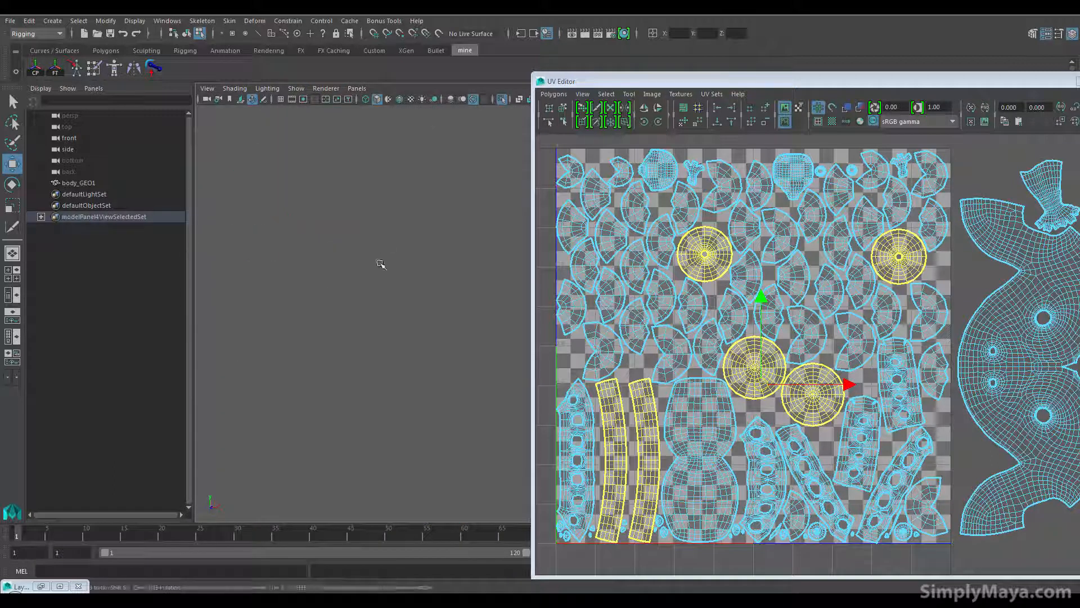
alt+middle_drag(745, 226, 886, 228)
alt+drag(348, 405, 483, 421)
scroll(617, 405, down, 4)
alt+middle_drag(968, 438, 737, 476)
scroll(640, 364, down, 1)
alt+middle_drag(639, 365, 689, 325)
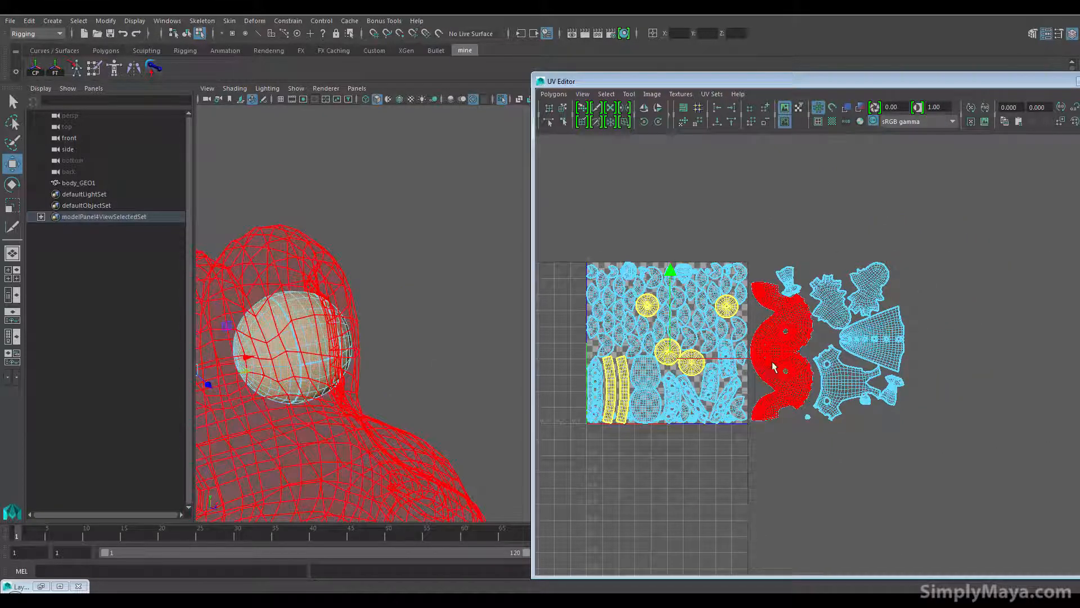
Step: Move the selected eye shells out of the first tile into tile U3V1, with the shaded UV tile display turned on
key(q)
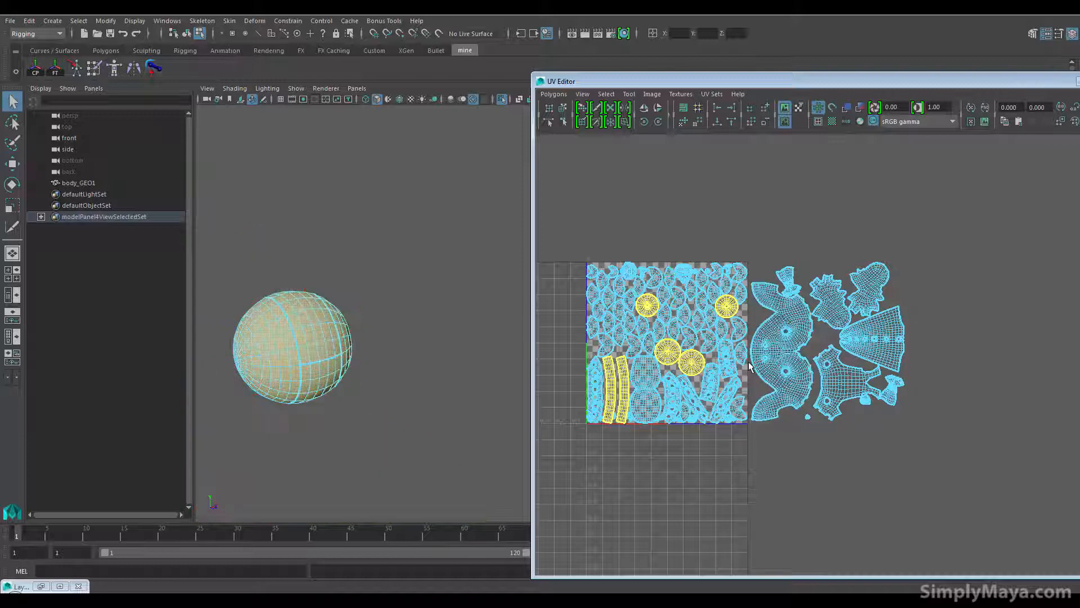
key(w)
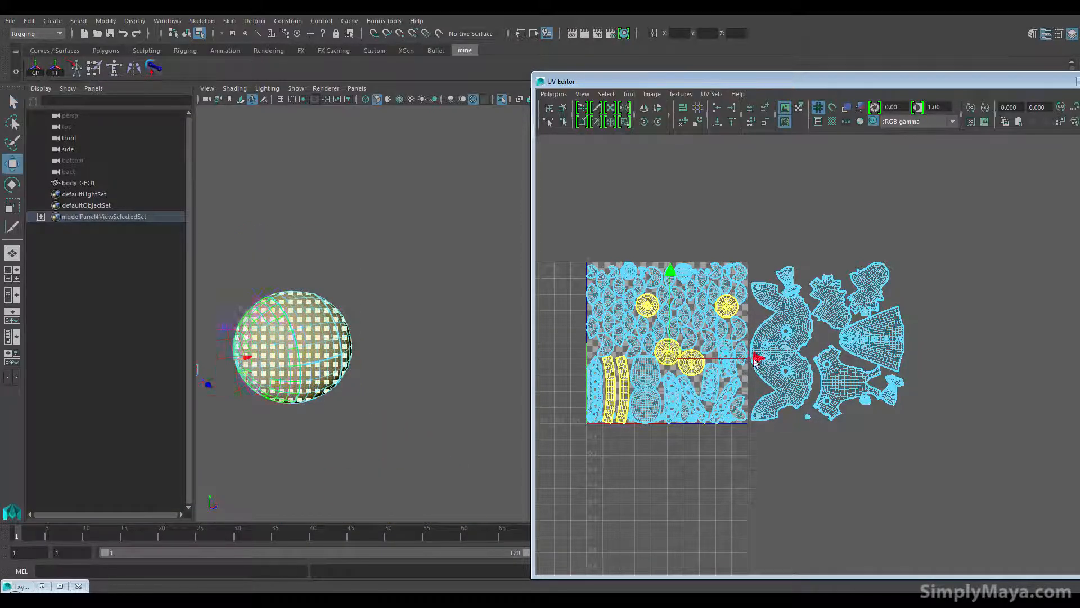
drag(755, 357, 1038, 358)
alt+middle_drag(977, 307, 793, 287)
click(832, 122)
drag(855, 338, 888, 336)
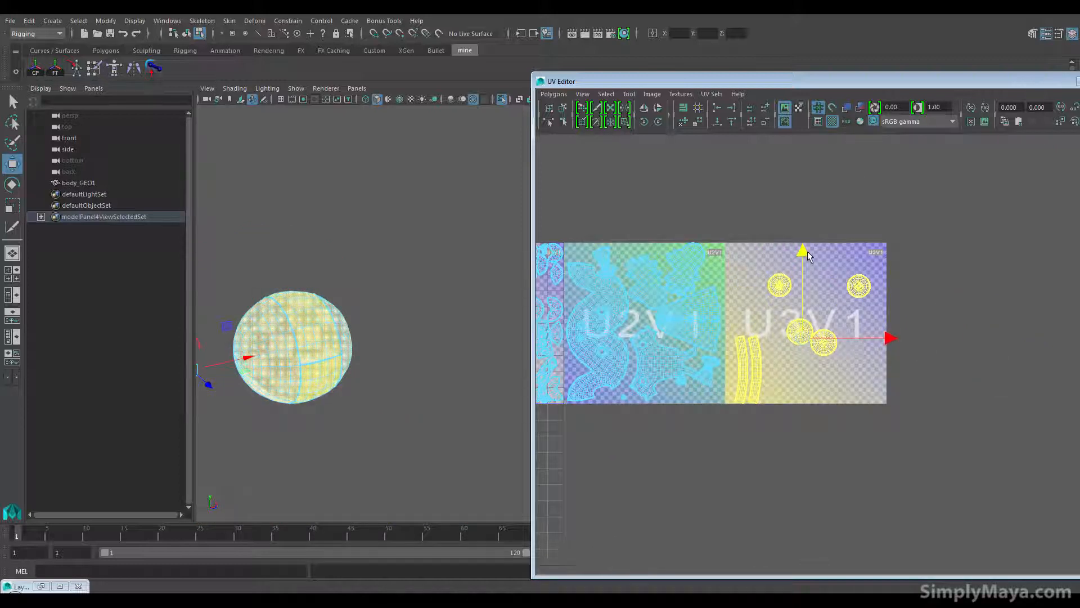
drag(808, 257, 806, 253)
drag(914, 433, 911, 431)
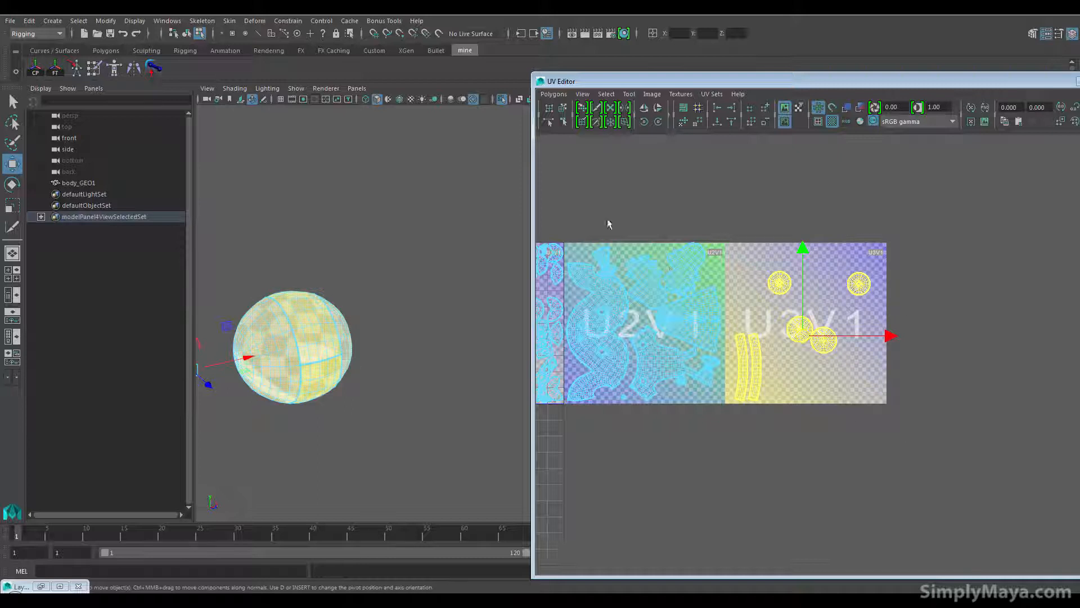
Step: Run Layout on the selected eye shells, then enlarge and reposition the packed shells to fill tile U3V1
click(554, 94)
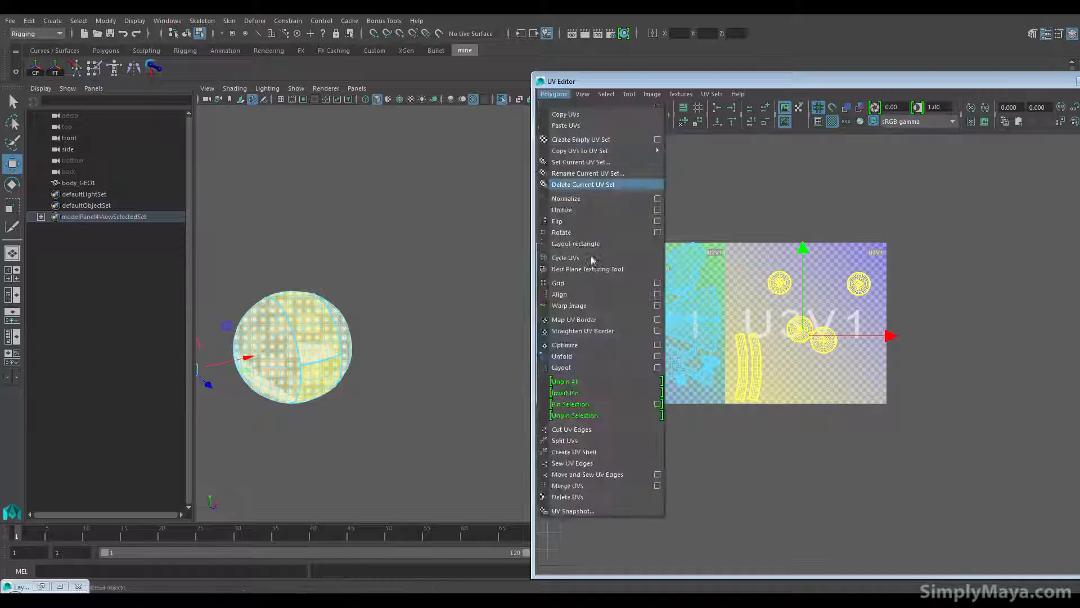
click(581, 367)
key(r)
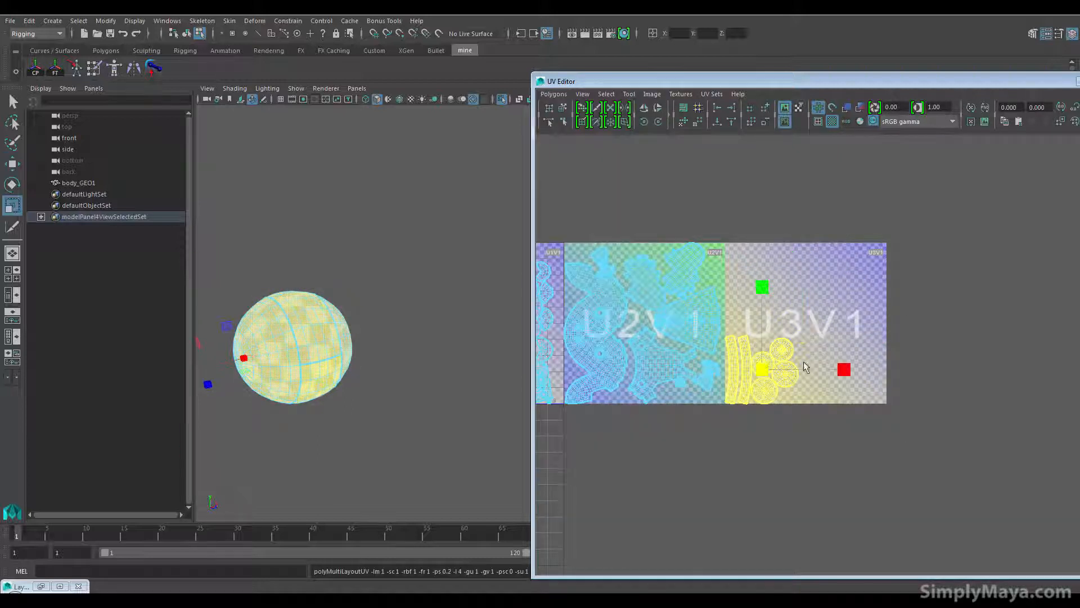
drag(761, 369, 844, 368)
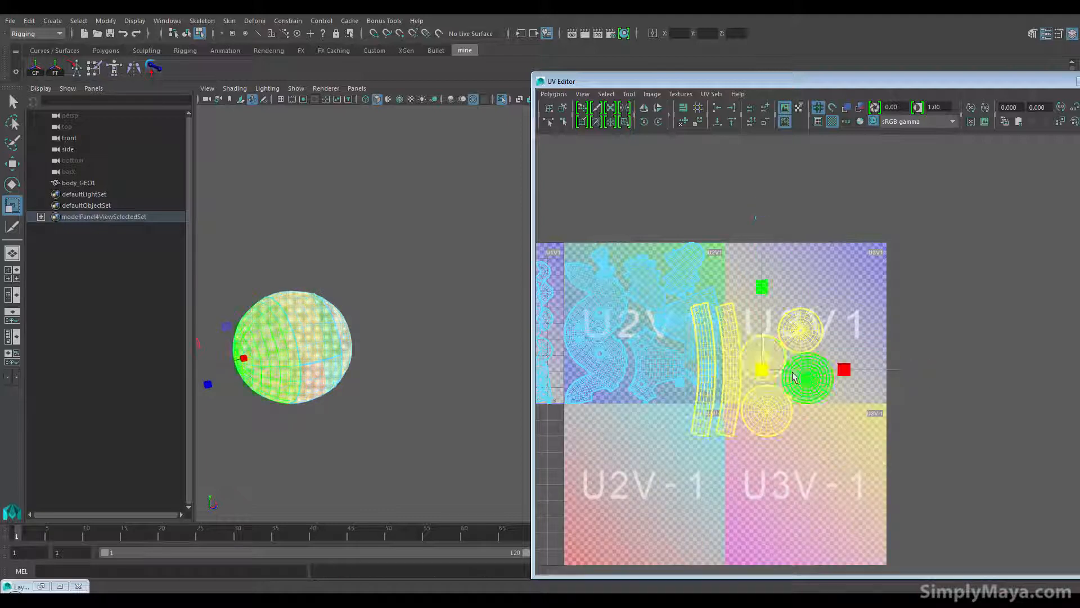
key(w)
drag(764, 372, 816, 321)
key(r)
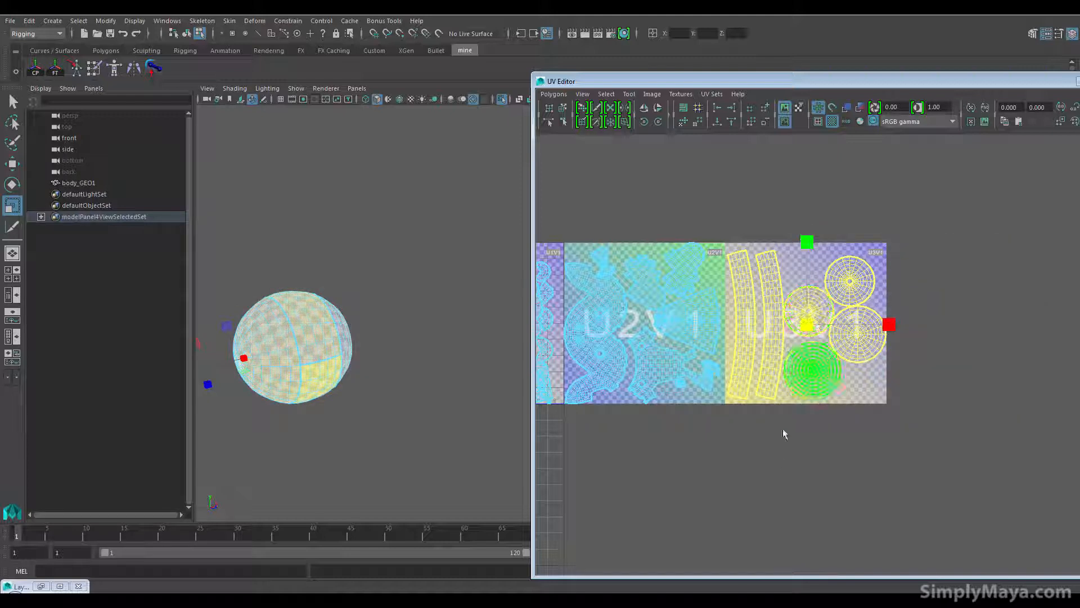
click(777, 460)
Step: Select all the shells in tile U1V1 and repack them with the Layout command
click(815, 290)
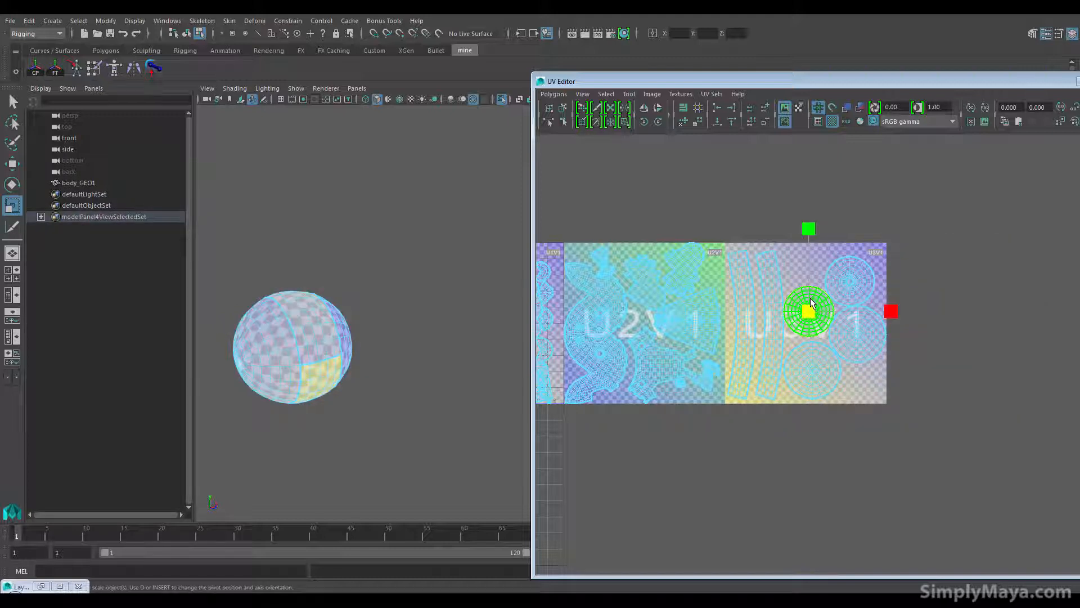
key(w)
alt+middle_drag(695, 330, 880, 307)
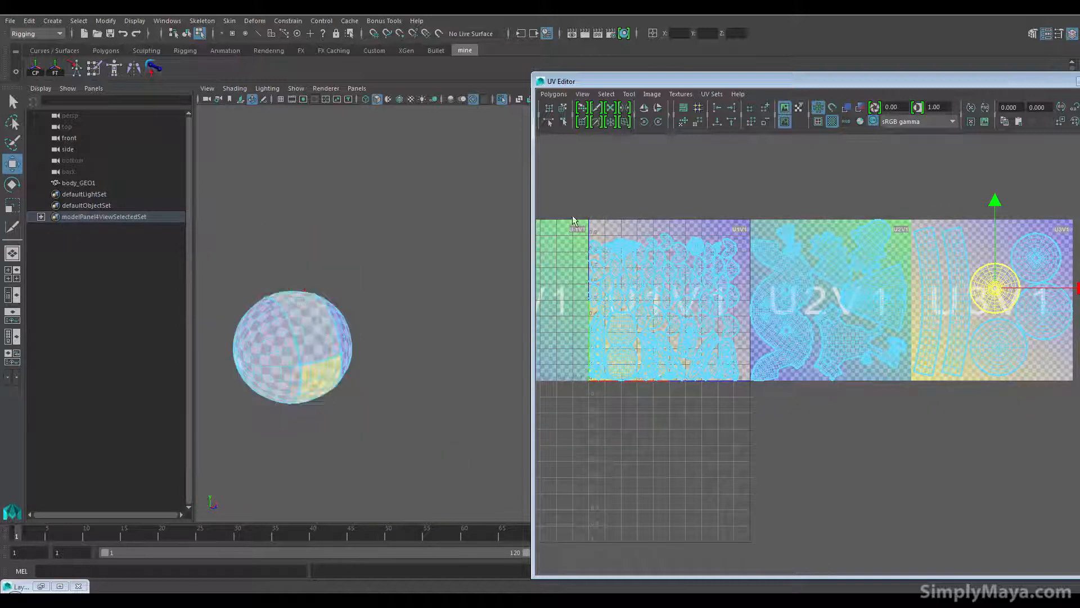
drag(741, 407, 741, 407)
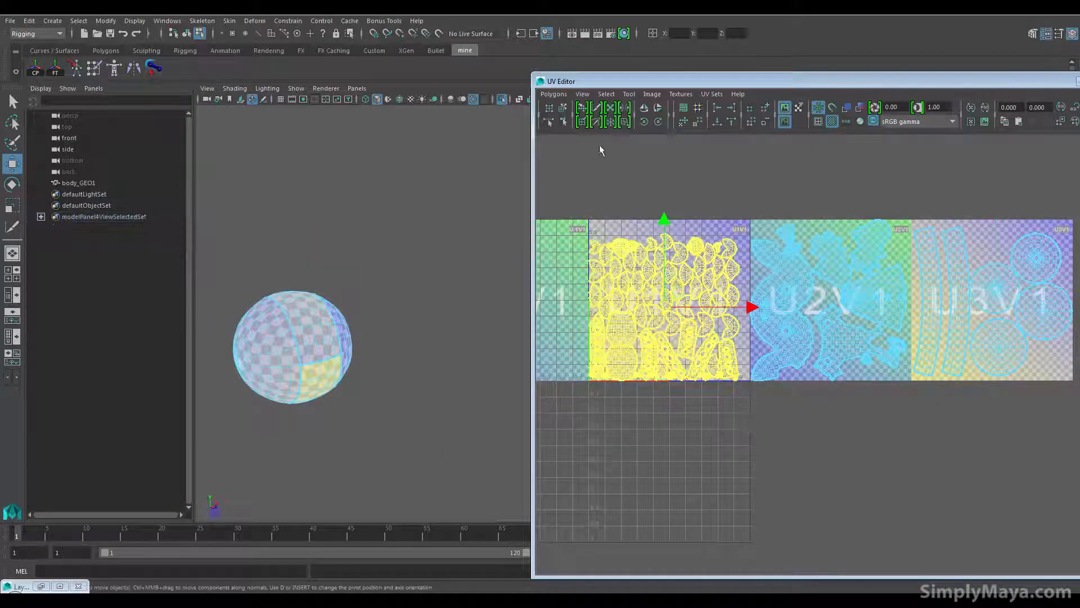
click(545, 96)
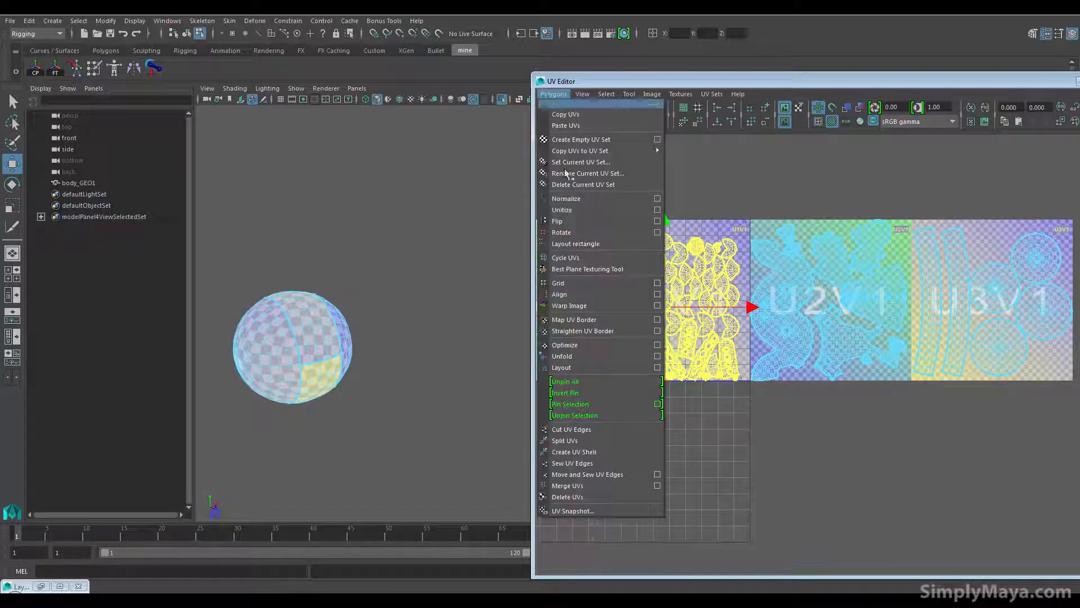
click(592, 376)
alt+middle_drag(704, 369, 688, 378)
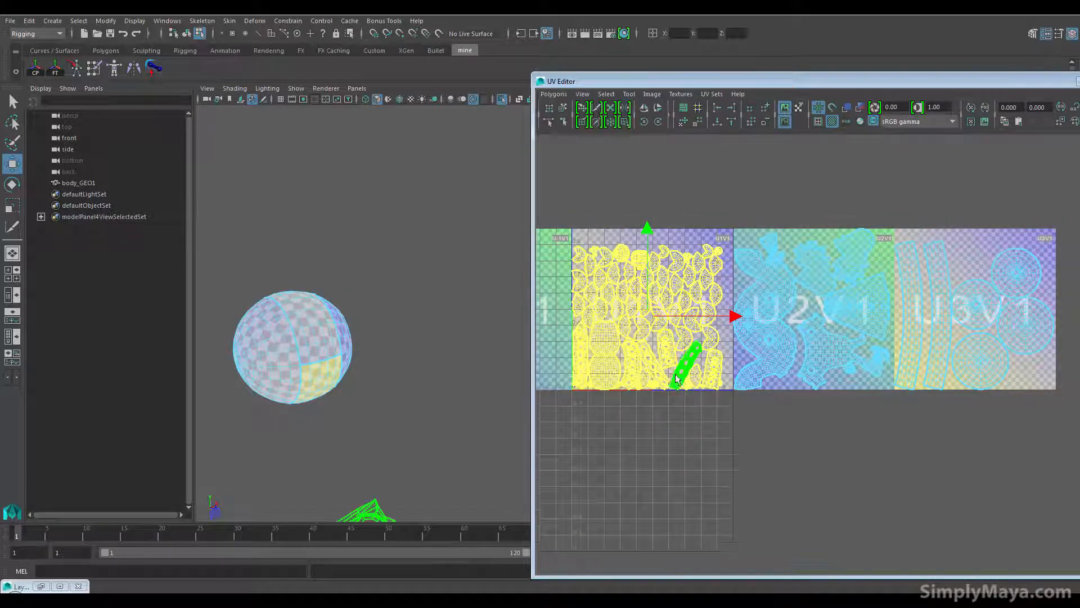
Step: Scale up the repacked shells and nudge them so they fill tile U1V1 without crossing its borders
key(r)
drag(656, 319, 665, 325)
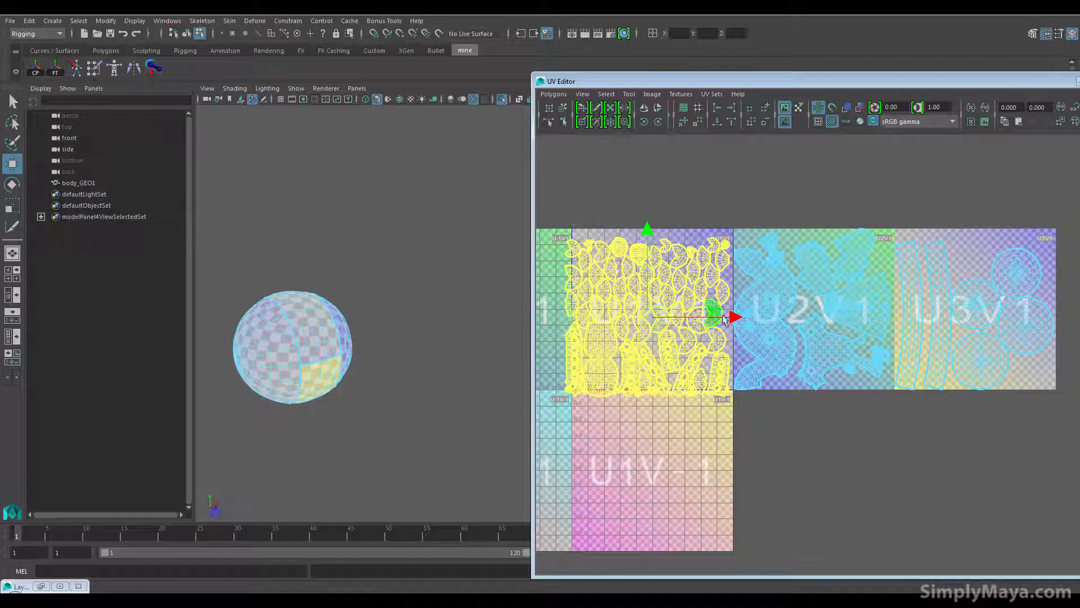
drag(732, 318, 737, 319)
drag(656, 231, 653, 218)
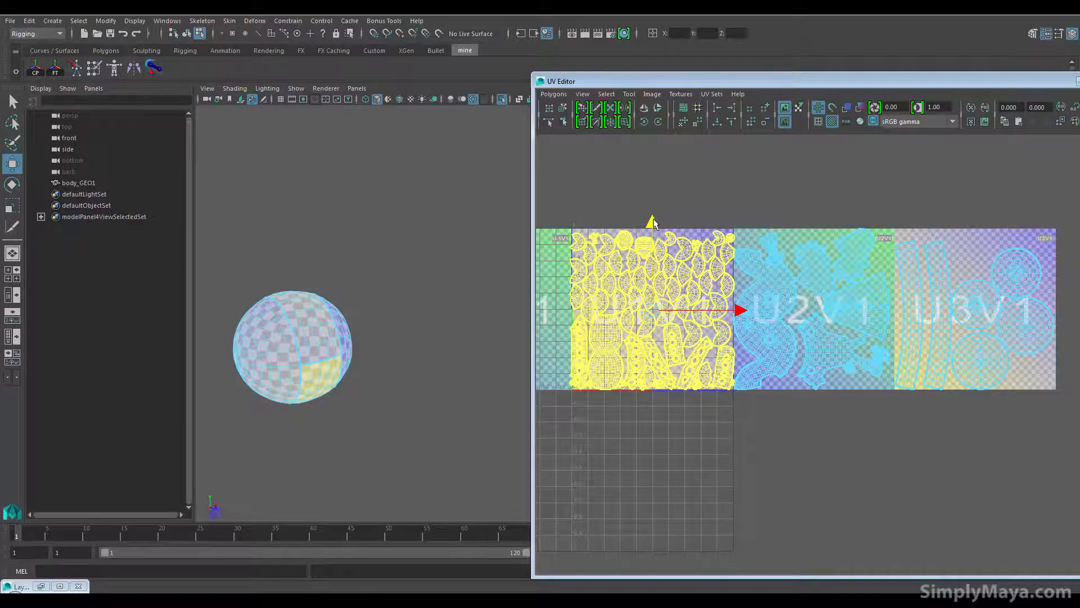
drag(653, 307, 656, 310)
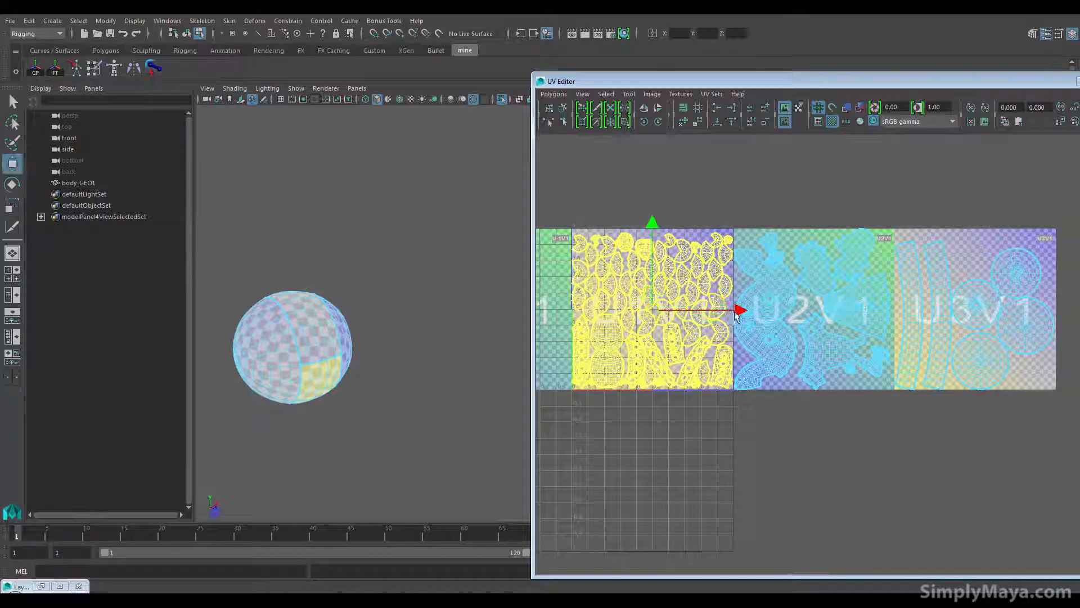
key(w)
drag(740, 312, 738, 311)
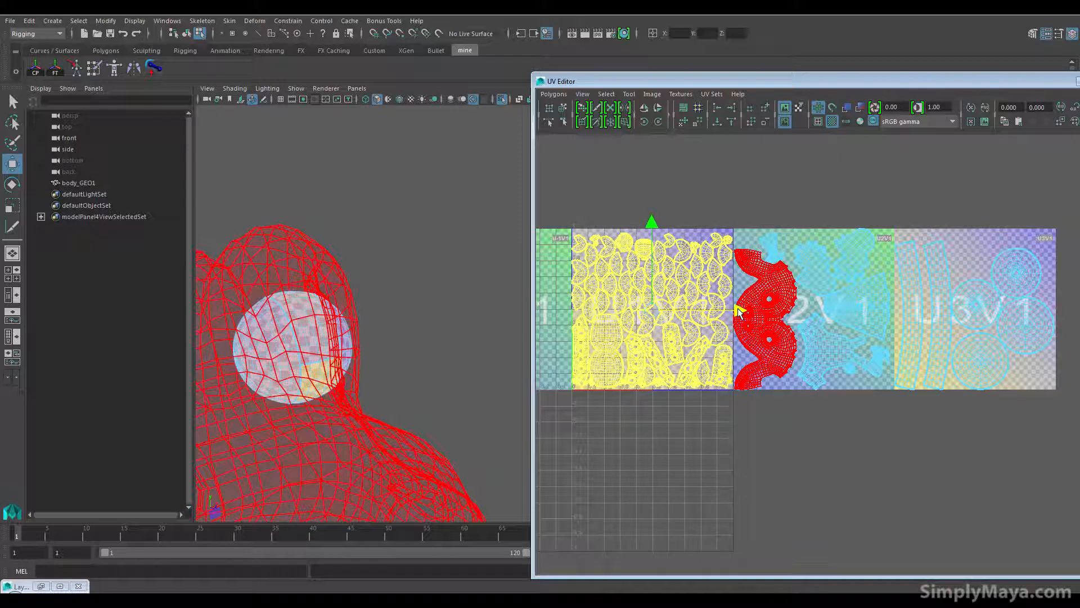
scroll(710, 354, up, 3)
alt+middle_drag(648, 370, 858, 410)
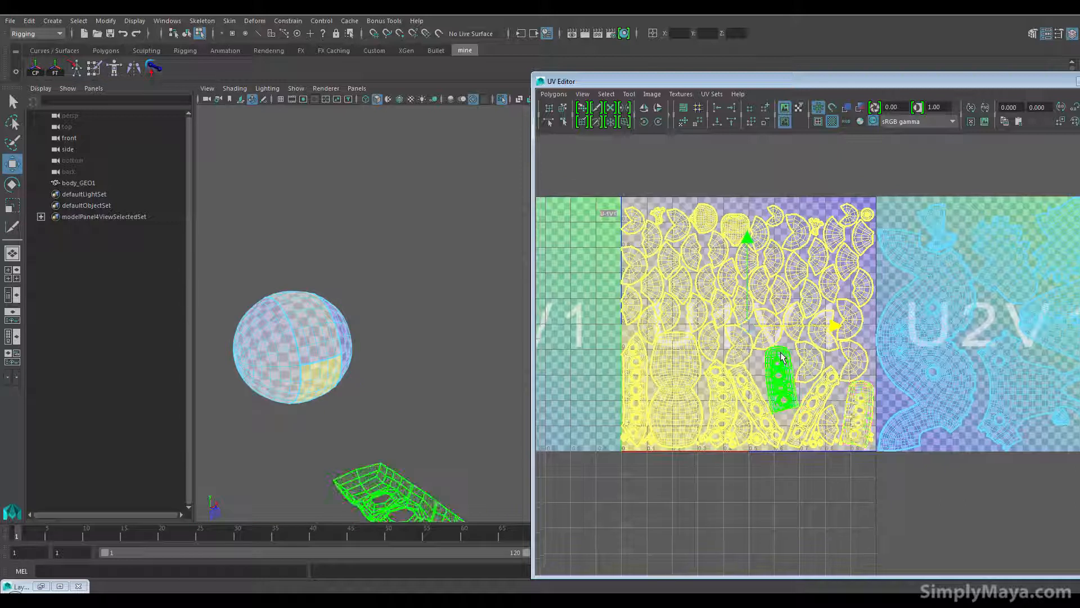
key(r)
drag(748, 328, 748, 329)
Step: Select the tiny stray shell and move it across the tiles into the free space between the strips and circles in U3V1
alt+middle_drag(731, 372, 912, 361)
scroll(677, 364, down, 3)
drag(616, 255, 717, 435)
drag(669, 344, 589, 357)
scroll(636, 386, down, 2)
alt+middle_drag(754, 379, 646, 429)
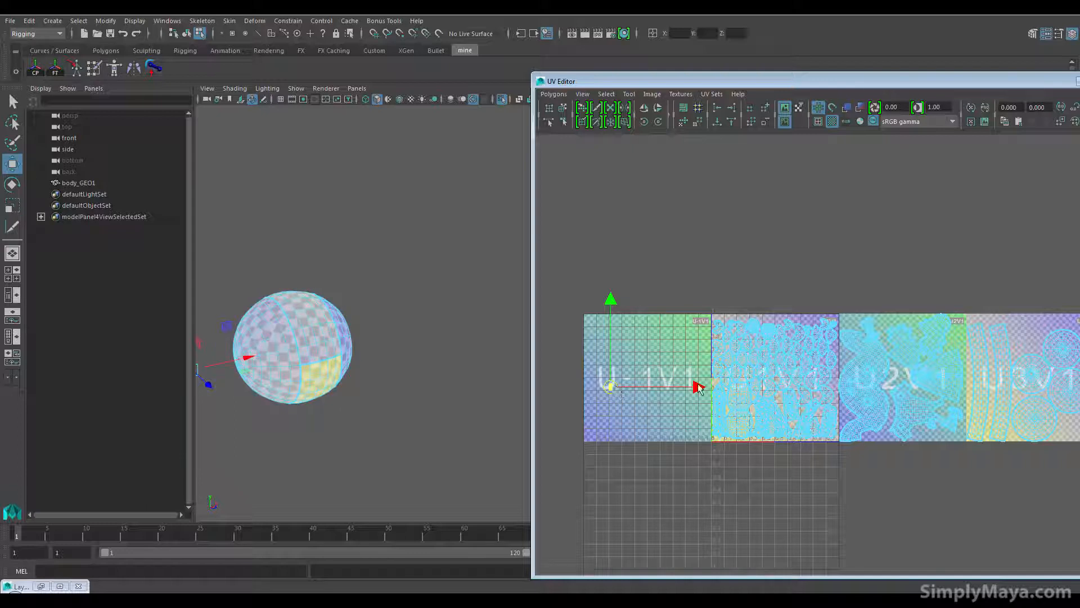
drag(698, 387, 1042, 389)
alt+middle_drag(1007, 395, 822, 423)
drag(823, 423, 897, 424)
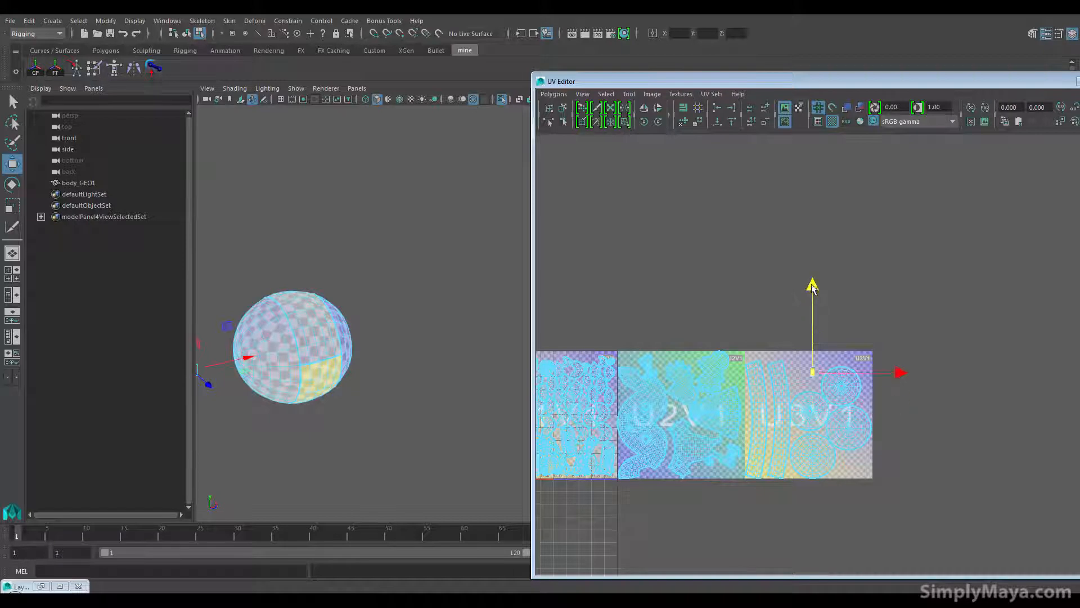
Step: Scale up the stray shell into a small rectangle that fits the gap in tile U3V1
key(r)
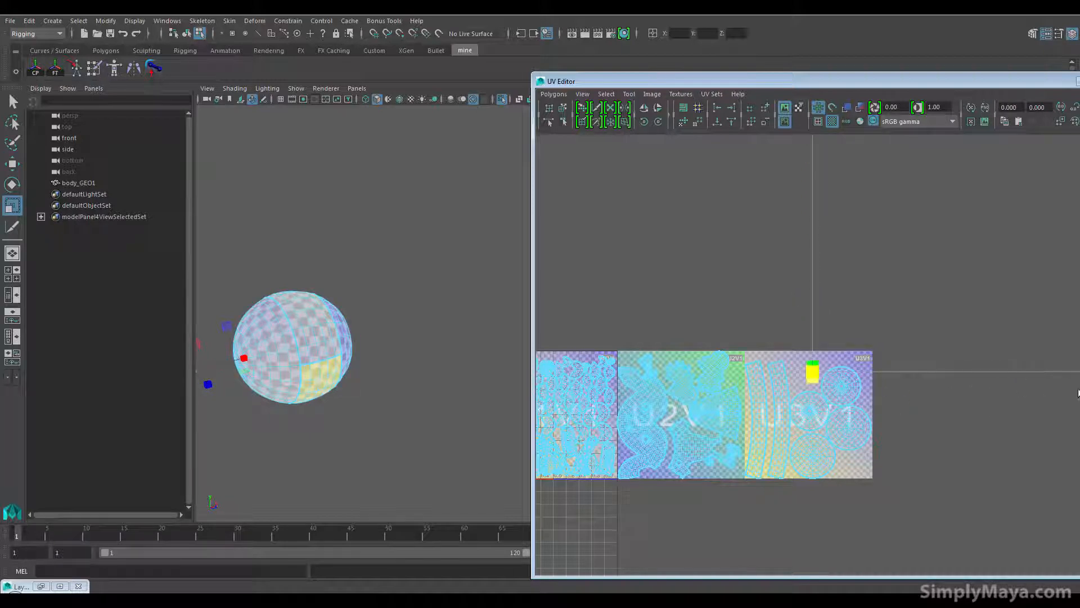
scroll(793, 478, up, 5)
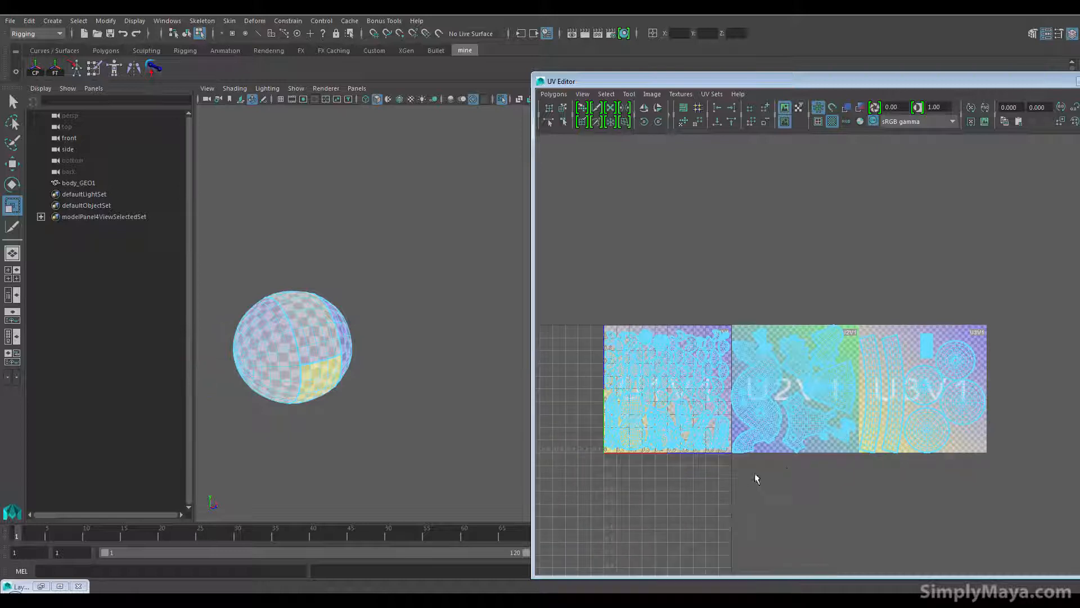
alt+middle_drag(827, 431, 839, 401)
alt+middle_drag(723, 421, 845, 403)
Step: Turn off the viewport isolation to show the whole character, and switch off the shaded UV display
click(332, 90)
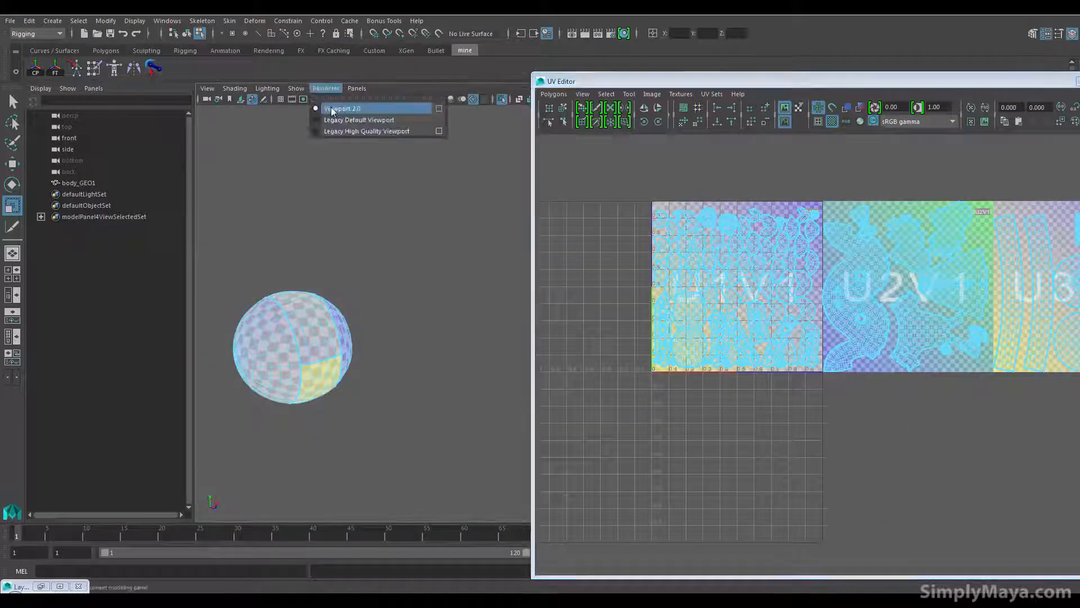
mouse_move(298, 89)
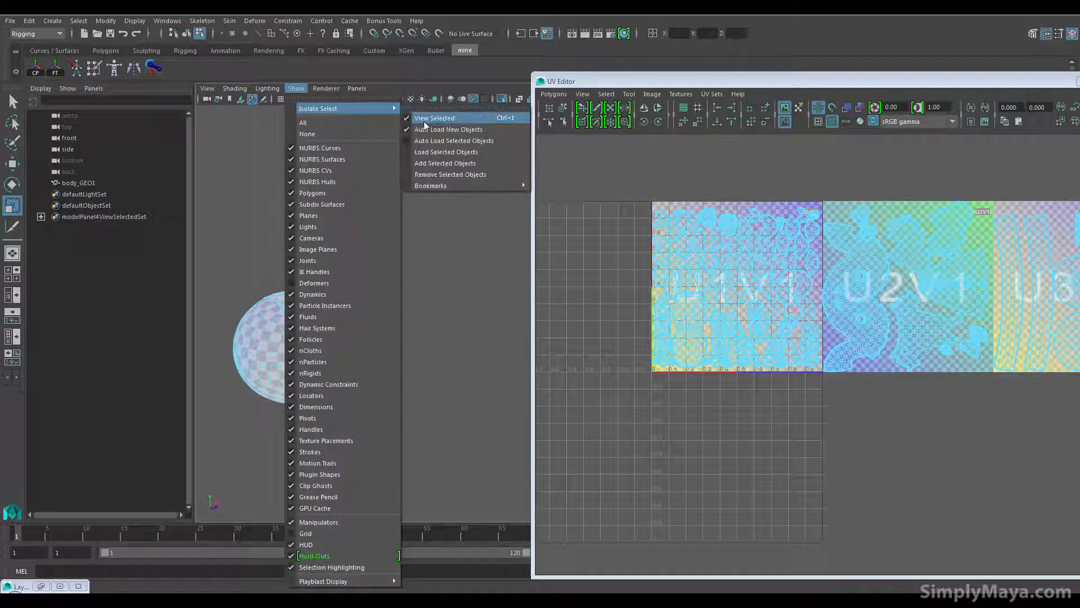
click(424, 118)
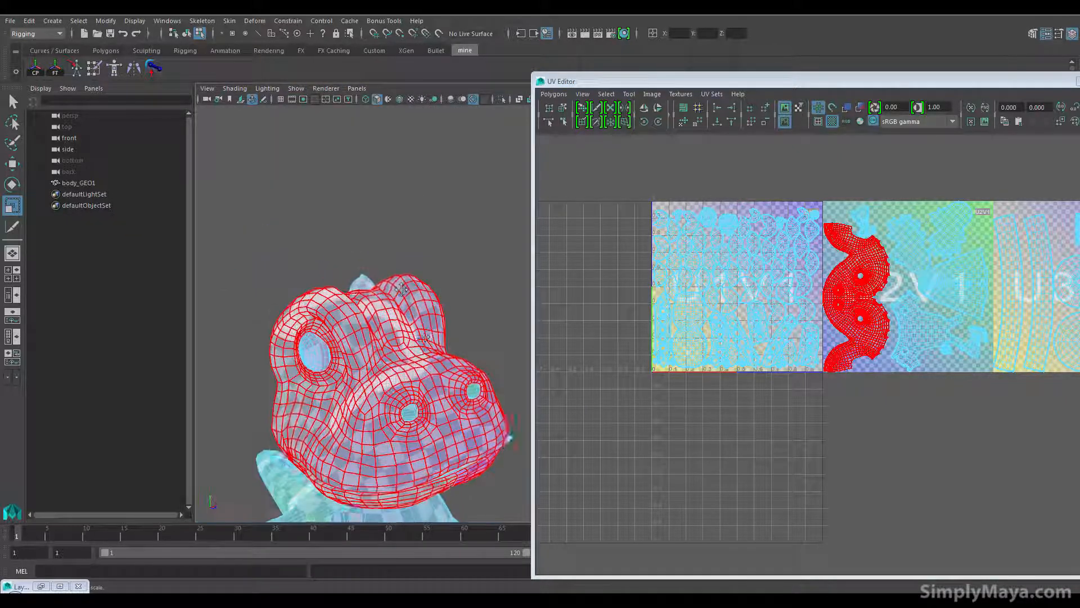
click(831, 122)
alt+drag(360, 365, 406, 374)
alt+middle_drag(711, 418, 666, 441)
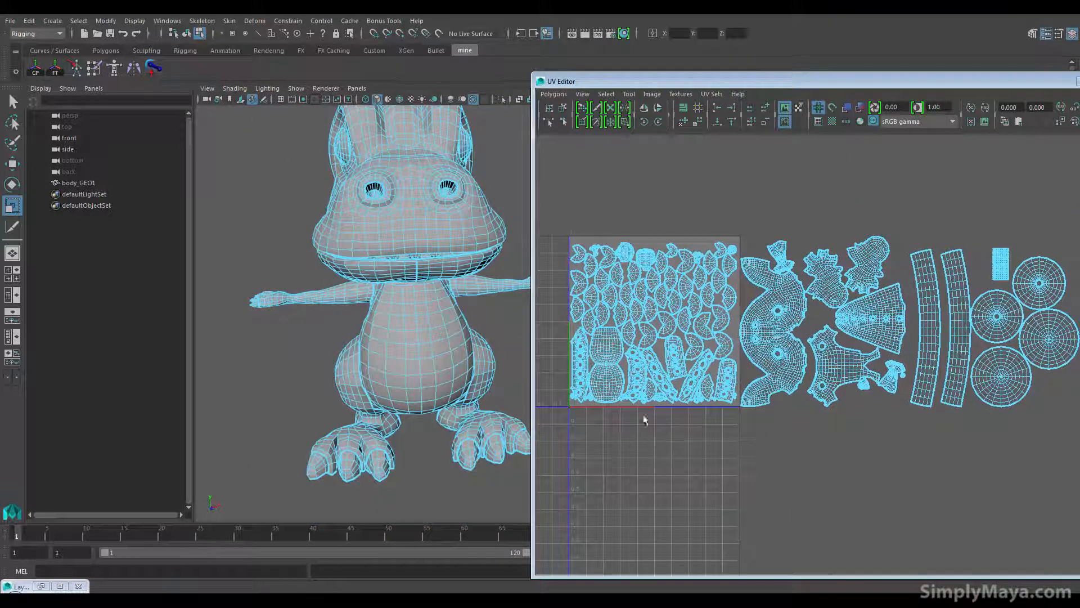
Step: Select all shells in the first tile and isolate them in the viewport to inspect which parts they cover
drag(738, 431, 738, 431)
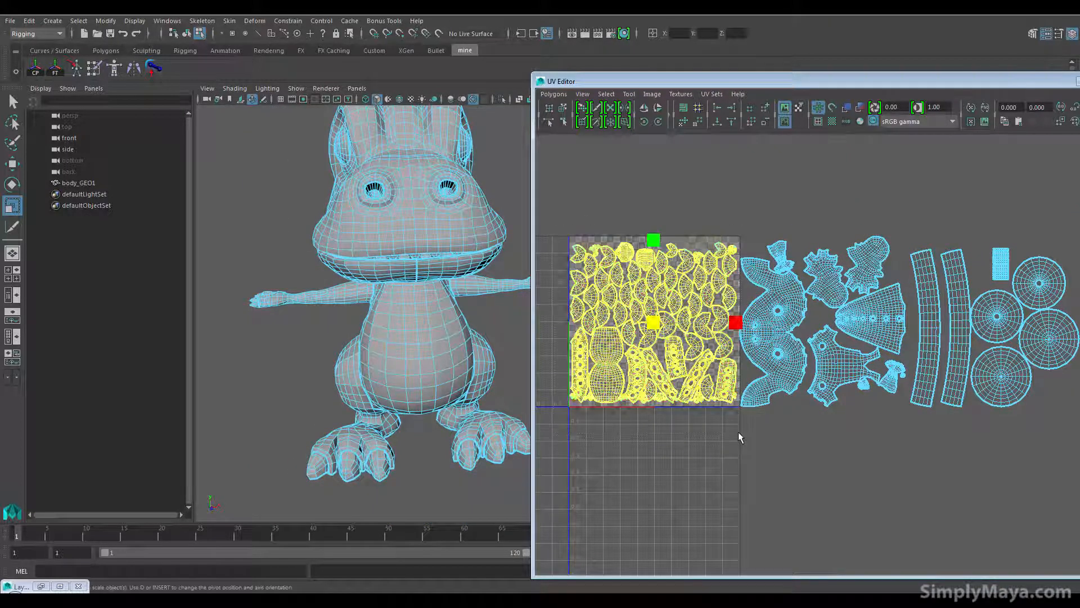
click(296, 89)
mouse_move(382, 108)
alt+drag(394, 200, 343, 178)
alt+drag(366, 397, 433, 290)
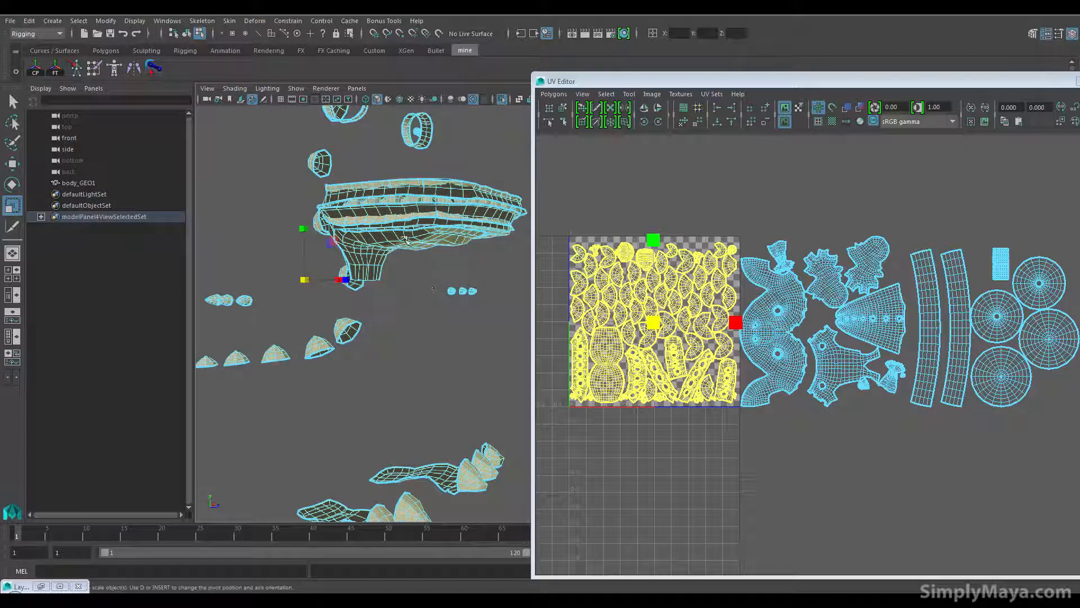
Step: Select the body shells in the second tile, isolate them in place of the previous parts, and inspect them around the model
drag(753, 215, 895, 431)
click(296, 88)
mouse_move(338, 108)
click(434, 118)
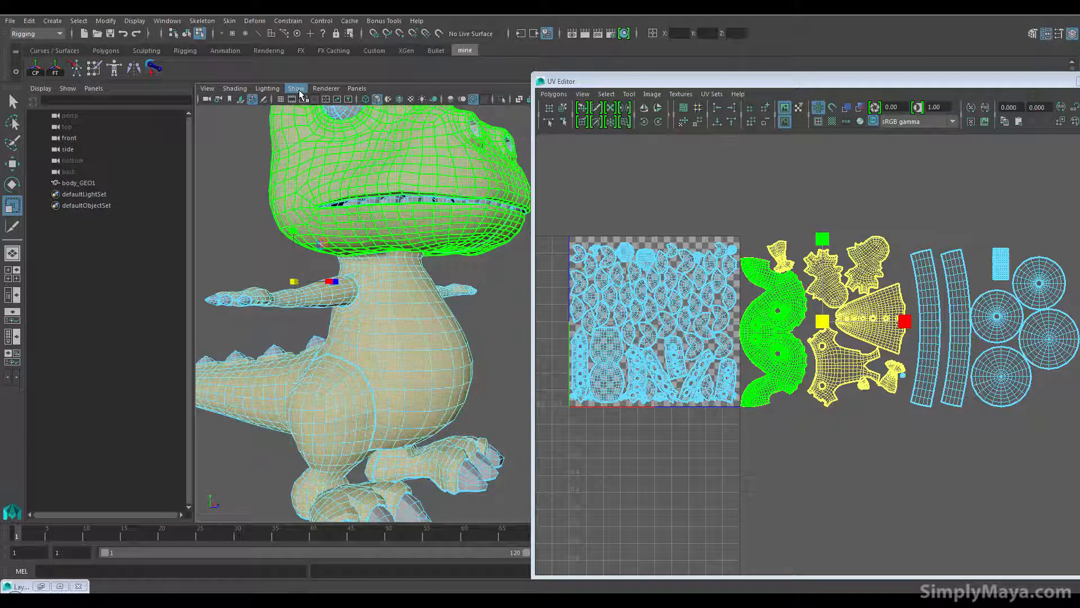
click(296, 89)
click(432, 119)
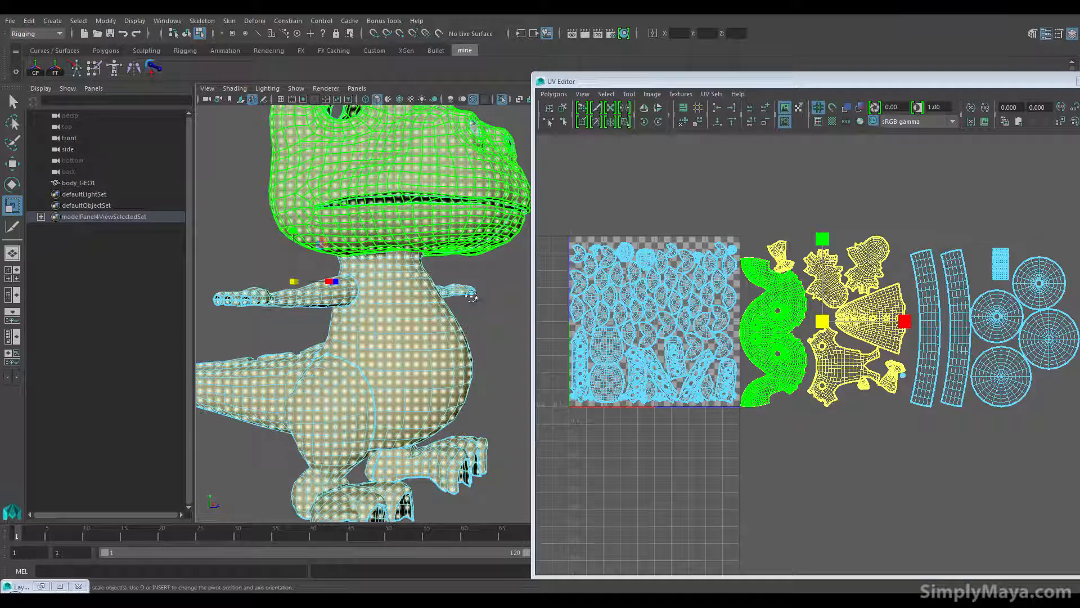
alt+drag(460, 165, 394, 191)
click(495, 342)
alt+right_drag(495, 343, 450, 366)
alt+drag(450, 366, 379, 364)
alt+middle_drag(379, 364, 248, 423)
alt+drag(309, 412, 280, 409)
Step: Select the strip, circle and rectangle shells in the third tile, isolate them instead, and inspect the eyeballs beside the UV layout
mouse_move(909, 232)
mouse_down()
mouse_move(929, 280)
mouse_move(1059, 412)
mouse_up()
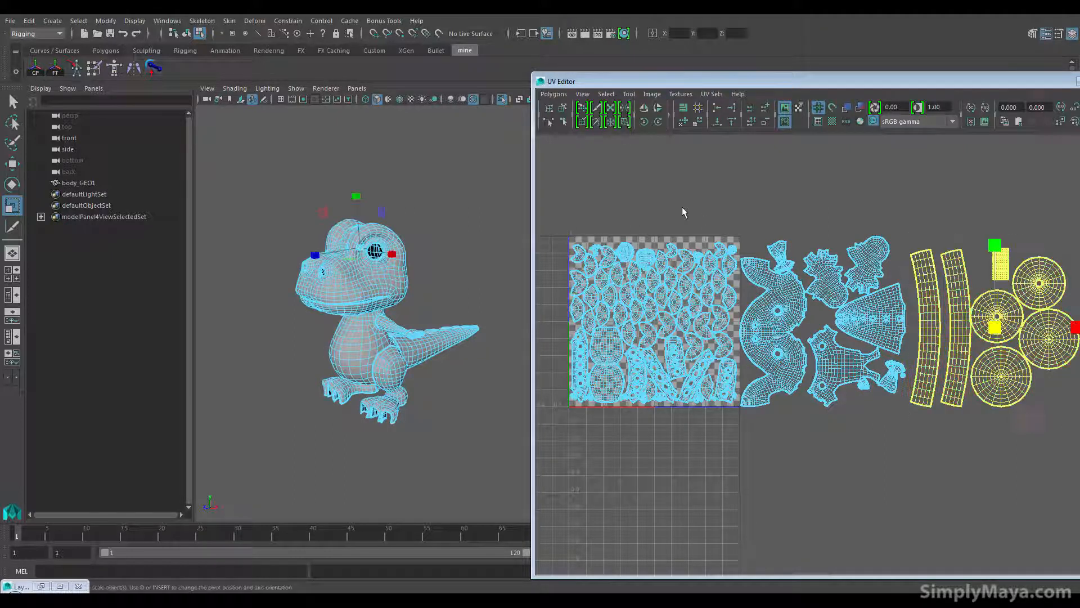
click(296, 88)
mouse_move(315, 107)
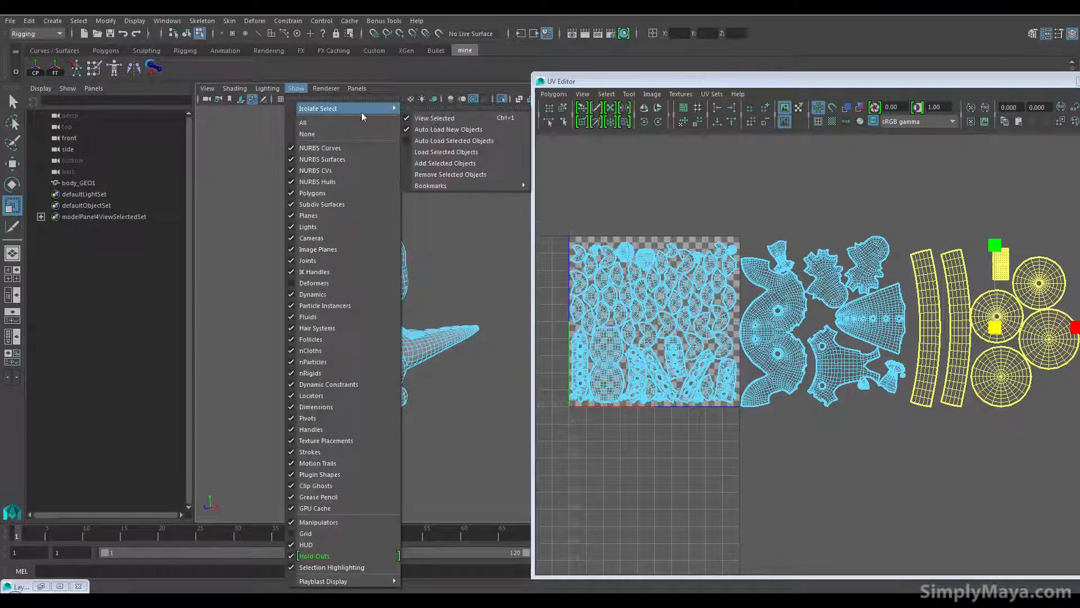
click(445, 114)
click(296, 89)
mouse_move(368, 109)
click(441, 115)
click(336, 334)
scroll(336, 335, up, 4)
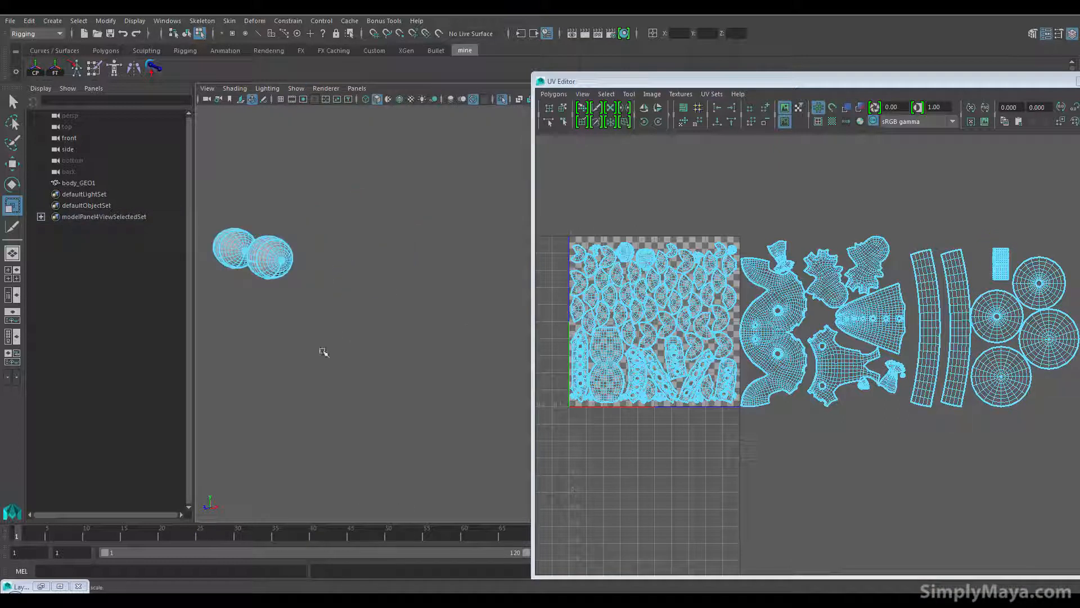
alt+middle_drag(329, 350, 419, 350)
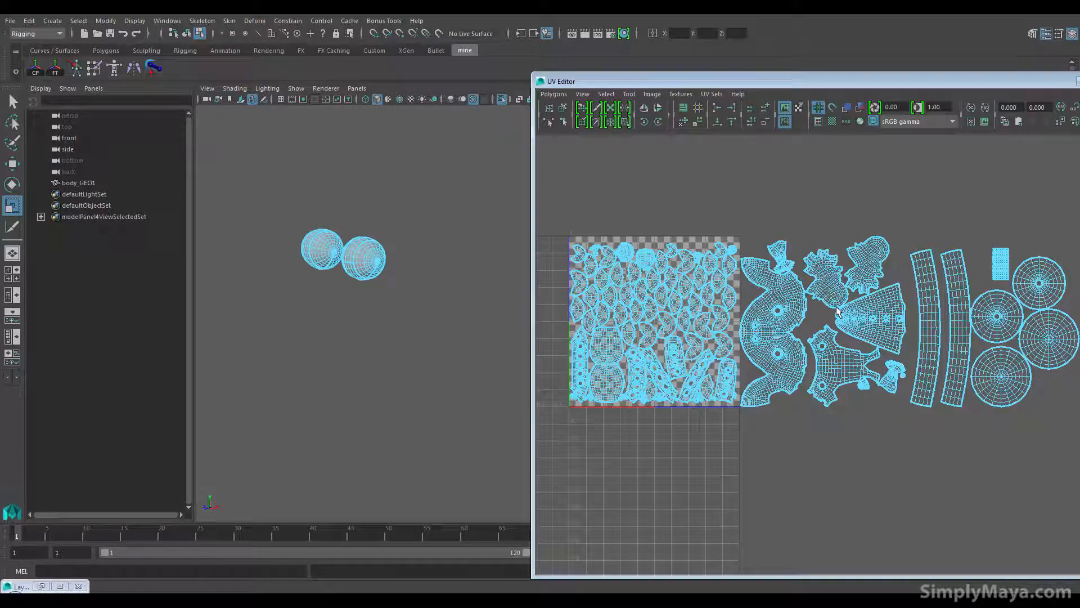
alt+middle_drag(834, 307, 789, 328)
alt+right_drag(848, 335, 804, 333)
alt+middle_drag(785, 332, 759, 325)
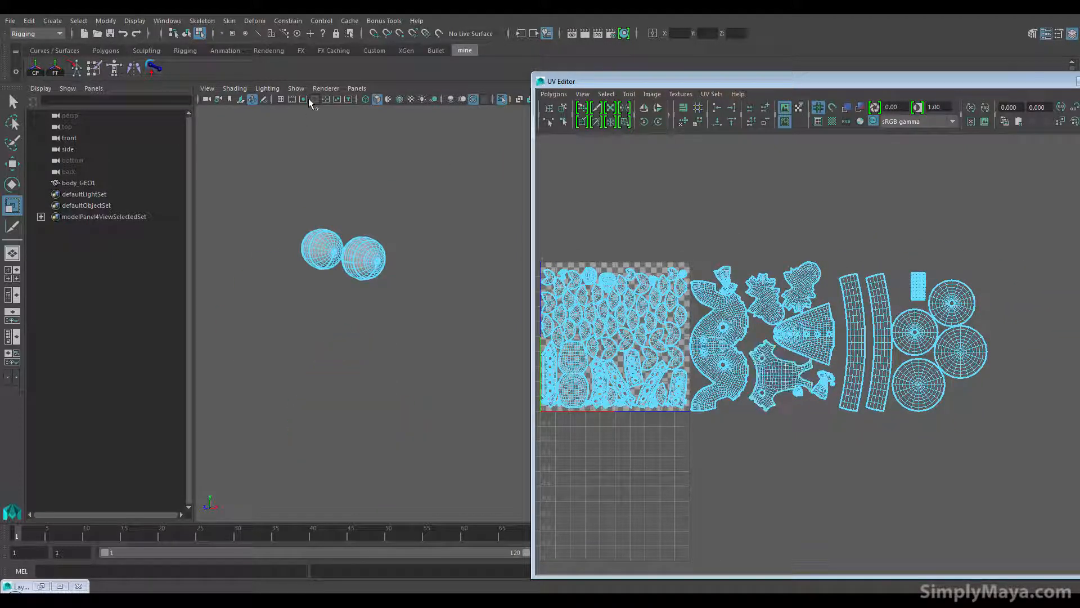
Step: Turn off the isolation to show the full character again, then switch to object mode with body_GEO1 selected
click(295, 89)
mouse_move(390, 112)
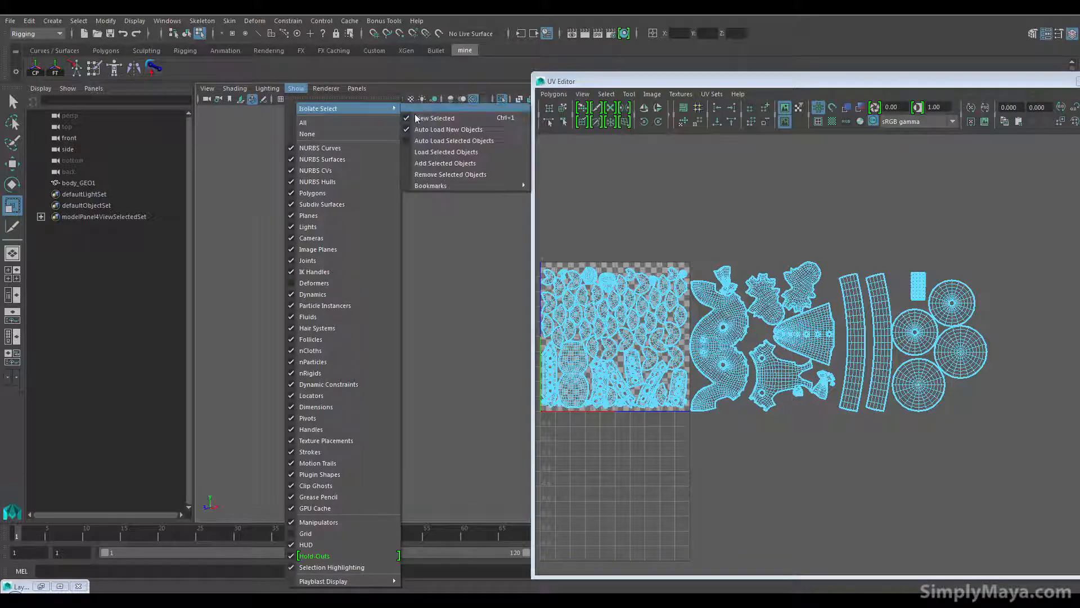
click(423, 113)
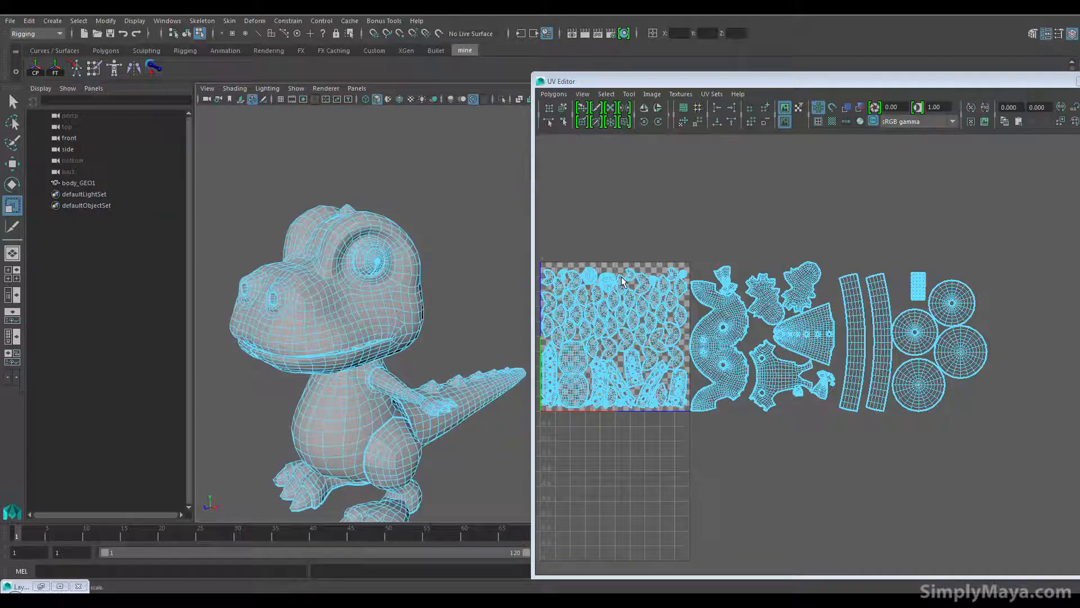
alt+middle_drag(655, 304, 686, 284)
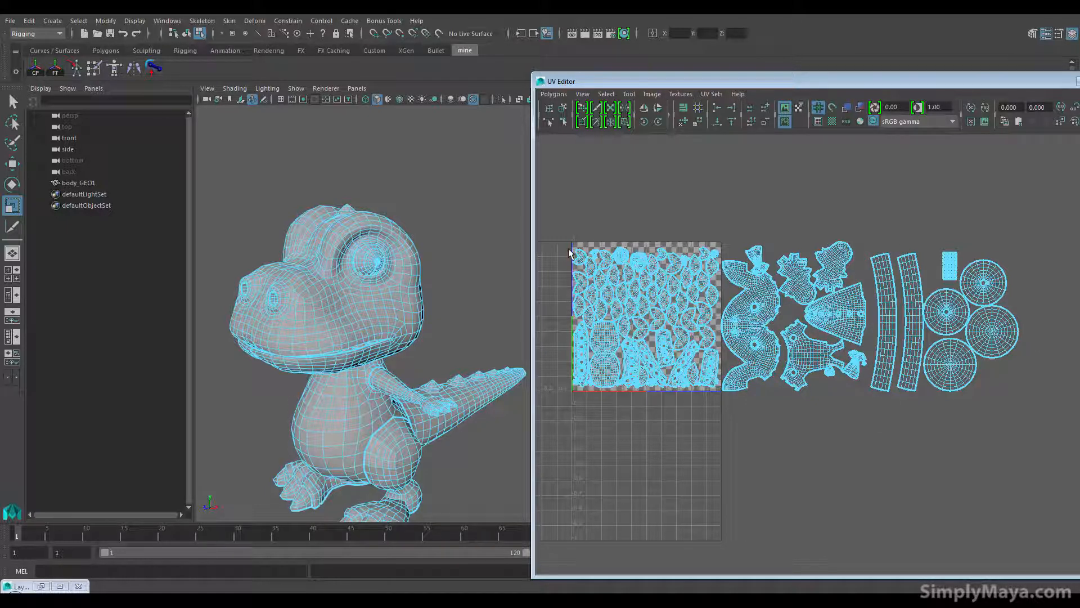
alt+middle_drag(678, 421, 712, 411)
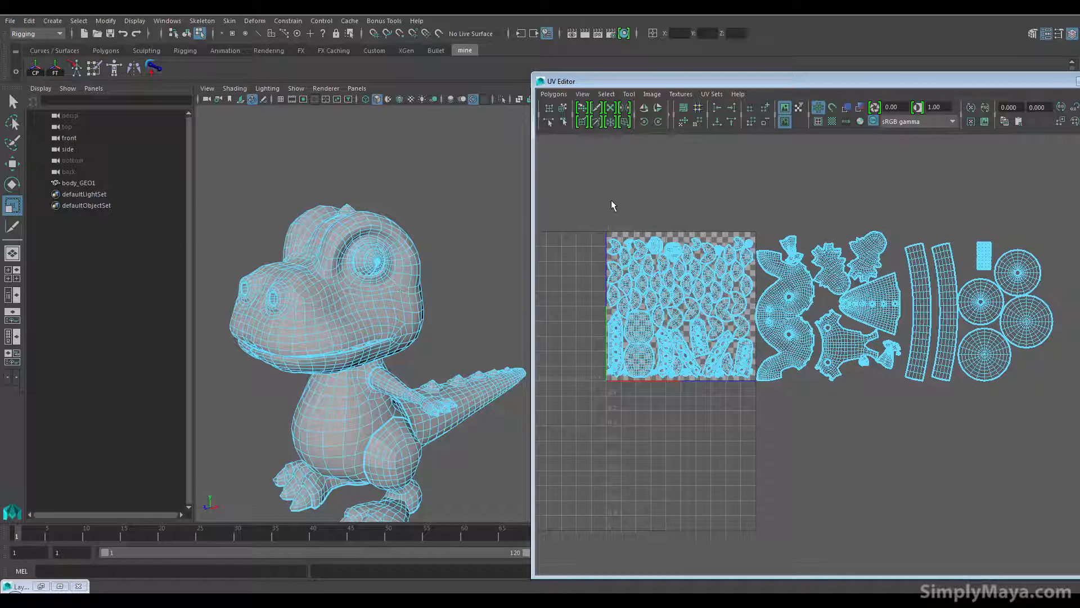
right_drag(394, 289, 447, 259)
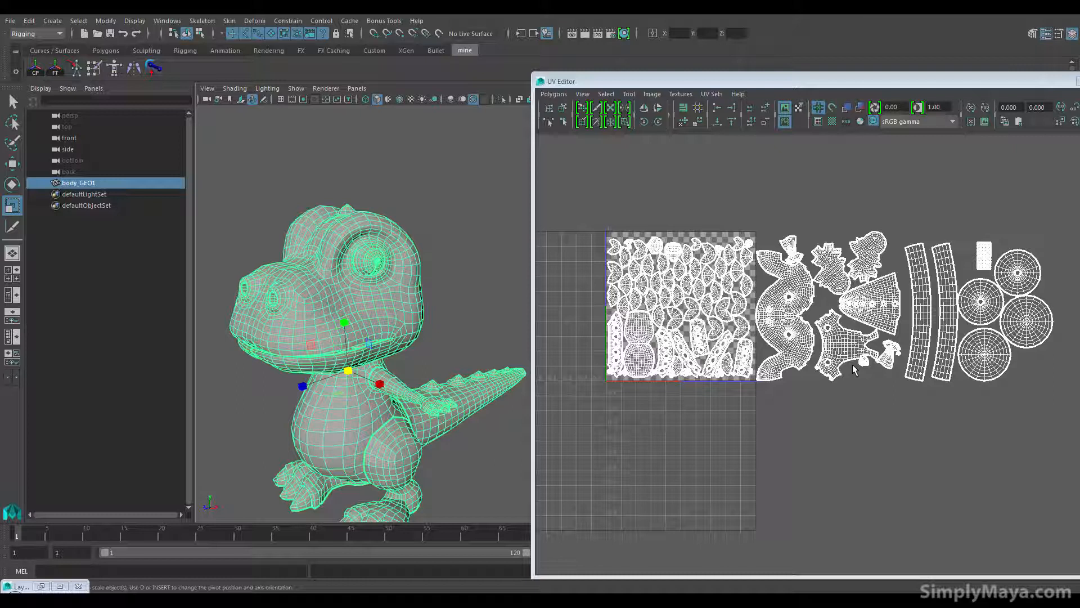
scroll(752, 349, up, 6)
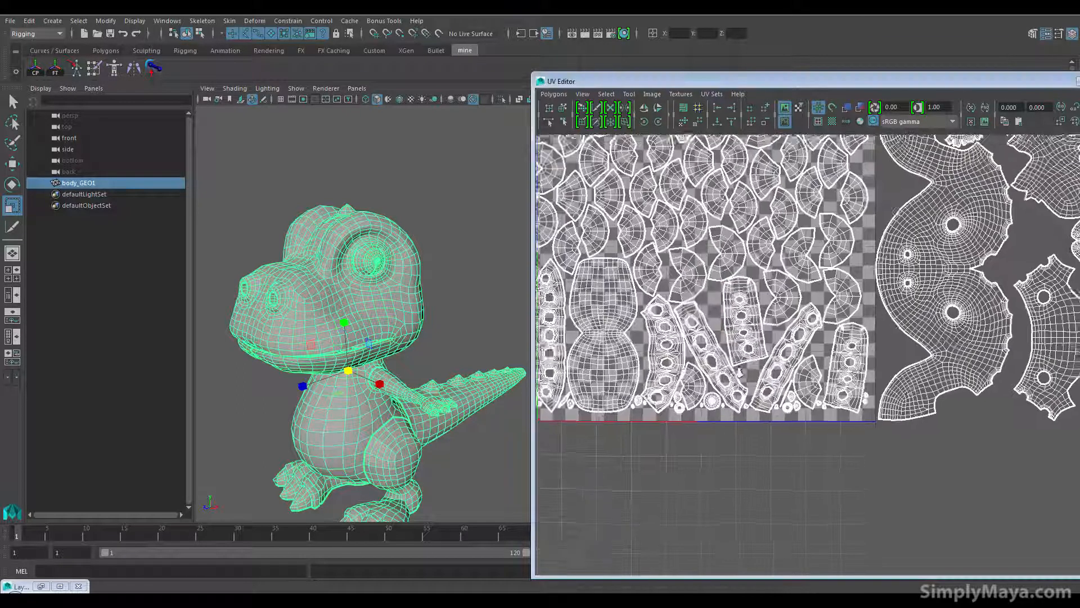